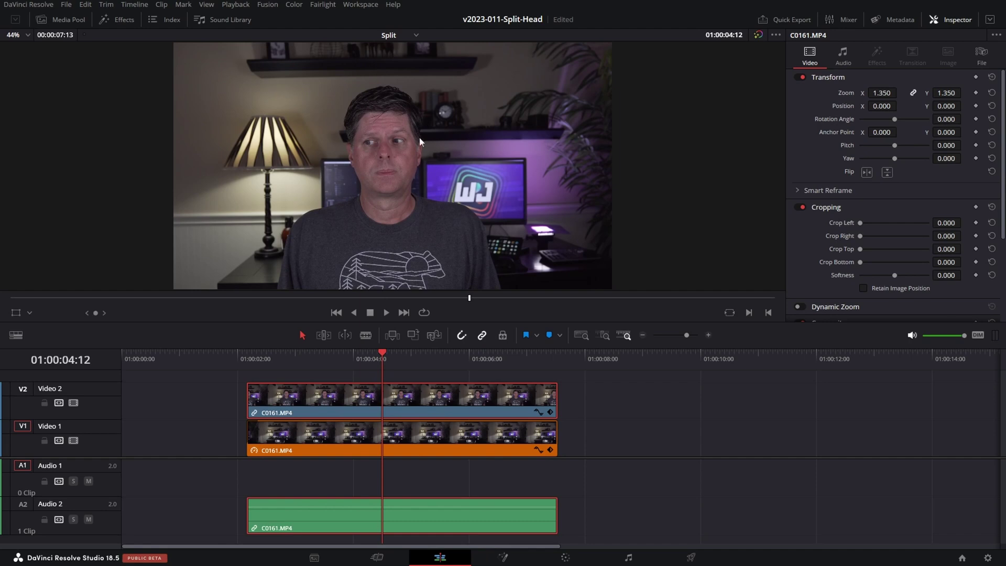
# Compare the composite with and without the Video 2 clip by disabling and re-enabling it
pyautogui.moveTo(389, 353)
pyautogui.mouseDown()
pyautogui.moveTo(279, 350)
pyautogui.moveTo(429, 347)
pyautogui.moveTo(366, 357)
pyautogui.moveTo(379, 356)
pyautogui.mouseUp()
pyautogui.press('d')
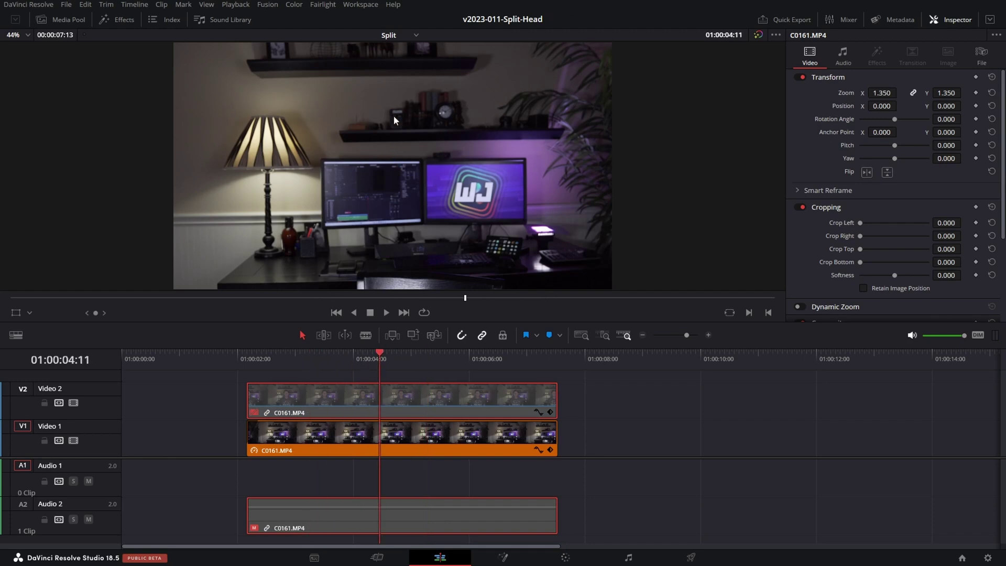
pyautogui.press('d')
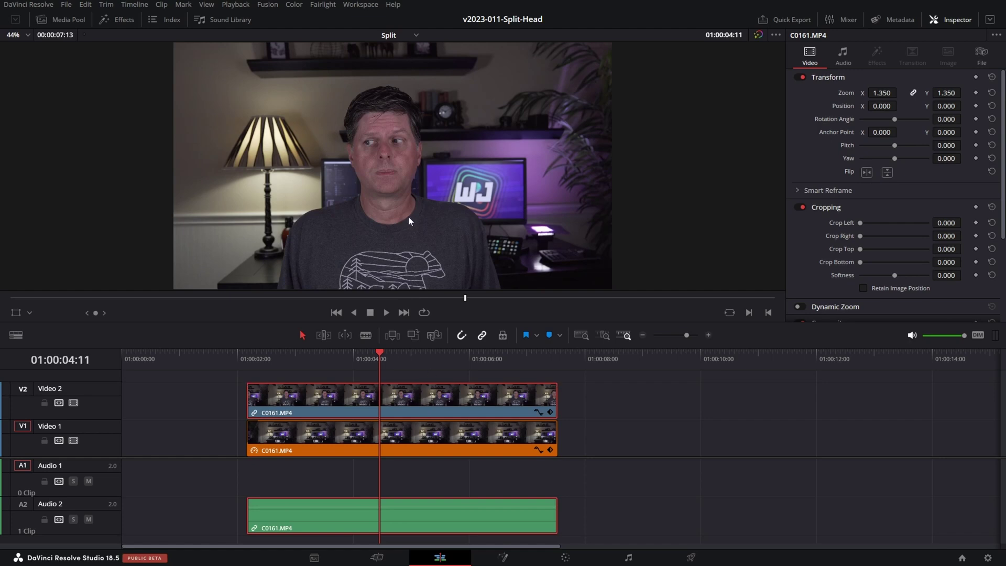
# Convert the Video 2 clip into a Fusion clip and open it on the Fusion page
pyautogui.rightClick(405, 406)
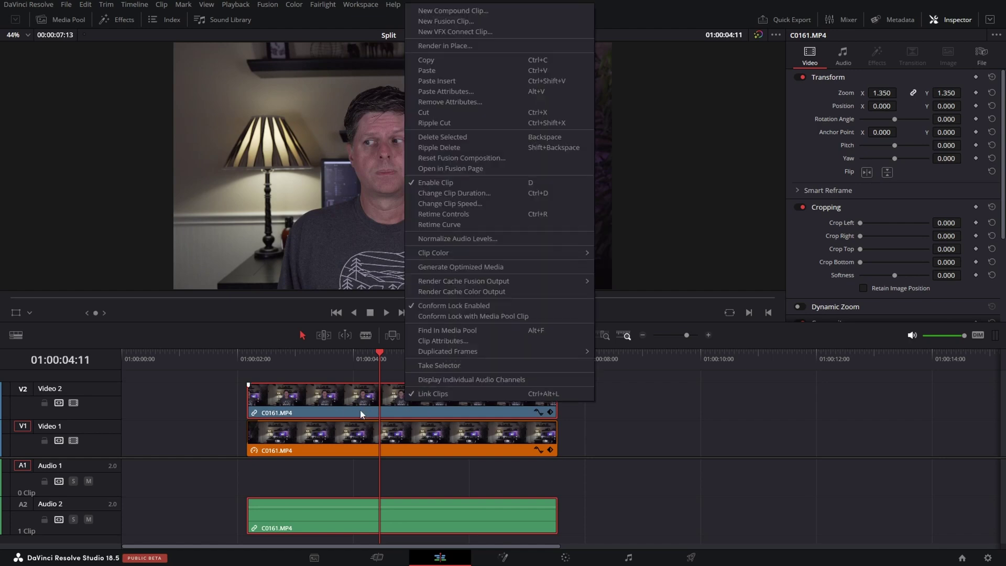
pyautogui.click(445, 21)
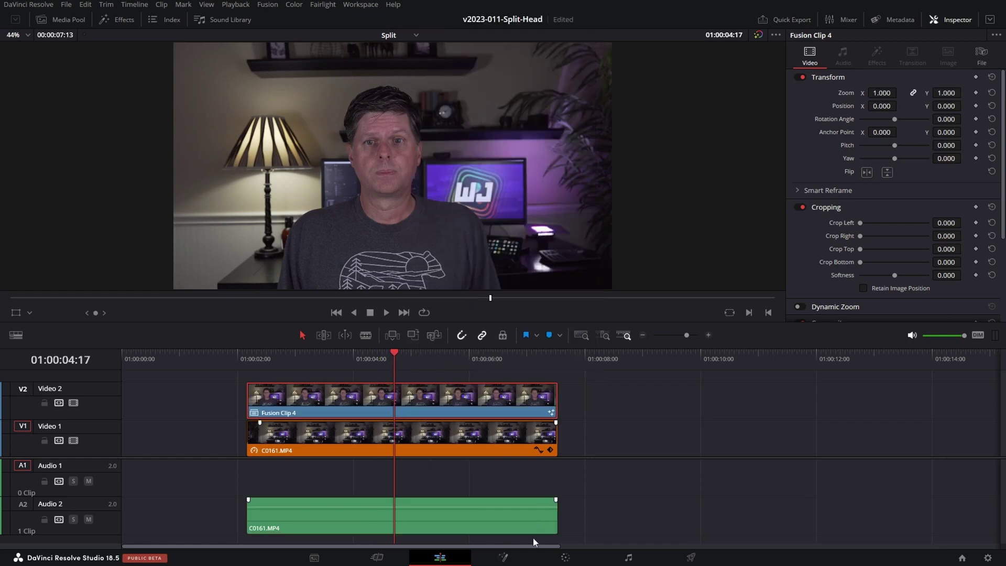
pyautogui.click(507, 557)
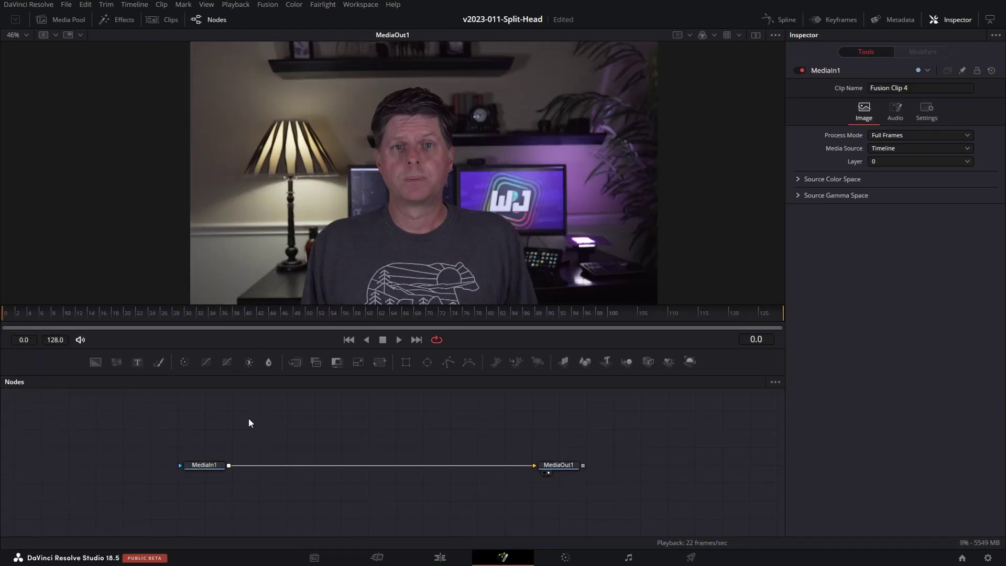
# Add a Planar Tracker node fed by MediaIn1 and show it in the viewer
pyautogui.hotkey('shift', 'space')
pyautogui.write('plan')
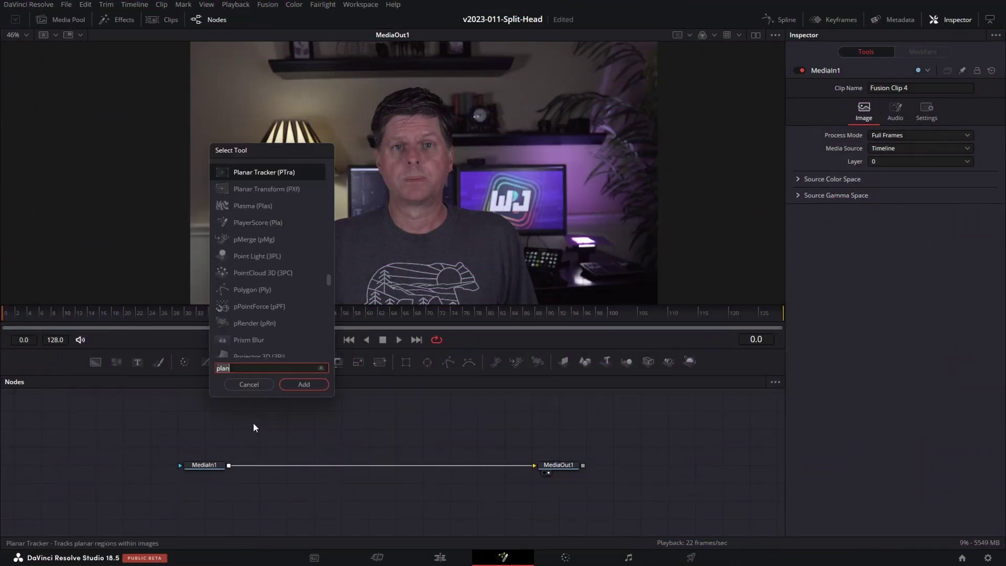
pyautogui.press('Return')
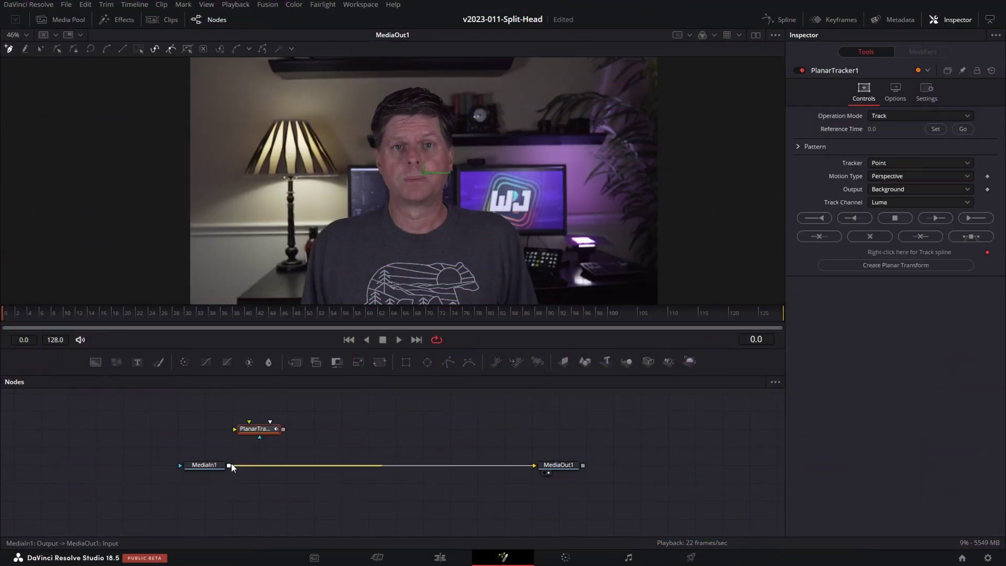
pyautogui.moveTo(231, 463); pyautogui.dragTo(269, 430)
pyautogui.press('1')
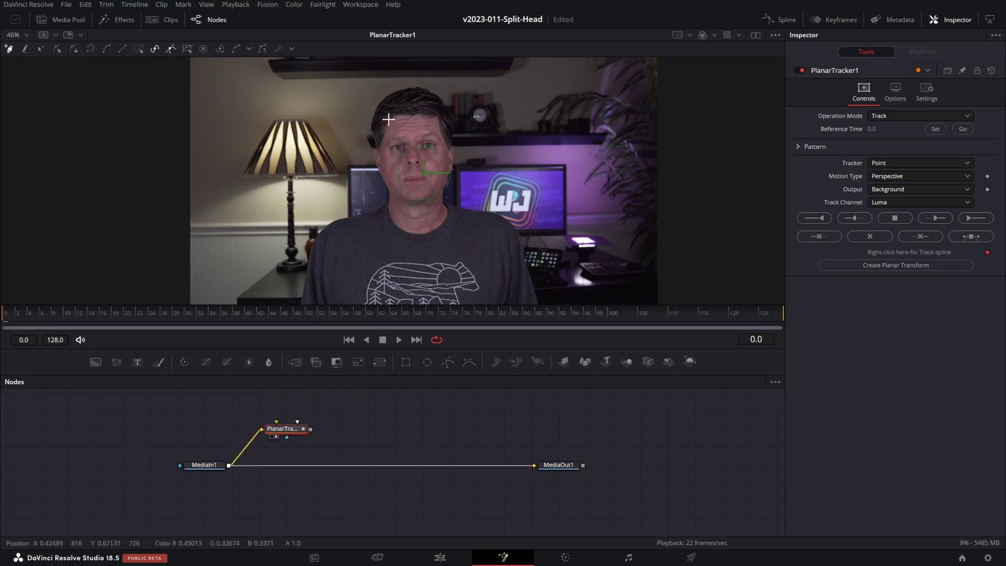
# Draw a closed tracking outline around the man's head, from the hair down to just below the chin
pyautogui.click(373, 98)
pyautogui.click(370, 122)
pyautogui.click(368, 132)
pyautogui.click(370, 159)
pyautogui.click(377, 178)
pyautogui.click(440, 194)
pyautogui.click(458, 151)
pyautogui.click(458, 122)
pyautogui.click(447, 98)
pyautogui.click(441, 91)
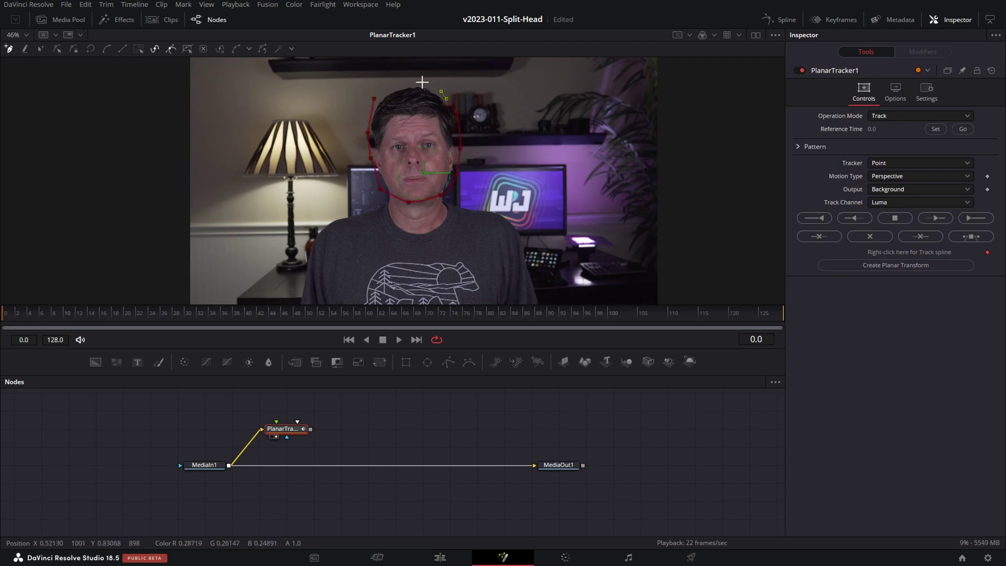
pyautogui.click(413, 82)
pyautogui.click(384, 90)
pyautogui.click(374, 98)
# Set the tracker to Hybrid Point/Area with Translation, Rotation, Scale motion and track the head forward to the last frame
pyautogui.click(902, 163)
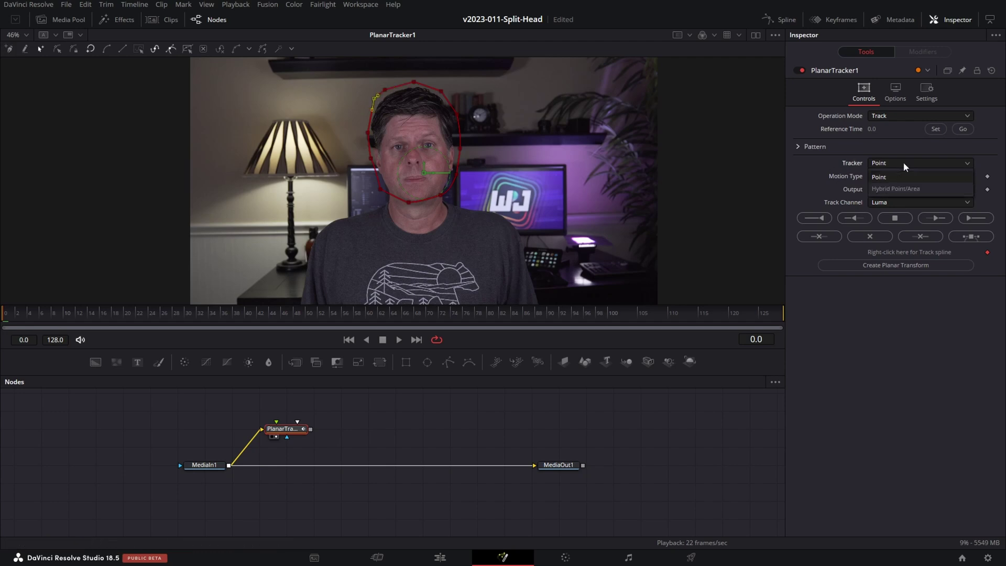
pyautogui.click(895, 189)
pyautogui.click(894, 176)
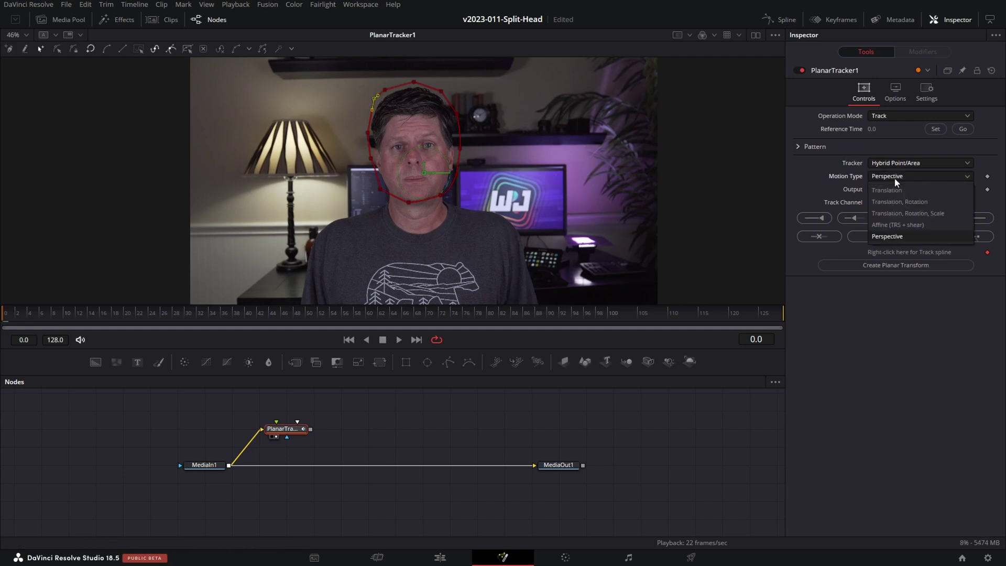
pyautogui.click(907, 215)
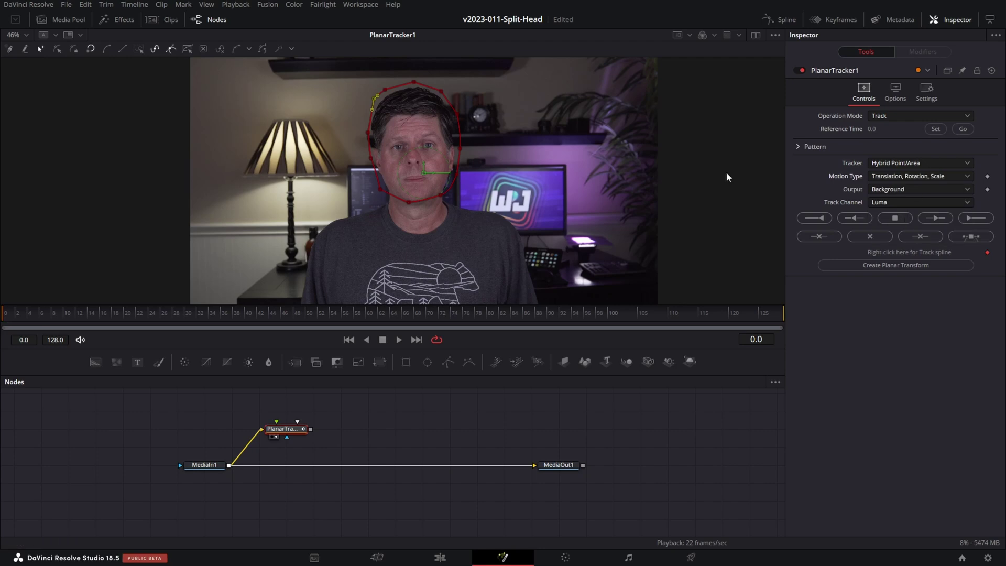
pyautogui.click(975, 218)
# Create a Planar Transform from the track and space it out between the Planar Tracker and MediaOut1
pyautogui.moveTo(293, 430); pyautogui.dragTo(319, 430)
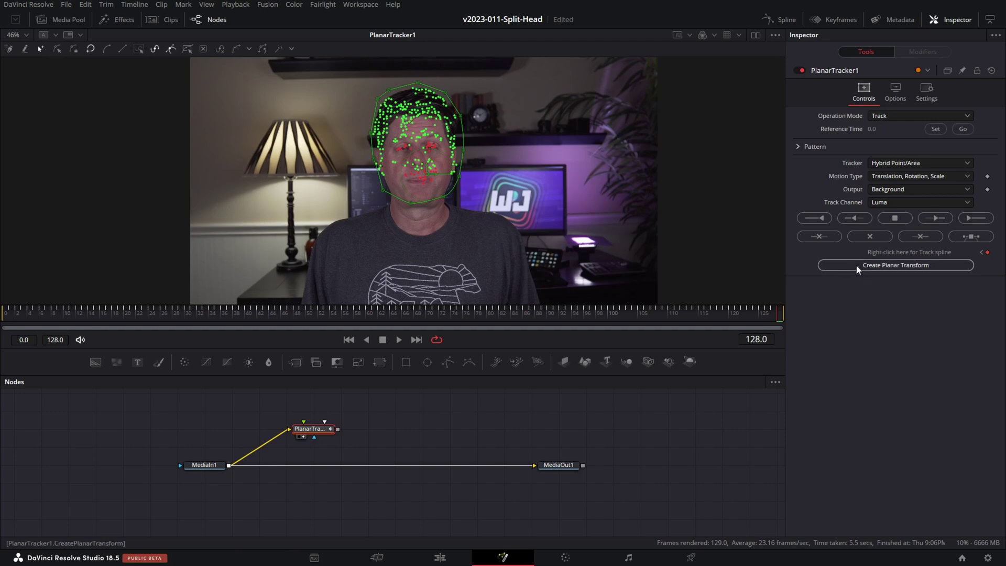
pyautogui.click(870, 266)
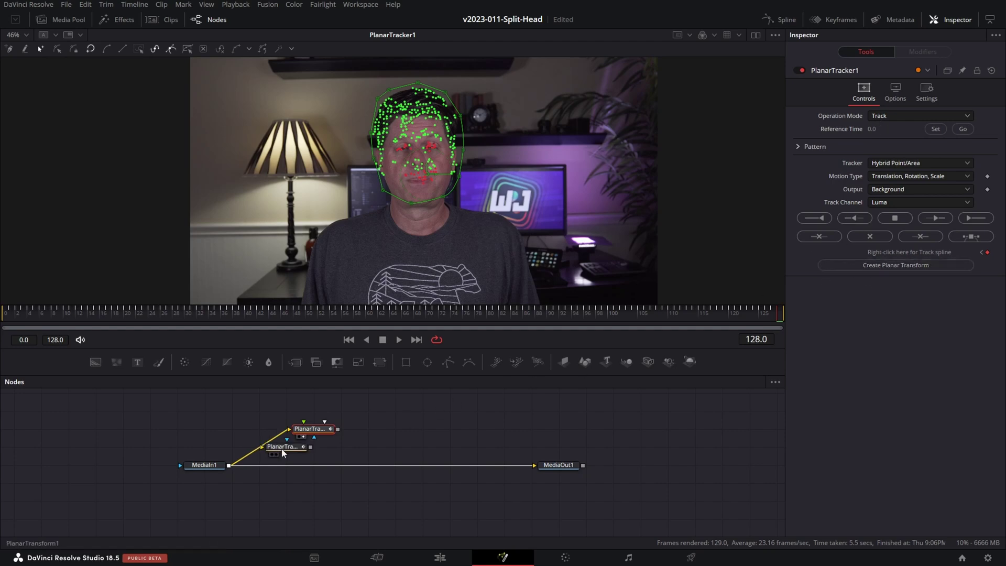
pyautogui.moveTo(302, 455); pyautogui.dragTo(497, 432)
pyautogui.moveTo(559, 464); pyautogui.dragTo(640, 464)
# Set the Planar Tracker's operation mode to Steady
pyautogui.click(316, 428)
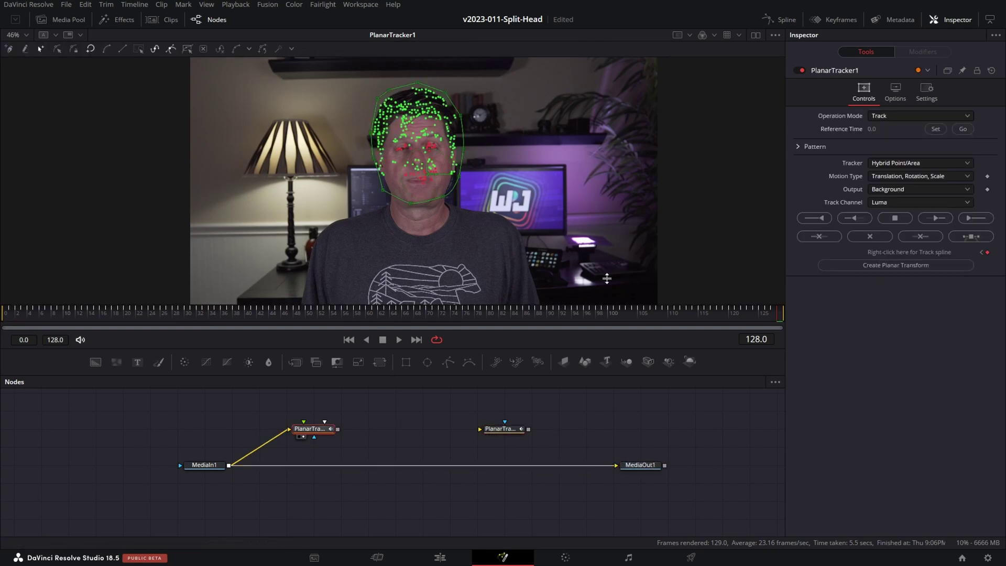
pyautogui.click(897, 115)
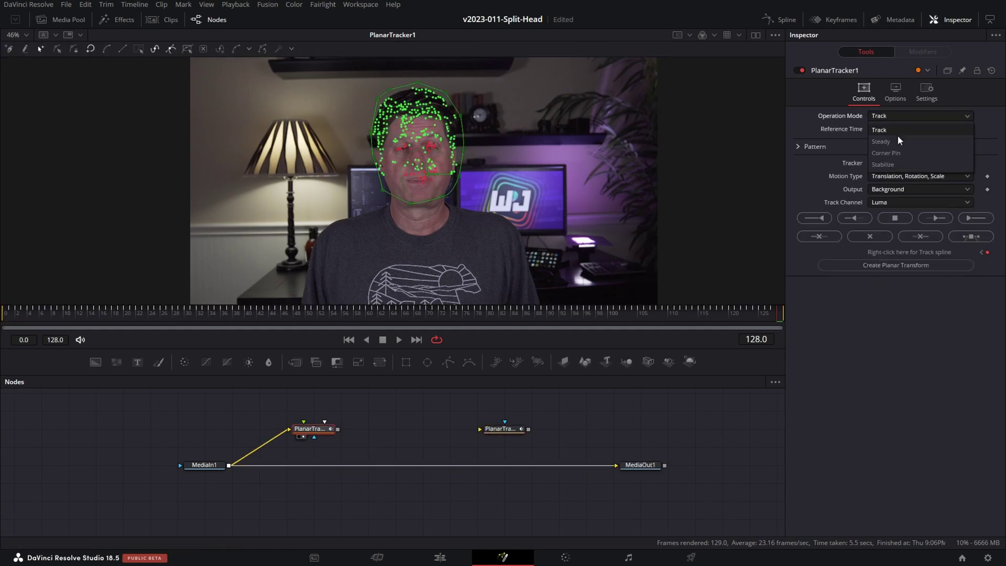
pyautogui.click(898, 139)
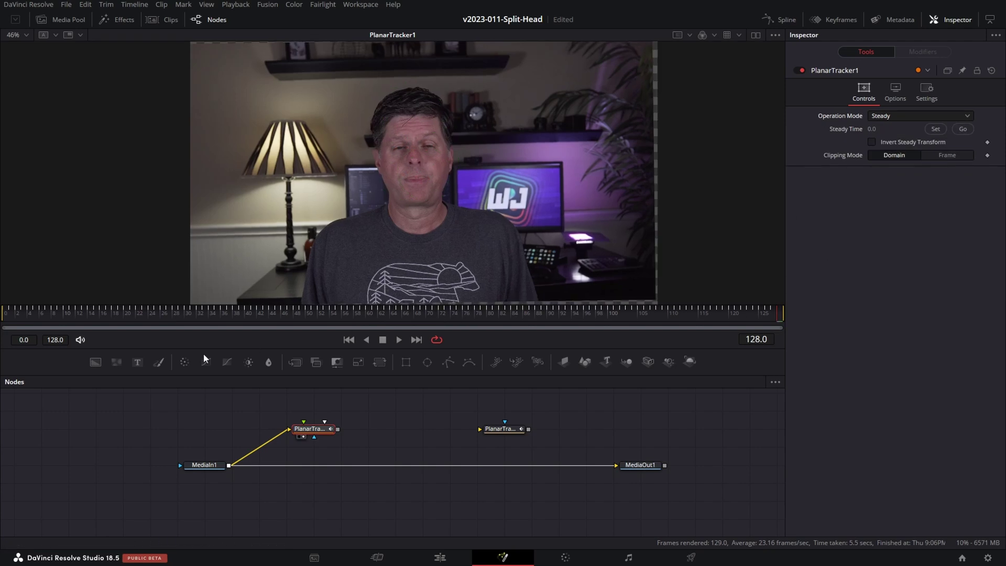
# Play and scrub through the steadied clip to check how the head and frame edges move
pyautogui.press('space')
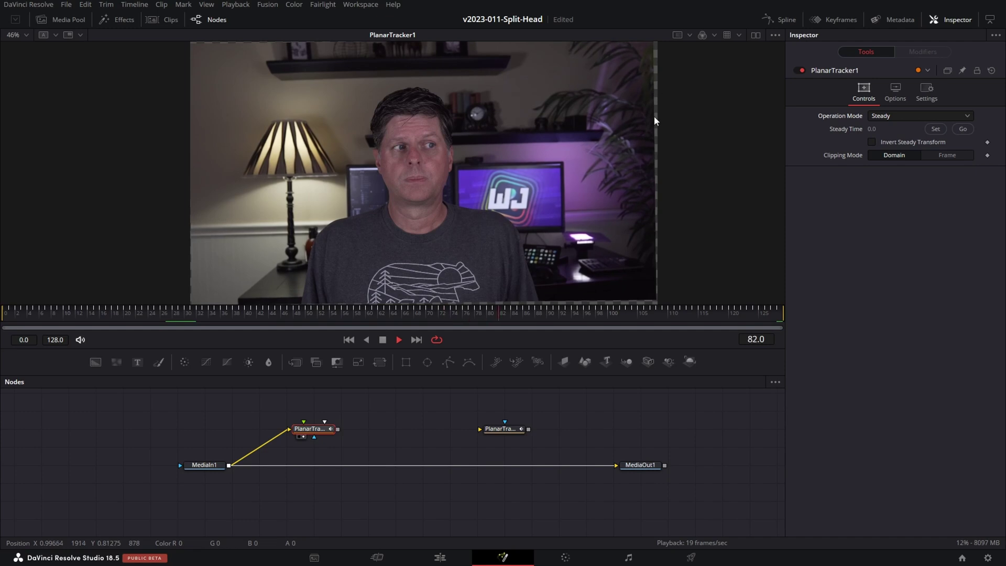
pyautogui.press('space')
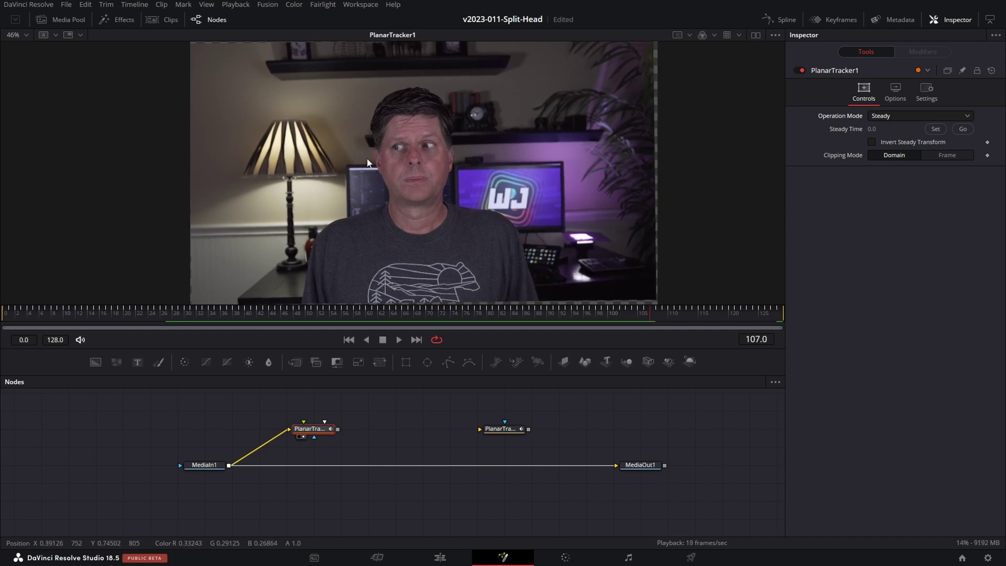
pyautogui.moveTo(224, 316); pyautogui.dragTo(381, 312)
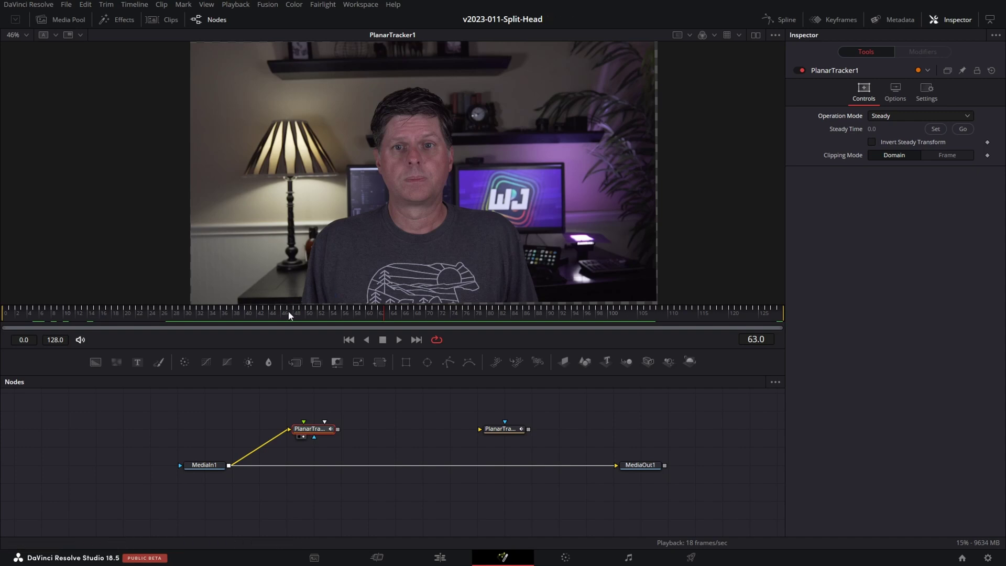
pyautogui.moveTo(281, 315); pyautogui.dragTo(468, 322)
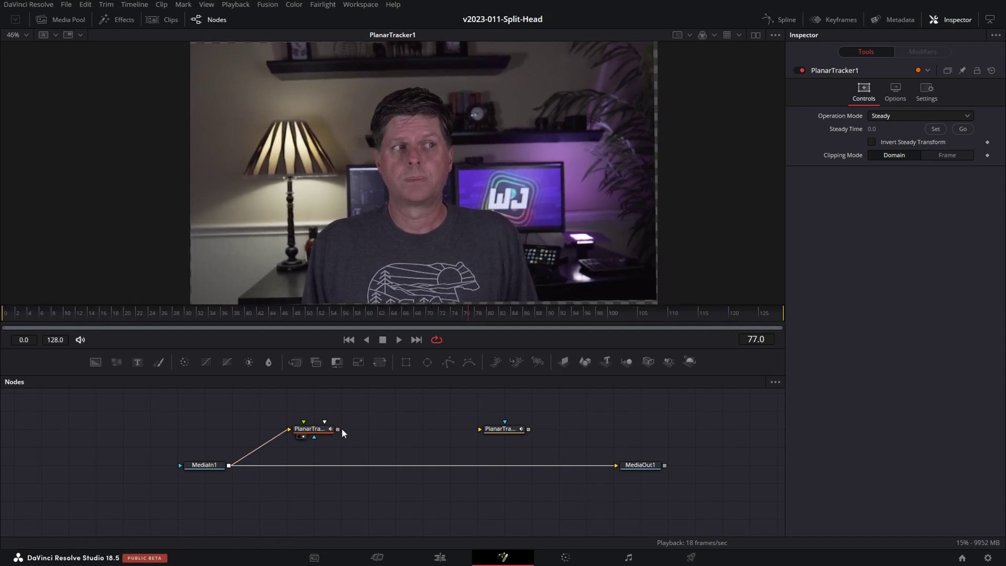
# Route the Planar Tracker through the Planar Transform into MediaOut1 and tidy the node spacing
pyautogui.moveTo(335, 429); pyautogui.dragTo(617, 465)
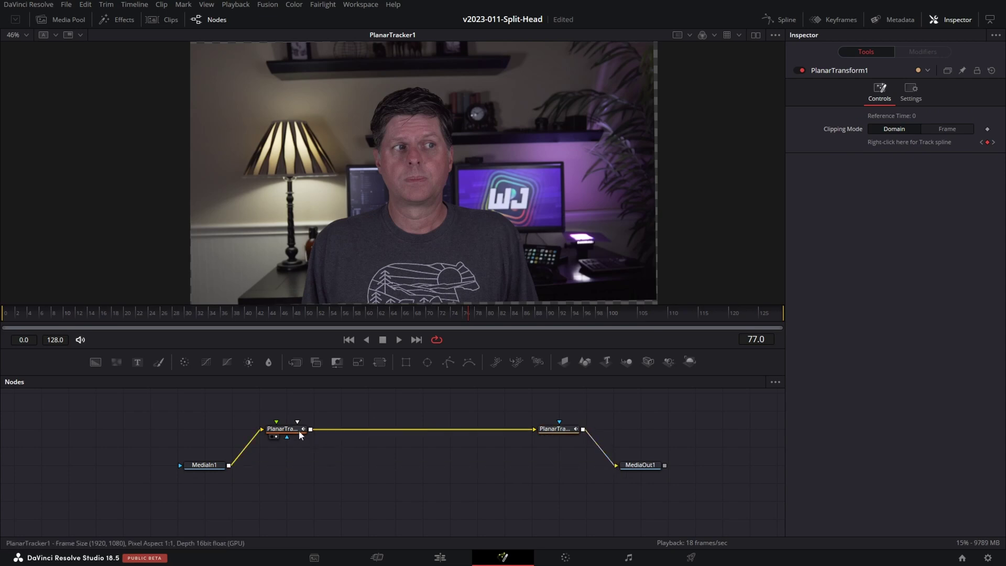
pyautogui.moveTo(285, 433); pyautogui.dragTo(313, 435)
pyautogui.moveTo(556, 431); pyautogui.dragTo(529, 431)
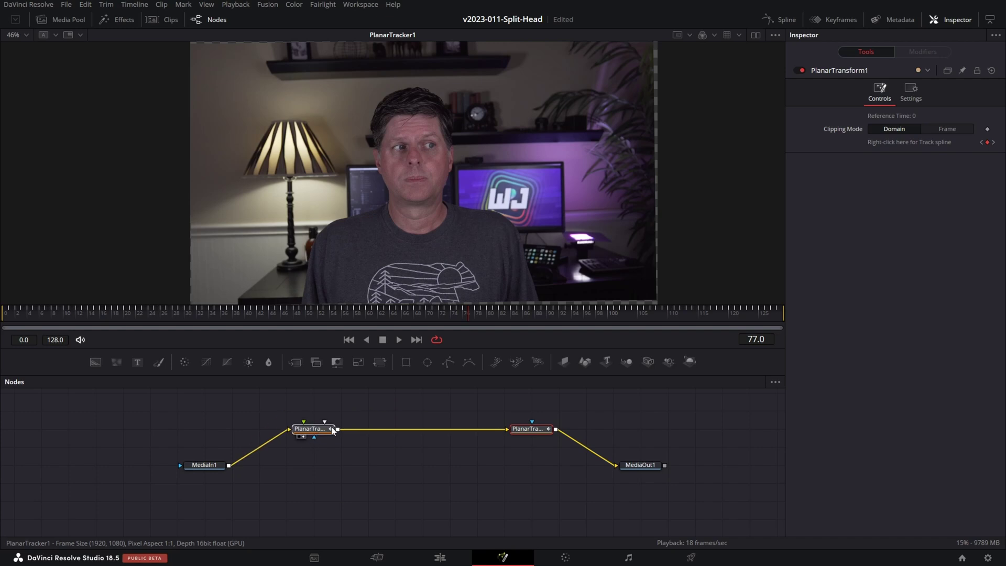
# Move MediaOut1 farther from the Planar Transform and show its output in the viewer
pyautogui.click(332, 430)
pyautogui.click(544, 431)
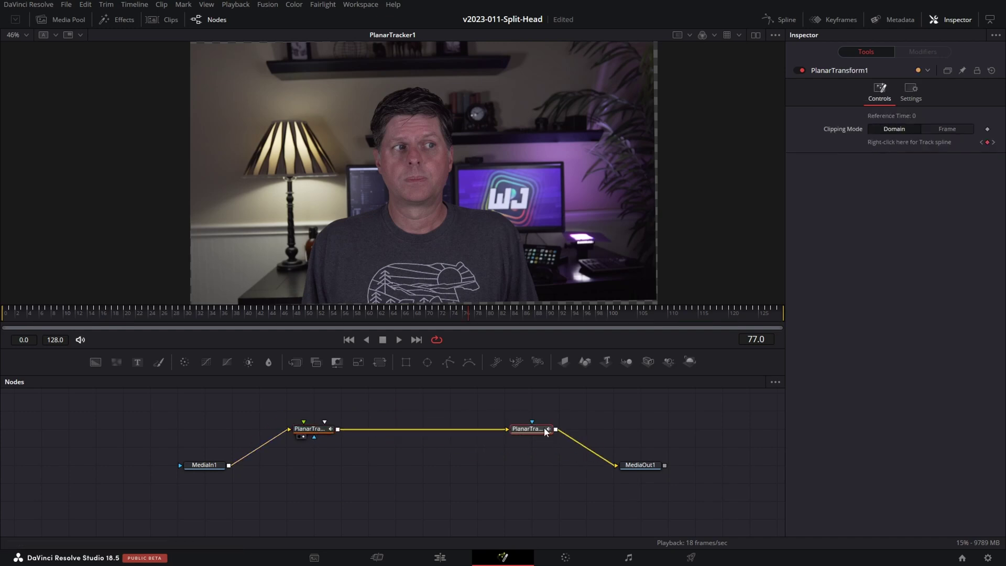
pyautogui.moveTo(645, 467); pyautogui.dragTo(672, 466)
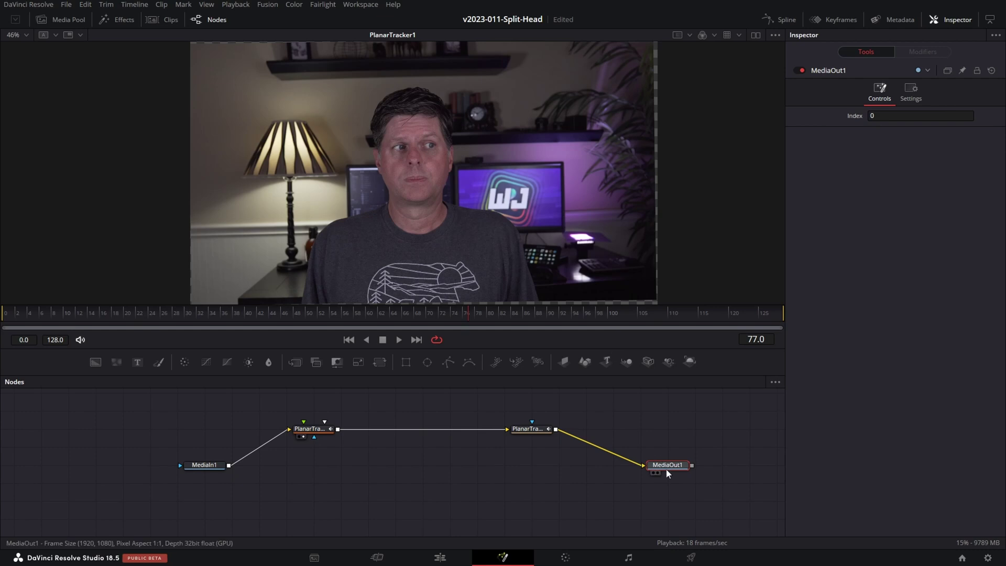
pyautogui.press('1')
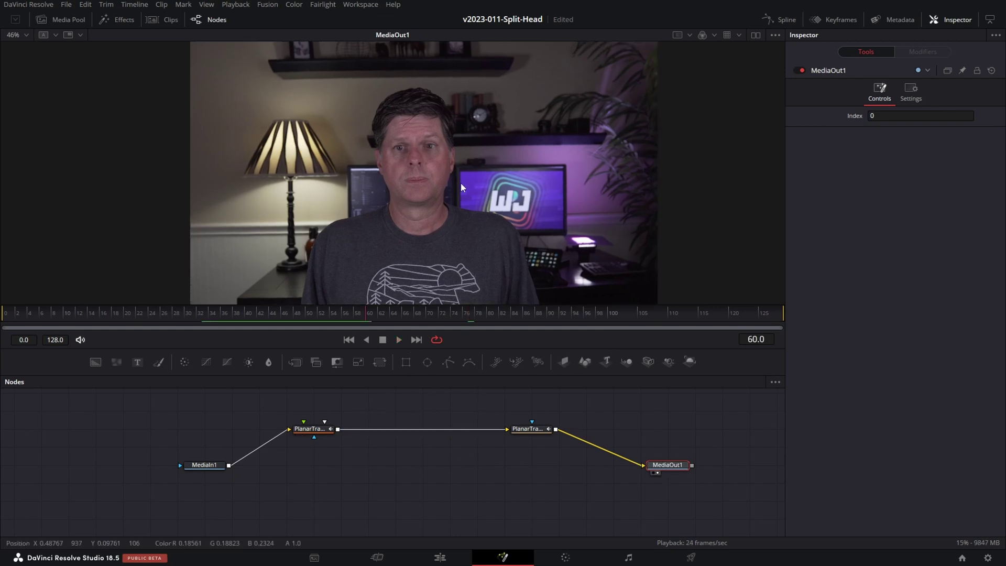
# Insert a Magic Mask node directly after the Planar Tracker and leave some space between them
pyautogui.click(315, 431)
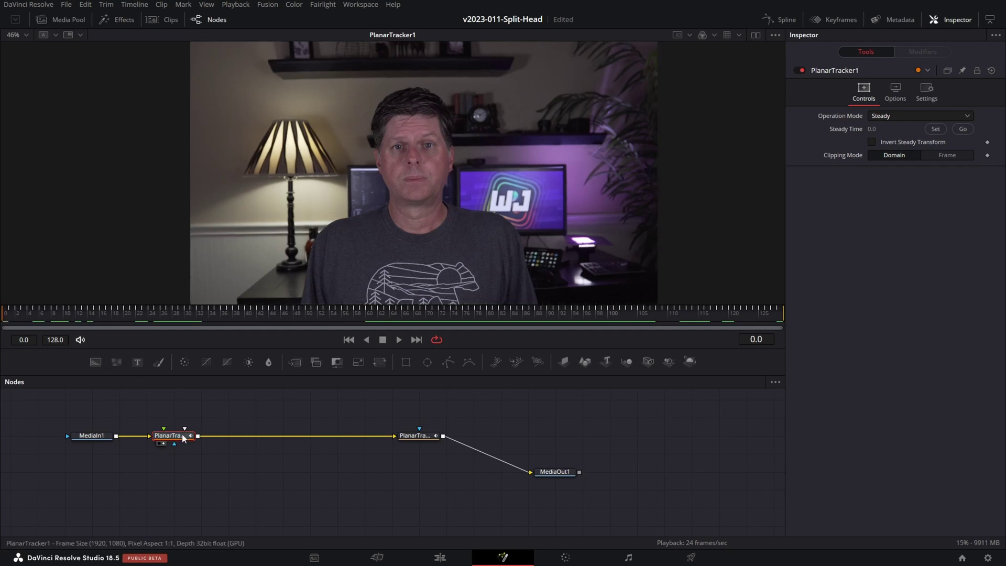
pyautogui.hotkey('shift', 'space')
pyautogui.write('plan')
pyautogui.press('BackSpace')
pyautogui.press('BackSpace')
pyautogui.press('BackSpace')
pyautogui.press('BackSpace')
pyautogui.write('m')
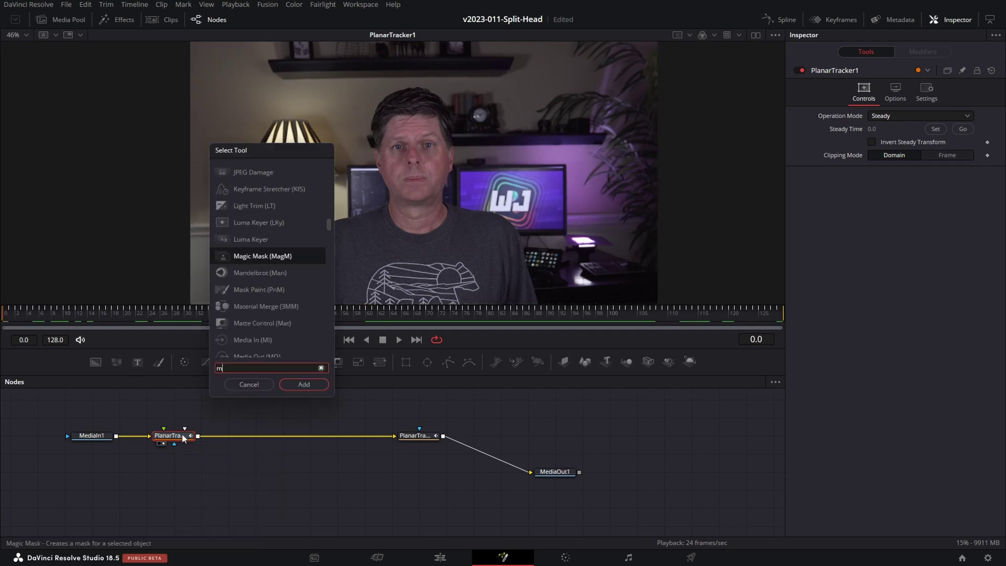
pyautogui.write('agm')
pyautogui.press('Return')
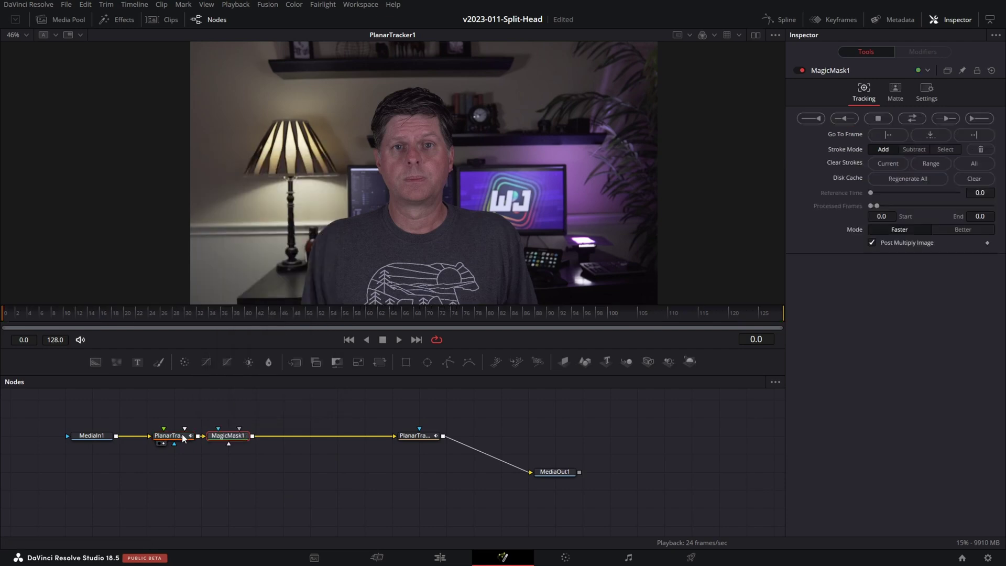
pyautogui.moveTo(215, 438); pyautogui.dragTo(242, 438)
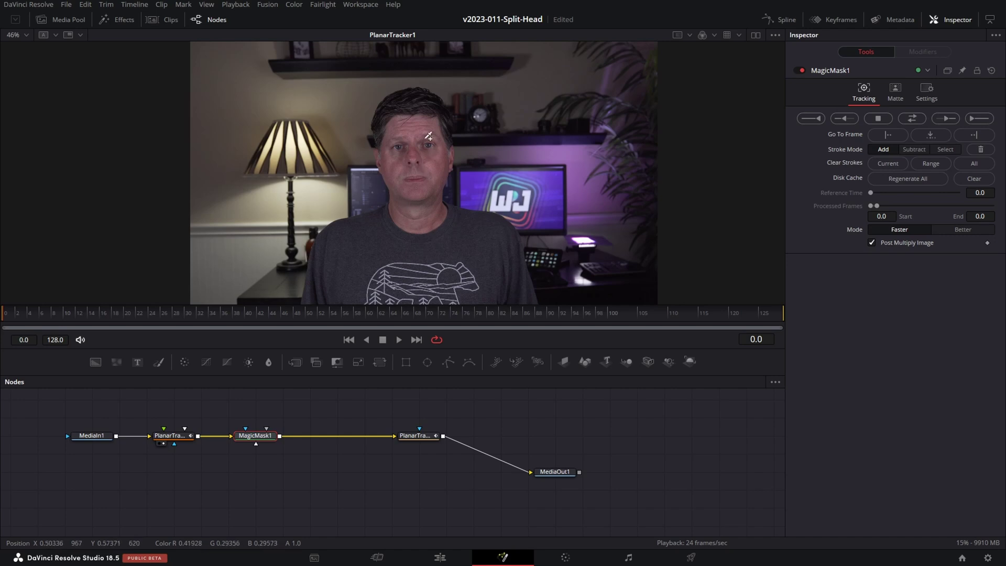
# Draw a Magic Mask stroke from the forehead down across the shirt, view the mask, and track it forward
pyautogui.moveTo(422, 126)
pyautogui.mouseDown()
pyautogui.moveTo(441, 256)
pyautogui.moveTo(372, 281)
pyautogui.mouseUp()
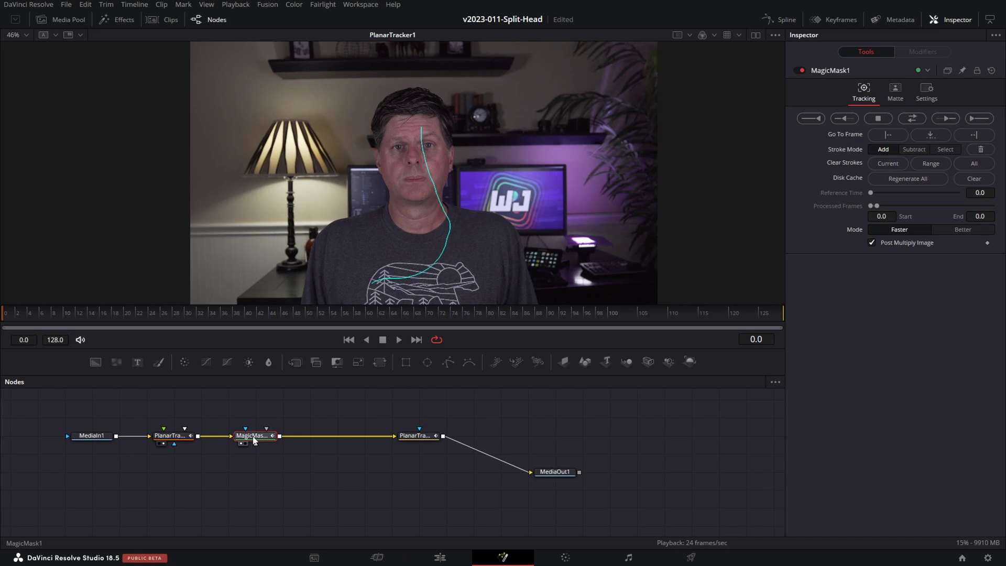
pyautogui.press('1')
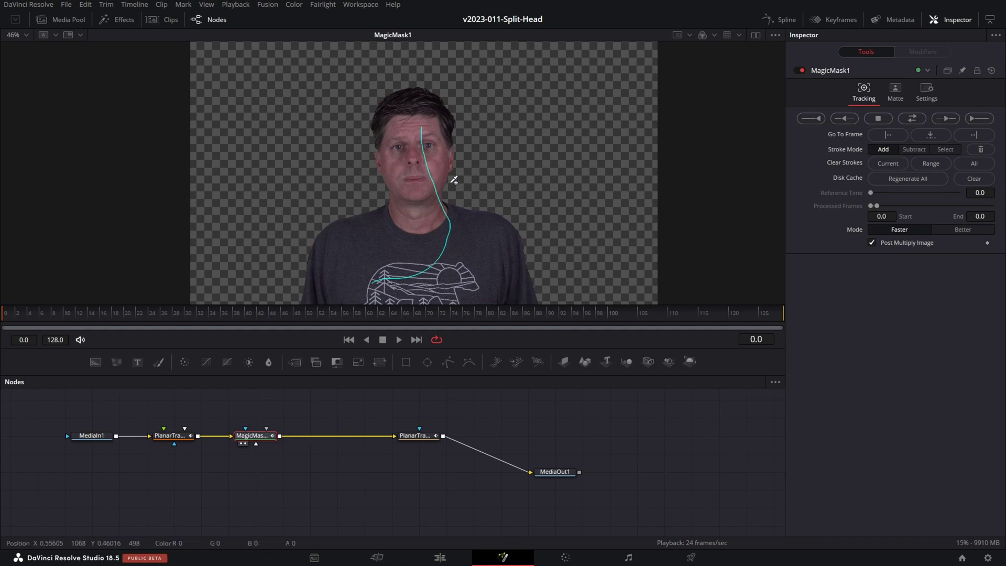
pyautogui.click(953, 119)
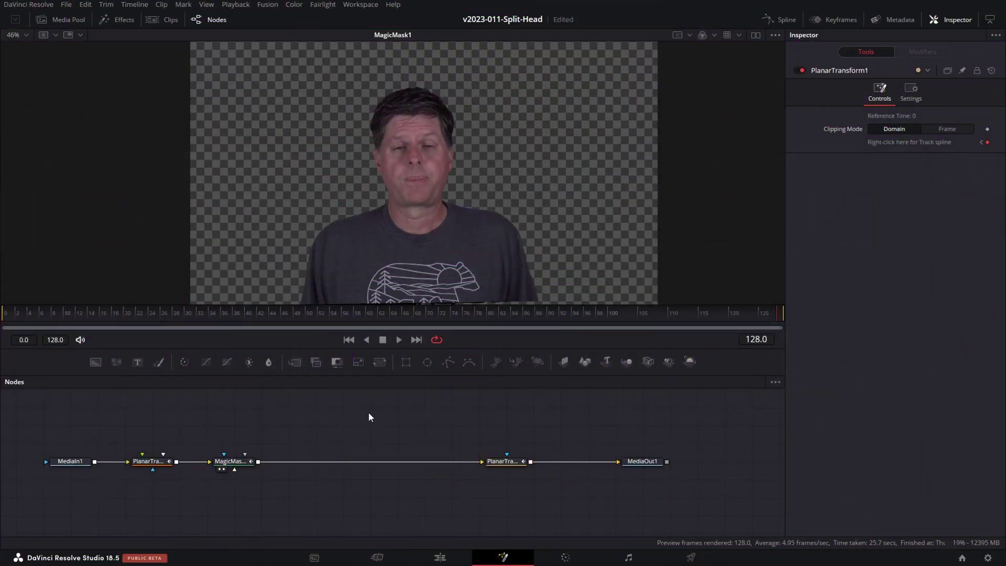
# Add two unconnected Matte Control nodes, one above the other, over the gap between the Magic Mask and the Planar Transform
pyautogui.hotkey('shift', 'space')
pyautogui.write('mat')
pyautogui.press('Return')
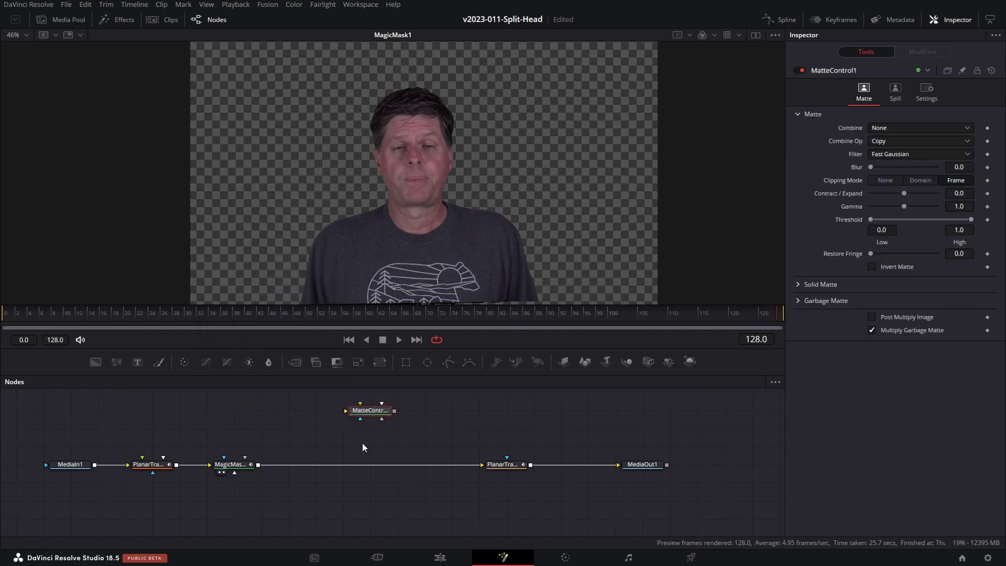
pyautogui.hotkey('shift', 'space')
pyautogui.write('mat')
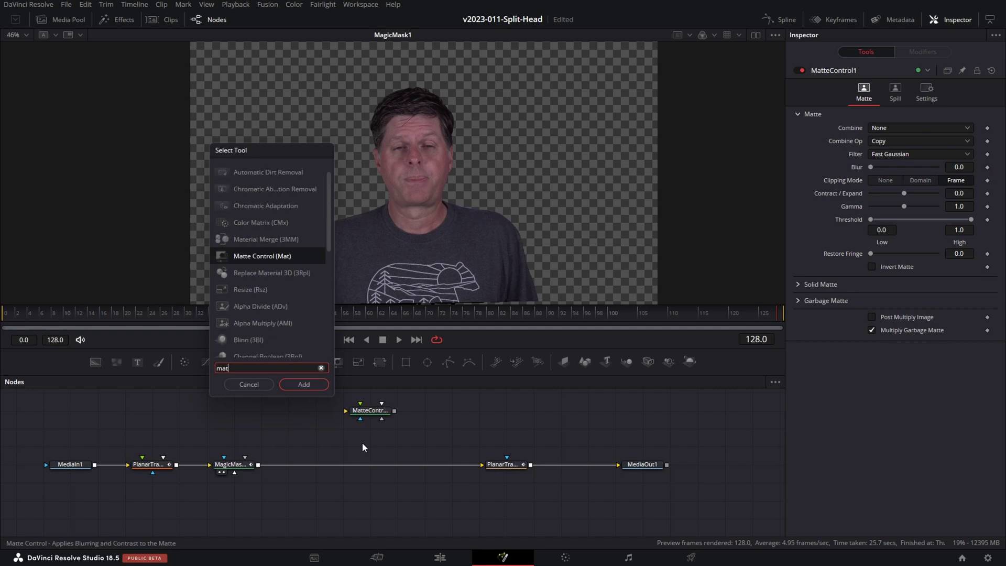
pyautogui.press('Return')
pyautogui.click(370, 410)
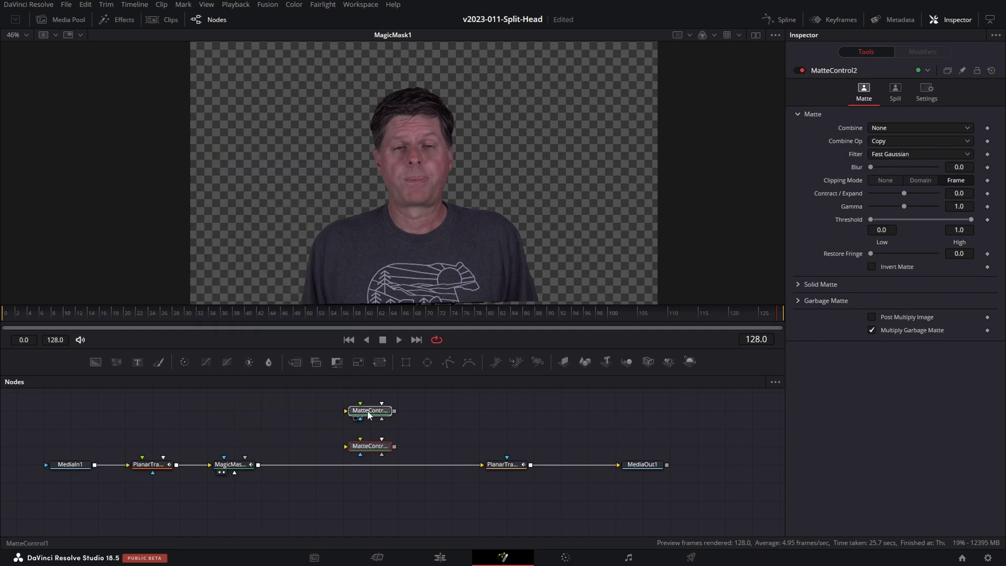
# Move the Planar Transform and MediaOut1 nodes down below the level of the Magic Mask
pyautogui.scroll(-2, 367, 435)
pyautogui.moveTo(519, 434); pyautogui.dragTo(511, 488)
pyautogui.moveTo(642, 432); pyautogui.dragTo(669, 487)
# Feed the Magic Mask output into both Matte Control nodes and move the pair farther from the Magic Mask
pyautogui.click(229, 434)
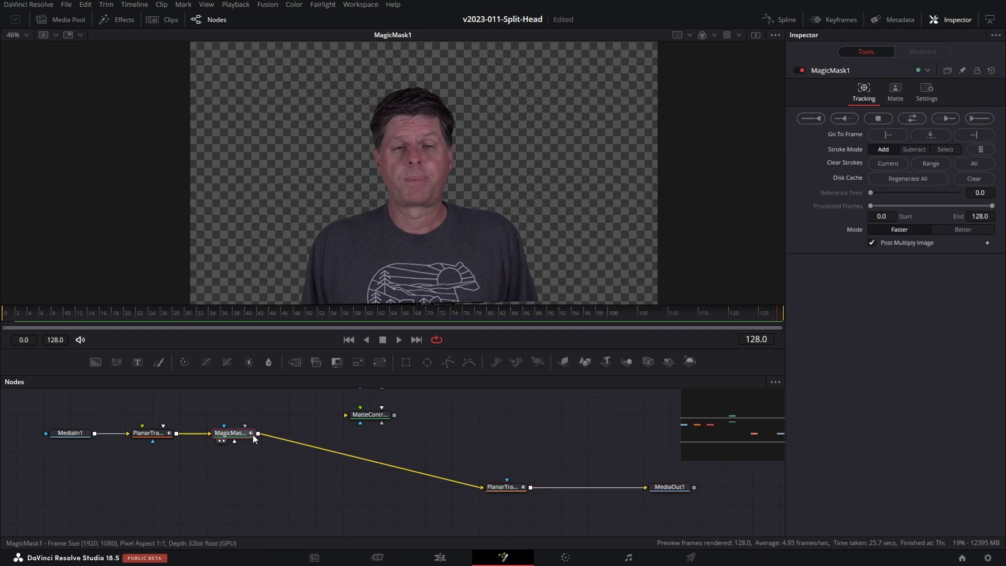
pyautogui.moveTo(258, 433); pyautogui.dragTo(347, 416)
pyautogui.moveTo(258, 471); pyautogui.dragTo(425, 455)
pyautogui.moveTo(378, 418); pyautogui.dragTo(433, 418)
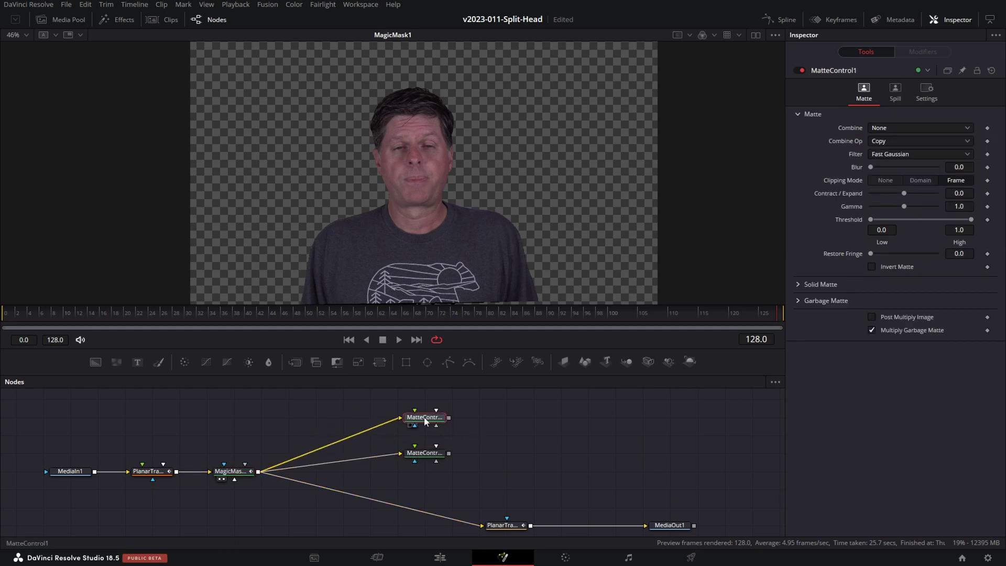
# Add a Transform node after each Matte Control and space out the Transforms, the Planar Transform and MediaOut1
pyautogui.click(380, 362)
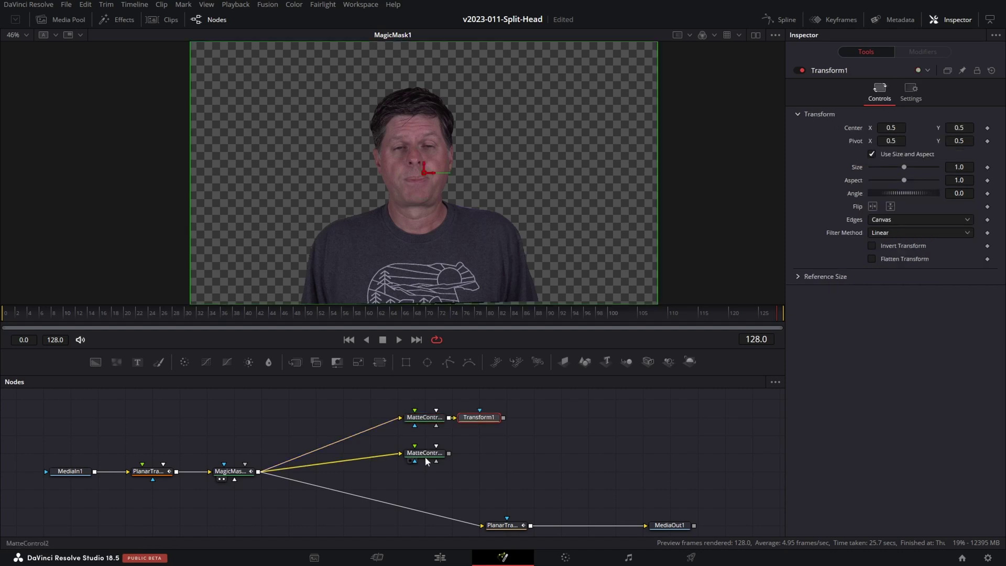
pyautogui.click(425, 457)
pyautogui.click(379, 362)
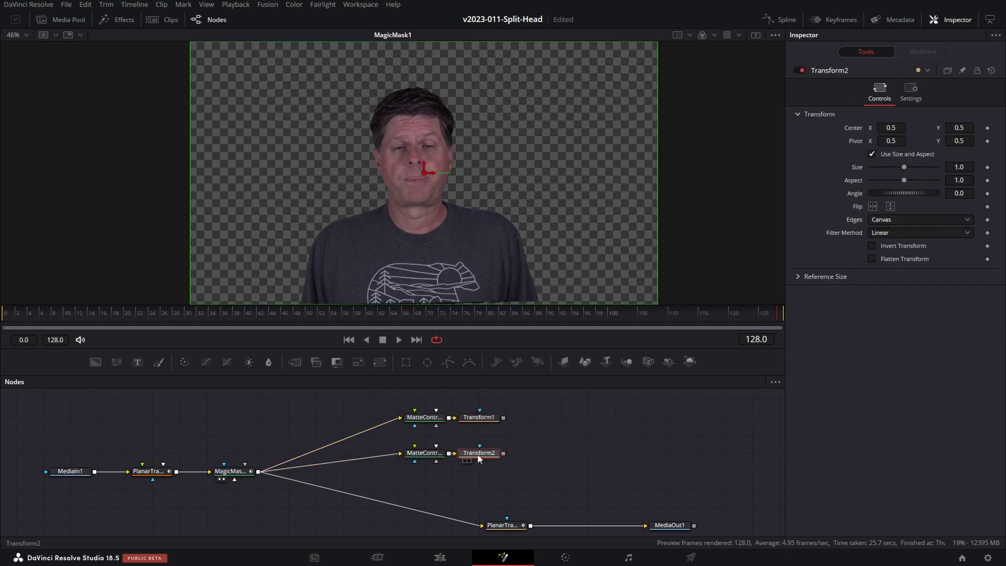
pyautogui.moveTo(478, 459); pyautogui.dragTo(505, 459)
pyautogui.moveTo(478, 418); pyautogui.dragTo(505, 418)
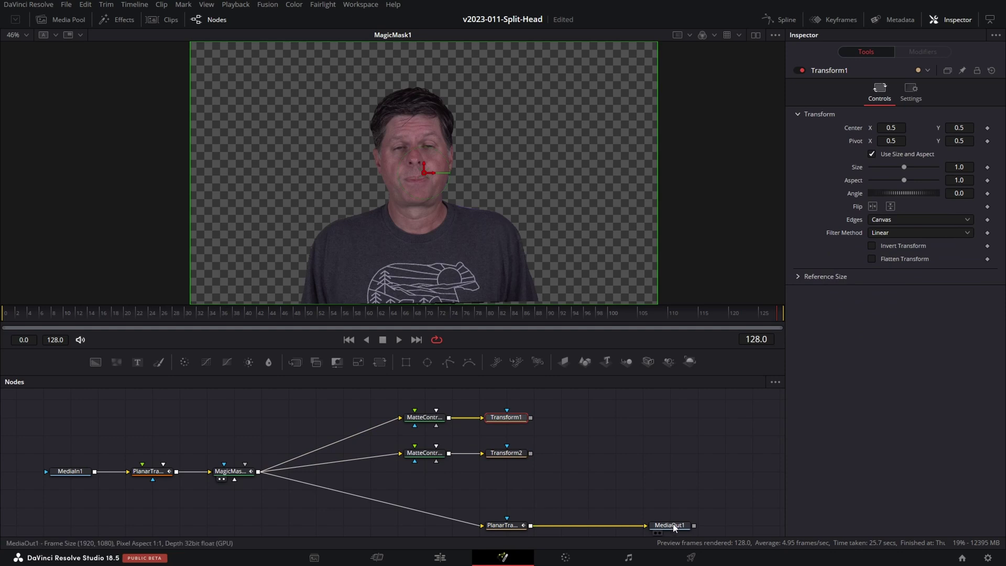
pyautogui.moveTo(500, 525); pyautogui.dragTo(582, 525)
pyautogui.moveTo(664, 528); pyautogui.dragTo(746, 529)
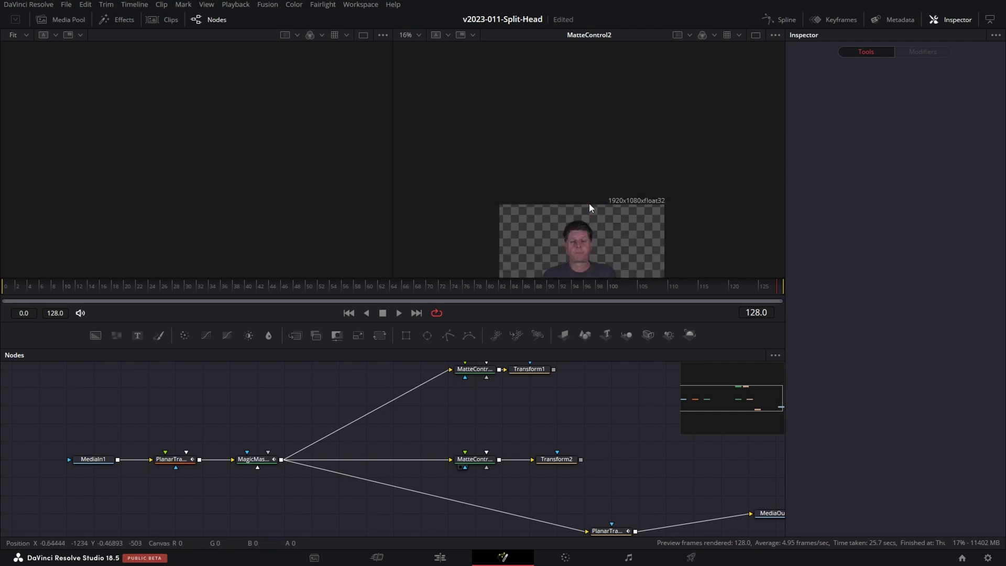
# Add a Bitmap node fed by a new Rectangle mask between the two Matte Controls and view the Bitmap in the first viewer
pyautogui.scroll(5, 590, 207)
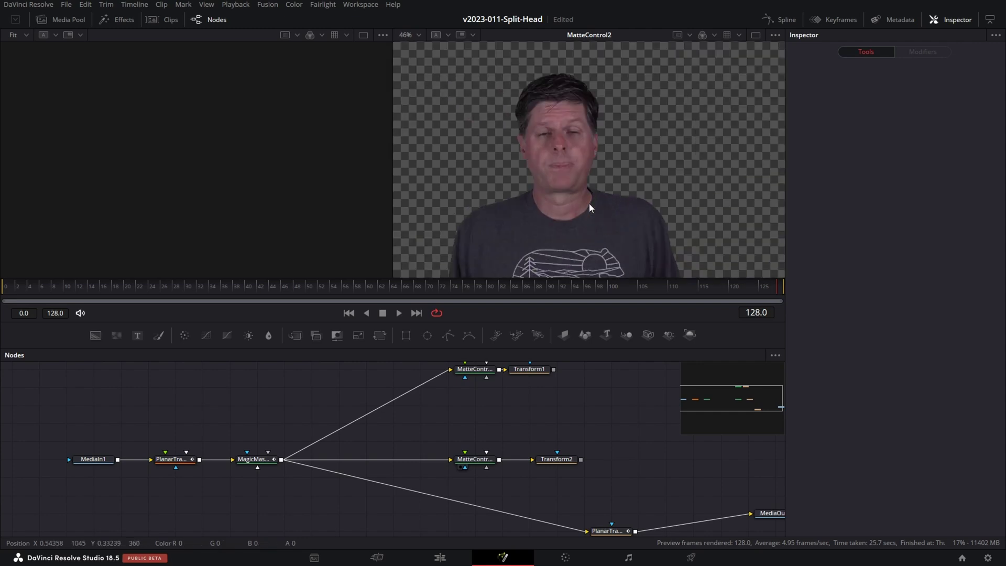
pyautogui.hotkey('shift', 'space')
pyautogui.write('bitmap')
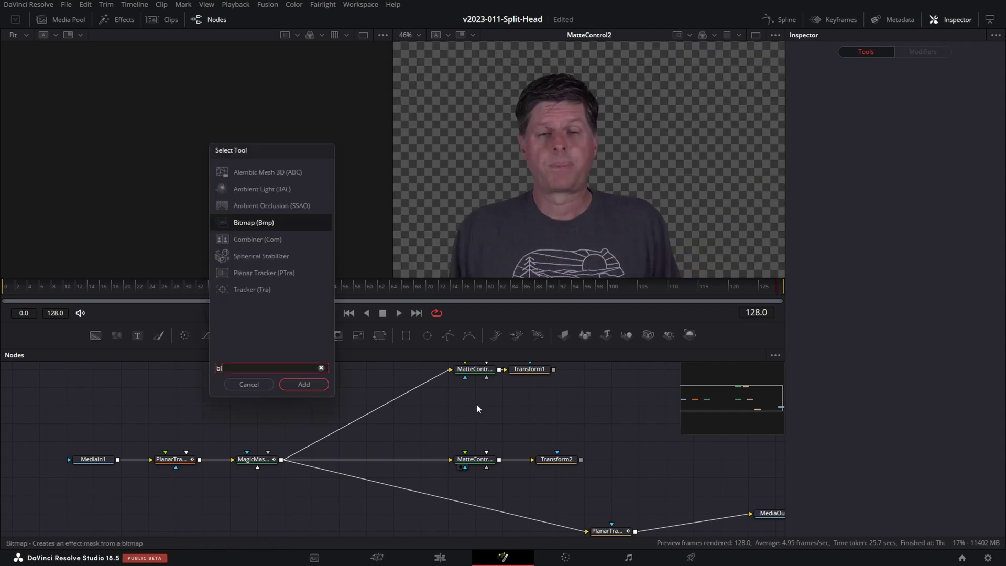
pyautogui.press('Return')
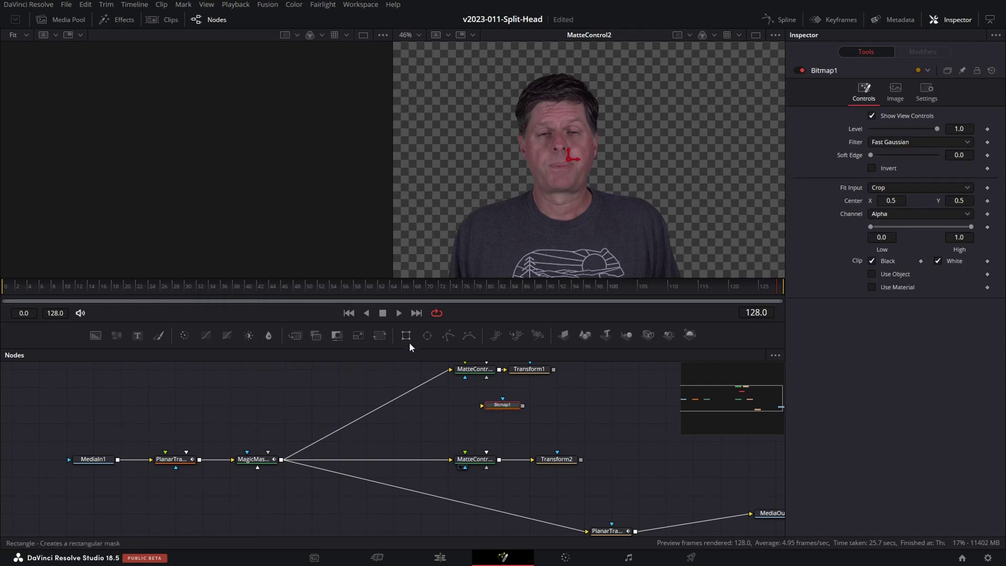
pyautogui.moveTo(409, 341); pyautogui.dragTo(409, 427)
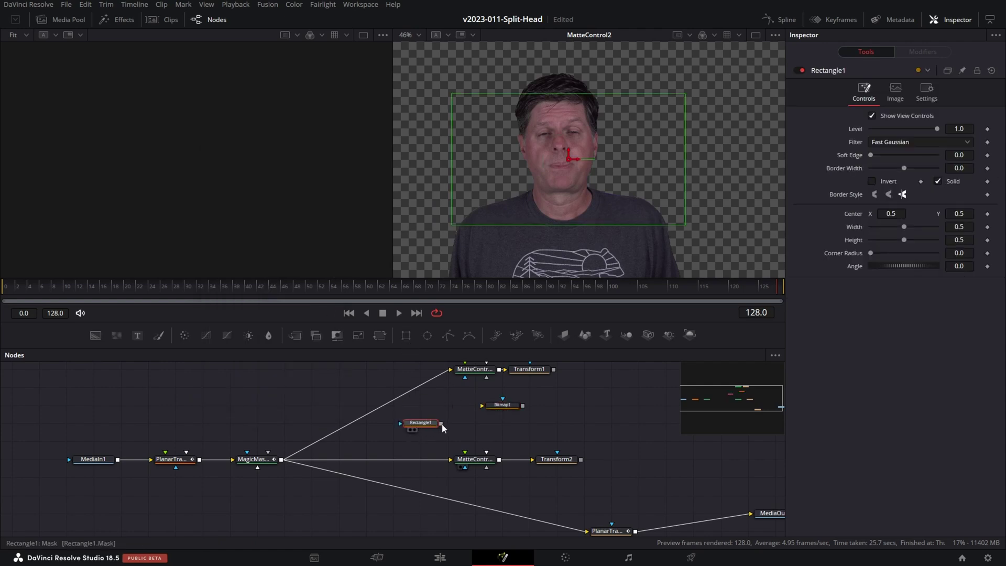
pyautogui.click(501, 408)
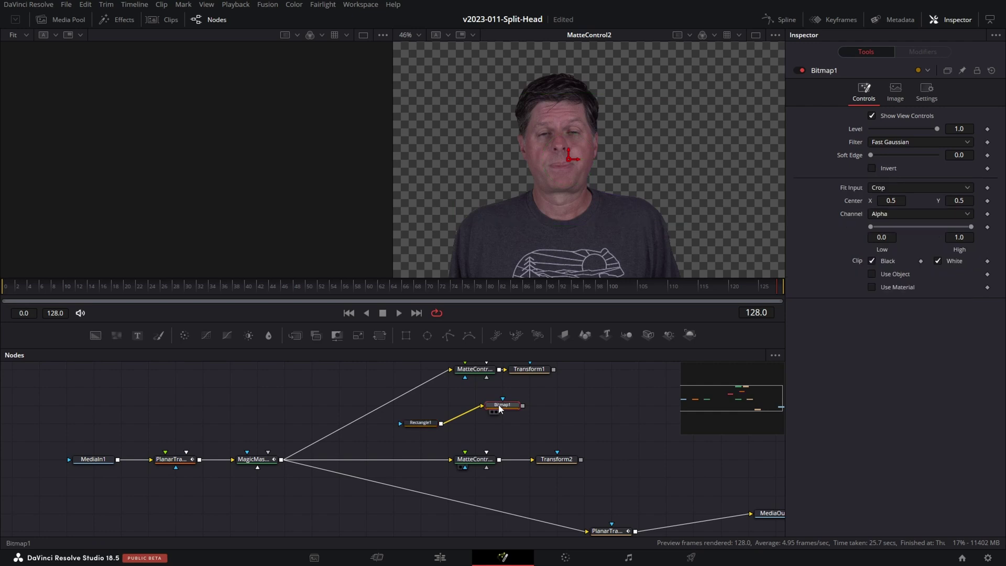
pyautogui.press('1')
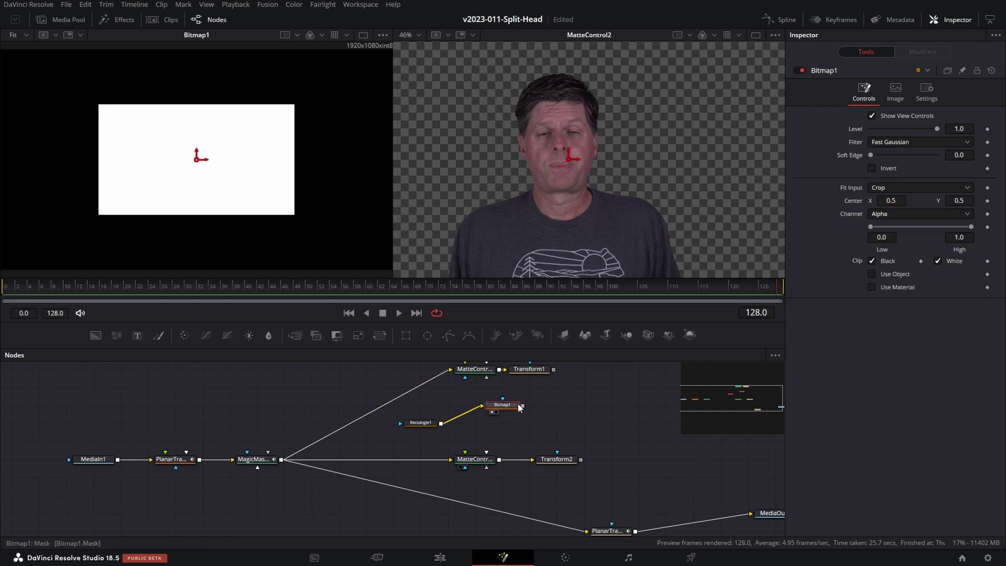
# Connect Bitmap1 to the garbage matte input of MatteControl2 and invert the bitmap
pyautogui.click(545, 402)
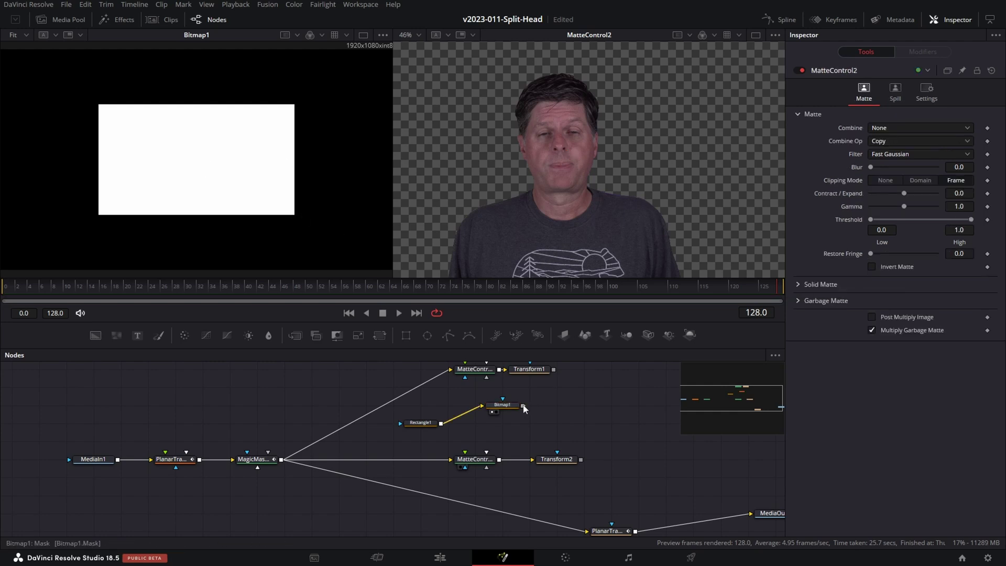
pyautogui.moveTo(522, 405); pyautogui.dragTo(486, 470)
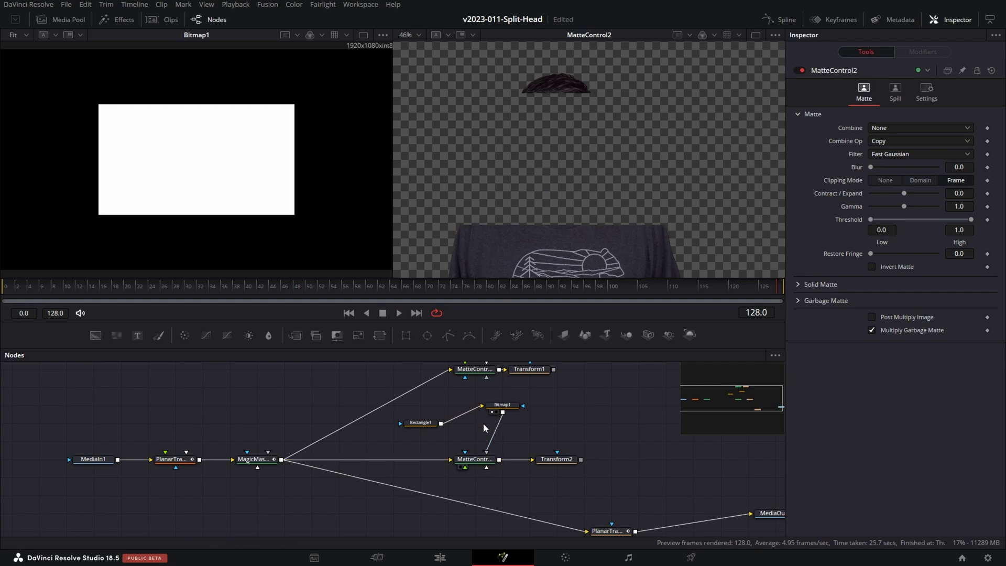
pyautogui.click(507, 407)
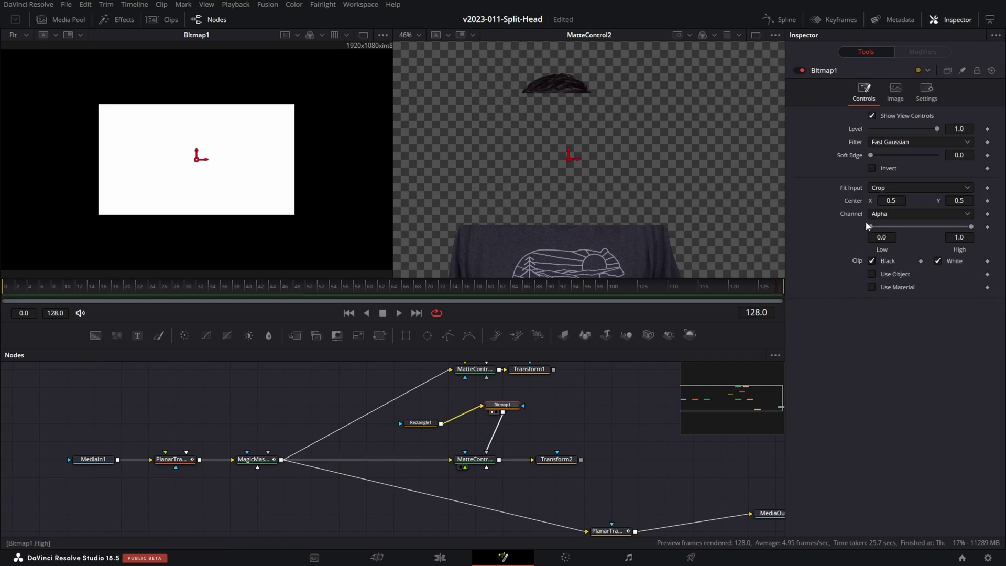
pyautogui.click(871, 168)
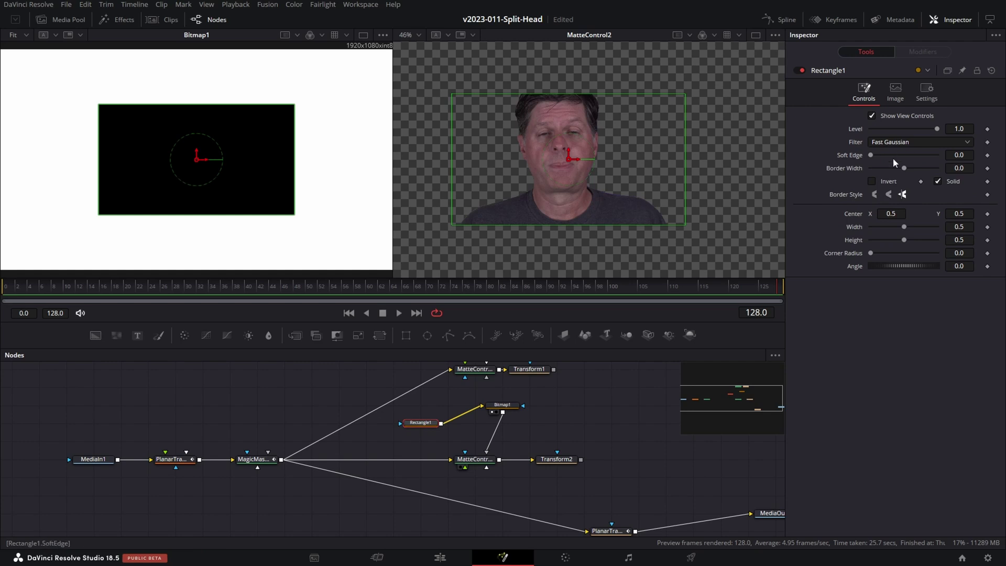
# Resize Rectangle1 to about 1.05 wide and 0.86 high, with its center Y at about 0.243 and its upper edge across the forehead
pyautogui.moveTo(696, 165); pyautogui.dragTo(785, 169)
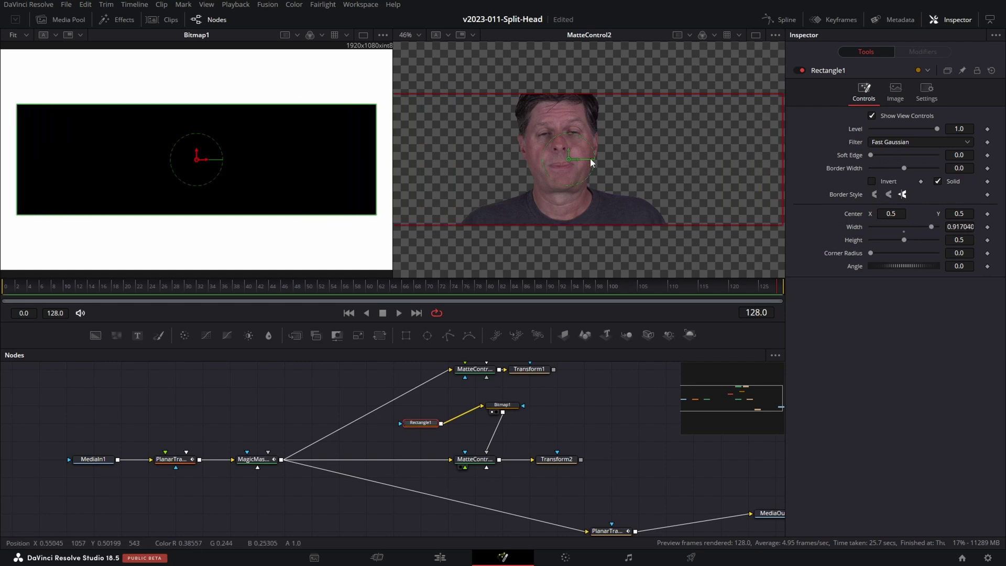
pyautogui.moveTo(570, 155); pyautogui.dragTo(556, 222)
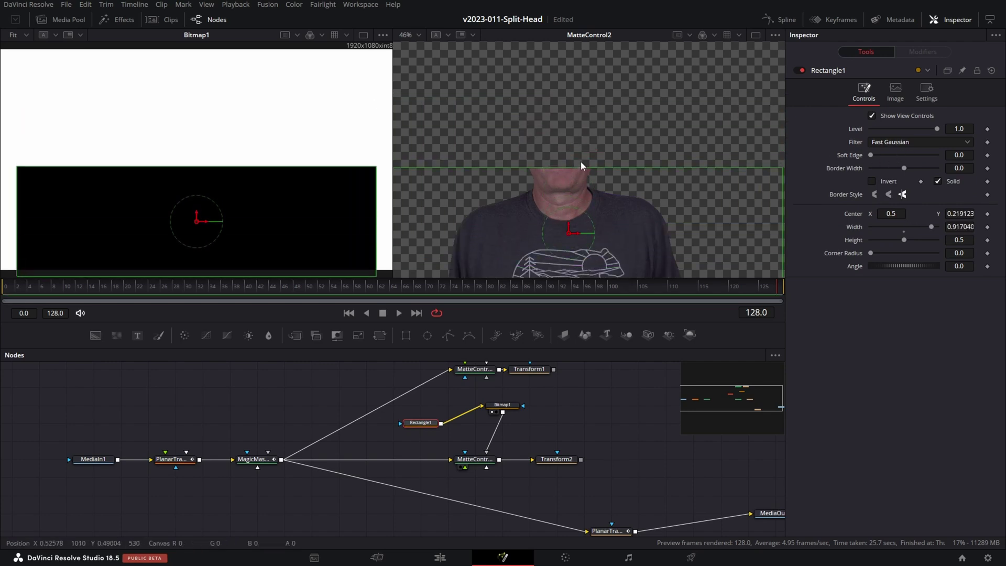
pyautogui.moveTo(582, 166); pyautogui.dragTo(568, 124)
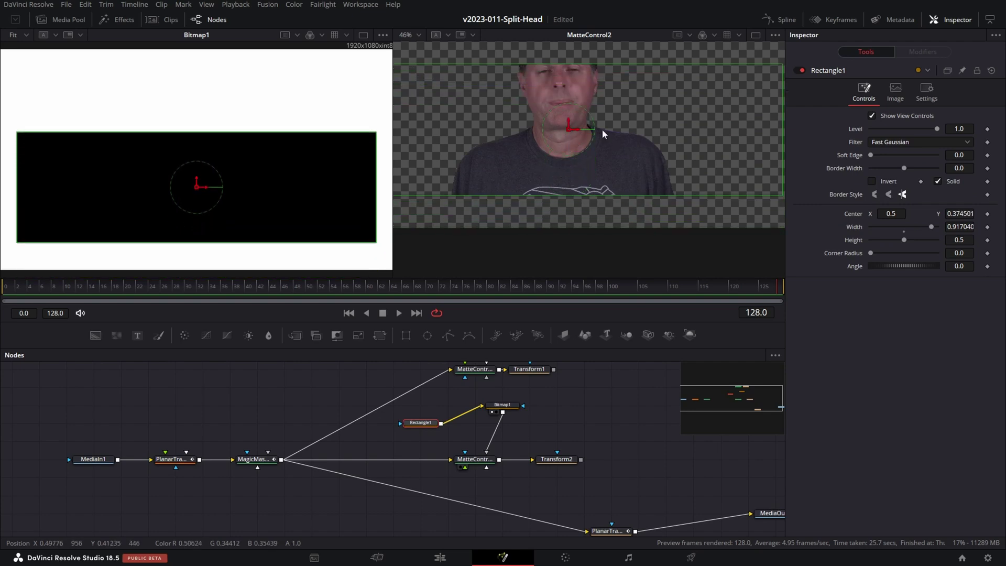
pyautogui.moveTo(598, 196); pyautogui.dragTo(604, 242)
pyautogui.scroll(-3, 623, 173)
pyautogui.moveTo(596, 146); pyautogui.dragTo(595, 166)
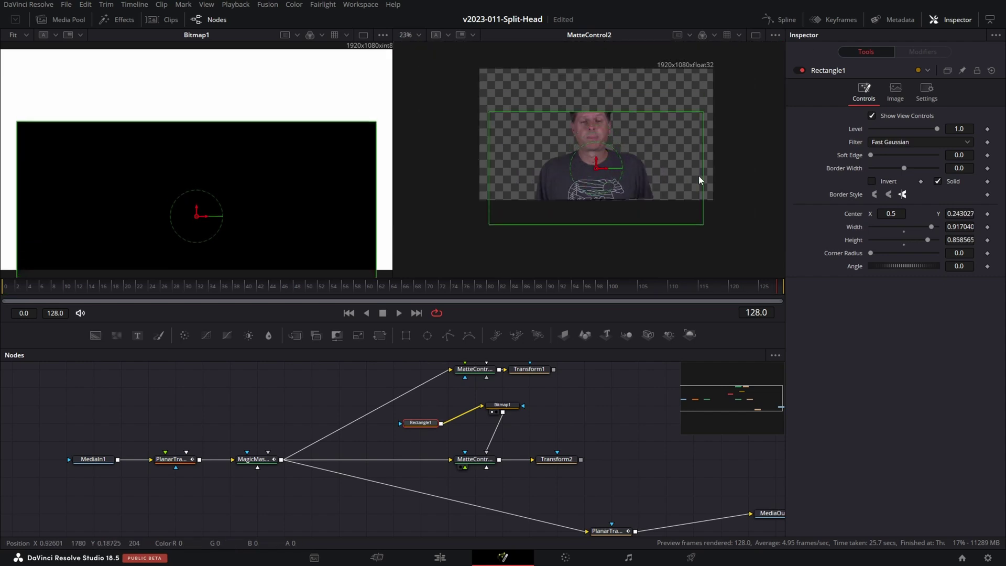
pyautogui.moveTo(702, 175); pyautogui.dragTo(719, 174)
# Tilt Rectangle1 to an angle of 1.5 and lower its center Y to about 0.237
pyautogui.scroll(2, 616, 140)
pyautogui.scroll(-4, 616, 140)
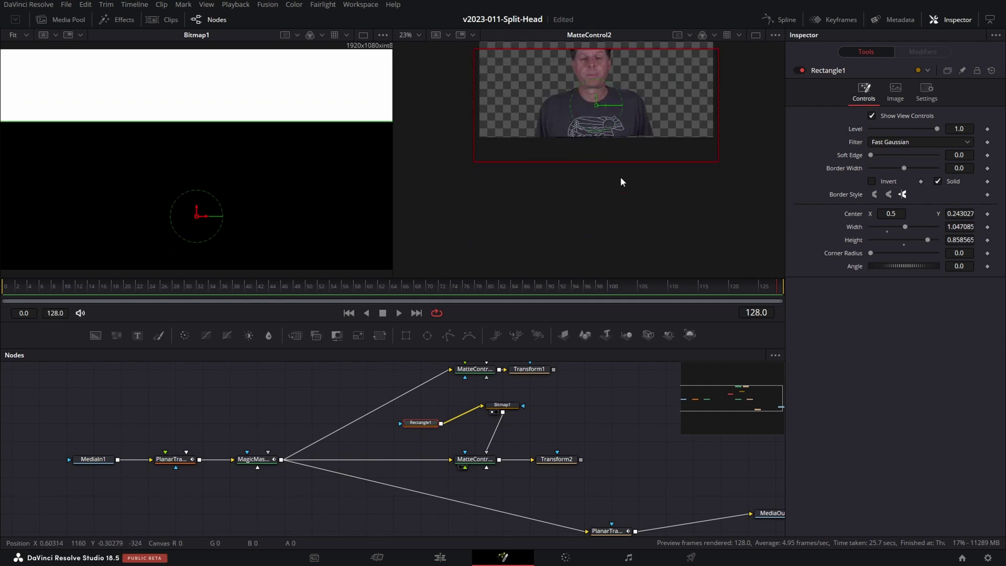
pyautogui.scroll(2, 620, 177)
pyautogui.scroll(4, 619, 167)
pyautogui.scroll(2, 617, 152)
pyautogui.scroll(-2, 620, 174)
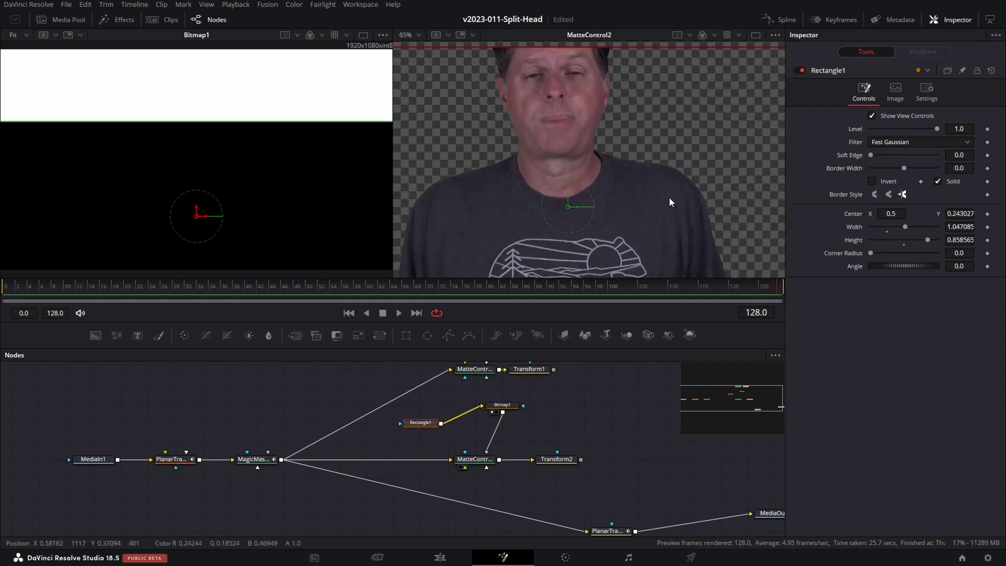
pyautogui.scroll(3, 668, 196)
pyautogui.moveTo(958, 265); pyautogui.dragTo(966, 264)
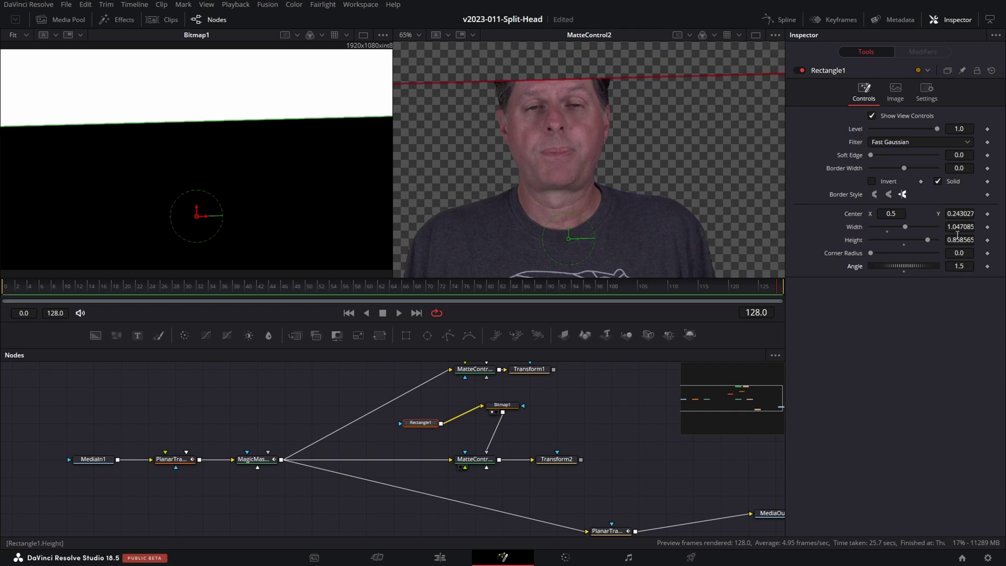
pyautogui.moveTo(960, 212); pyautogui.dragTo(957, 212)
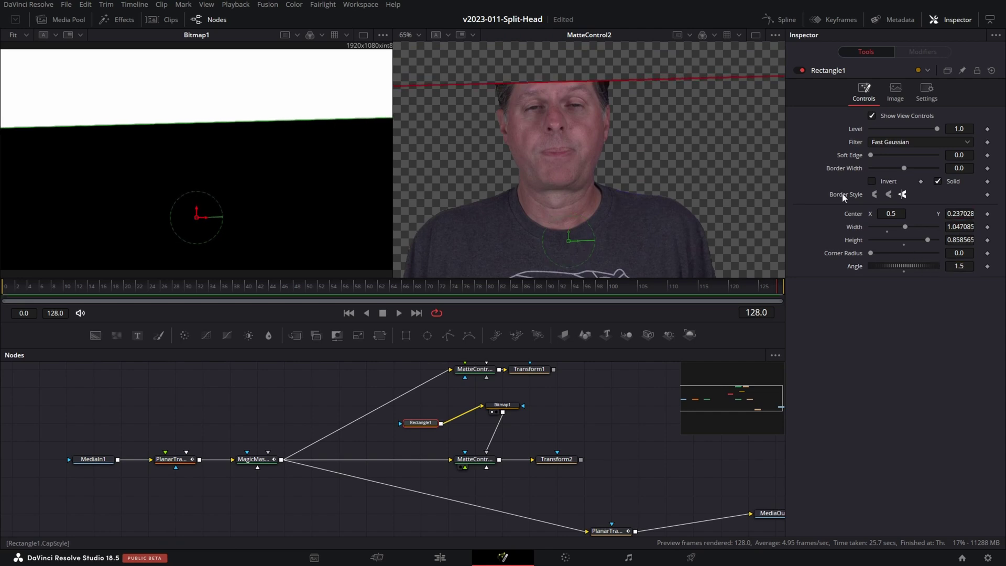
# Line up Rectangle1 and Bitmap1 in a row, with Bitmap1 directly above MatteControl2
pyautogui.scroll(-3, 610, 147)
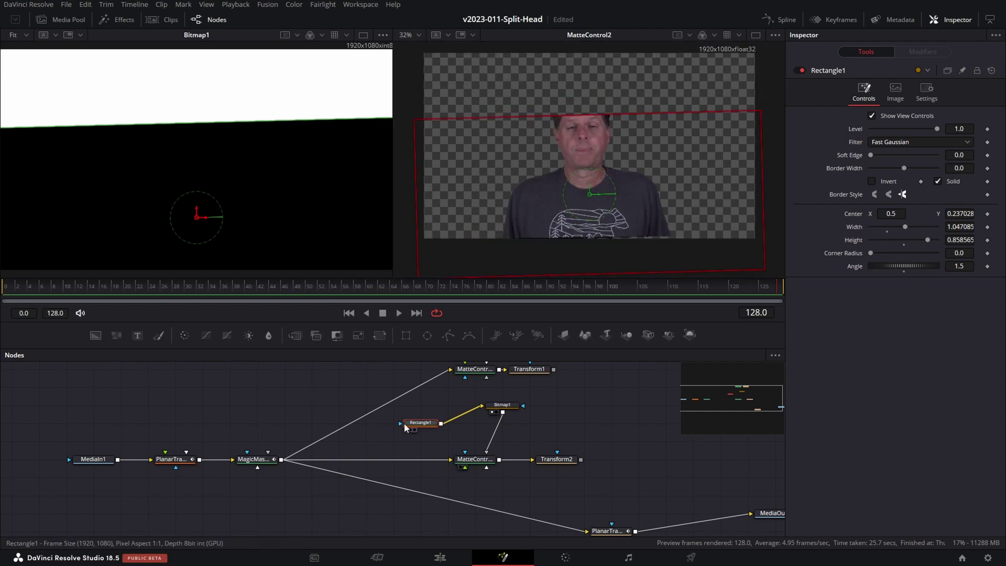
pyautogui.moveTo(406, 425); pyautogui.dragTo(378, 424)
pyautogui.moveTo(502, 405); pyautogui.dragTo(474, 423)
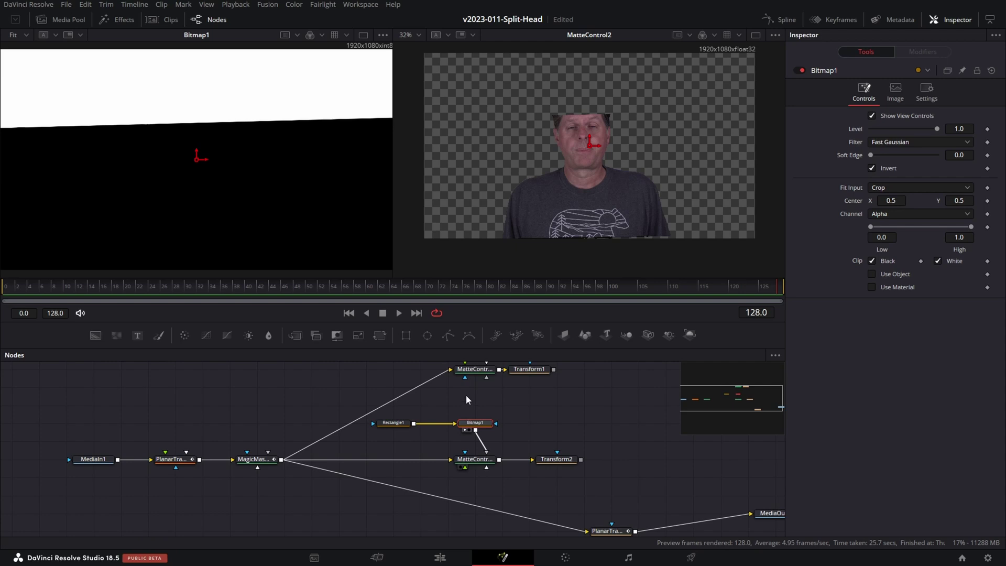
# Add a second Bitmap node fed by Rectangle1 and connect it to the garbage matte input of MatteControl1
pyautogui.hotkey('shift', 'space')
pyautogui.write('bit')
pyautogui.press('Return')
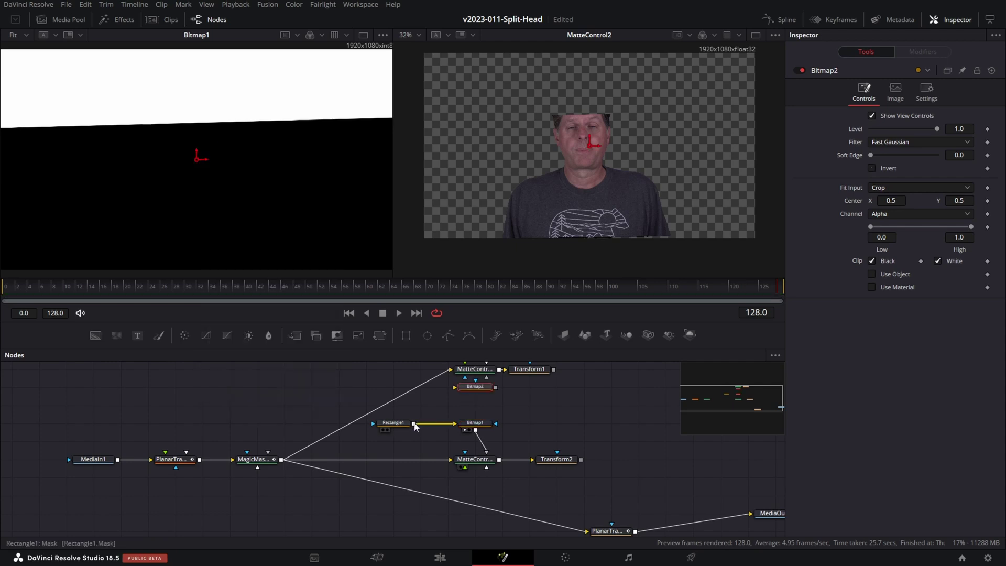
pyautogui.moveTo(413, 422); pyautogui.dragTo(487, 394)
pyautogui.scroll(1, 476, 397)
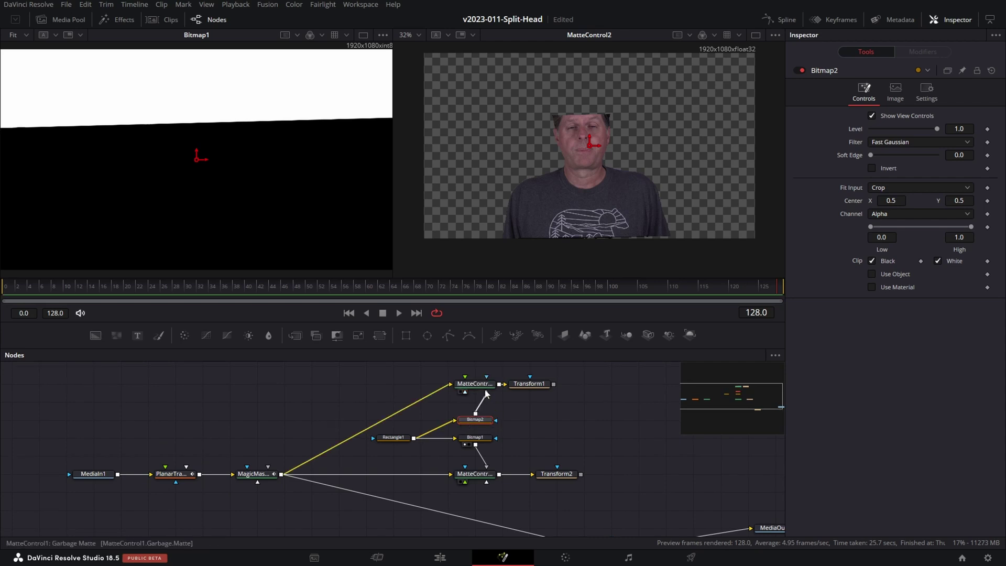
# Compare the MatteControl1 and MatteControl2 outputs one after the other in the second viewer
pyautogui.click(479, 387)
pyautogui.press('2')
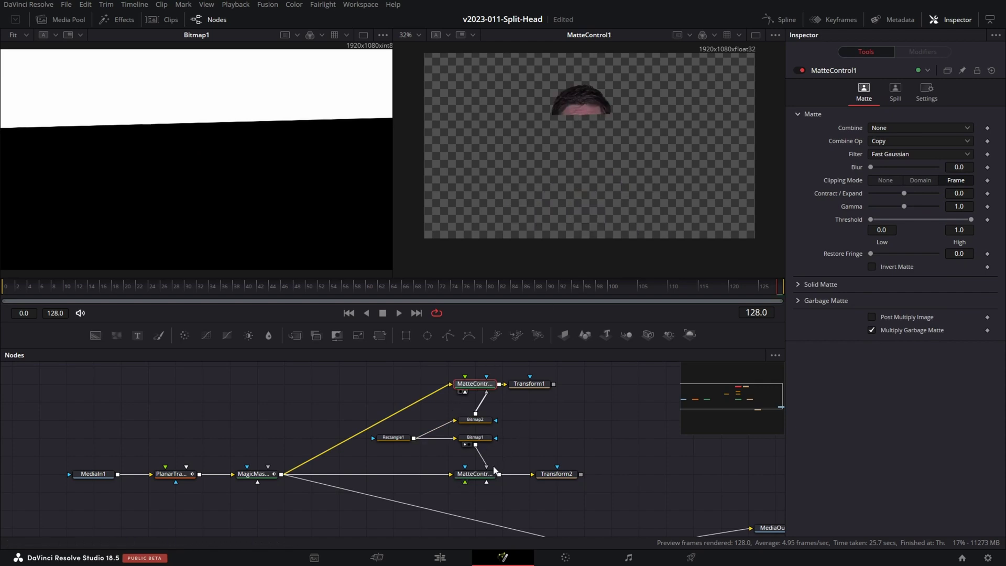
pyautogui.click(478, 479)
pyautogui.press('2')
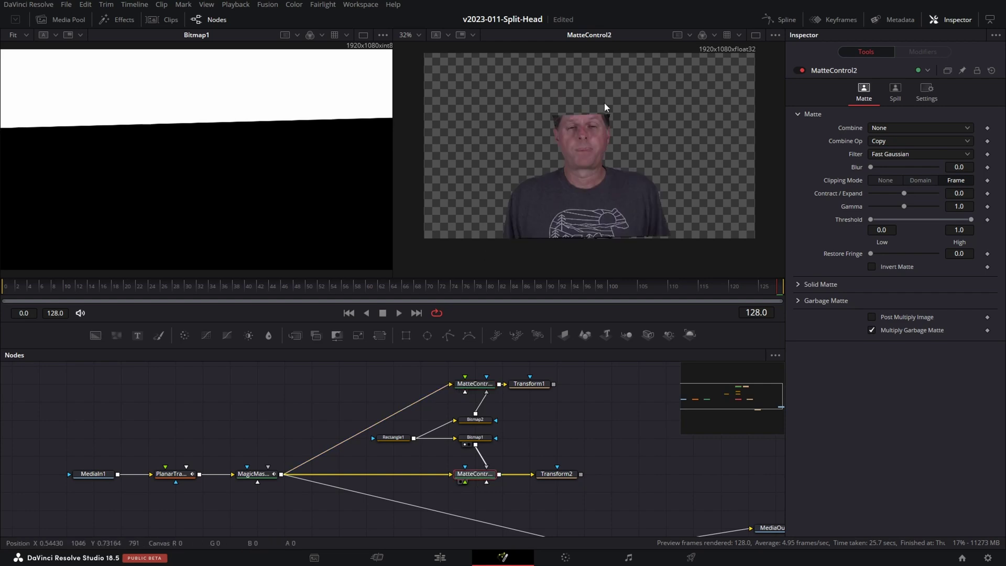
# Move MediaOut1 a little farther from the Planar Transform to widen the gap between them
pyautogui.moveTo(563, 419); pyautogui.dragTo(336, 411)
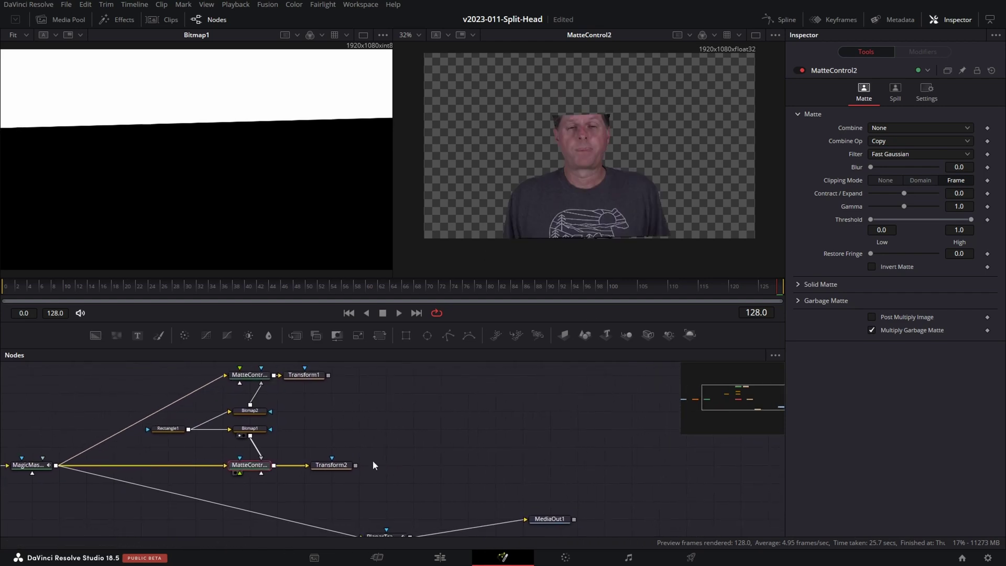
pyautogui.moveTo(462, 489); pyautogui.dragTo(457, 462)
pyautogui.moveTo(542, 492); pyautogui.dragTo(569, 492)
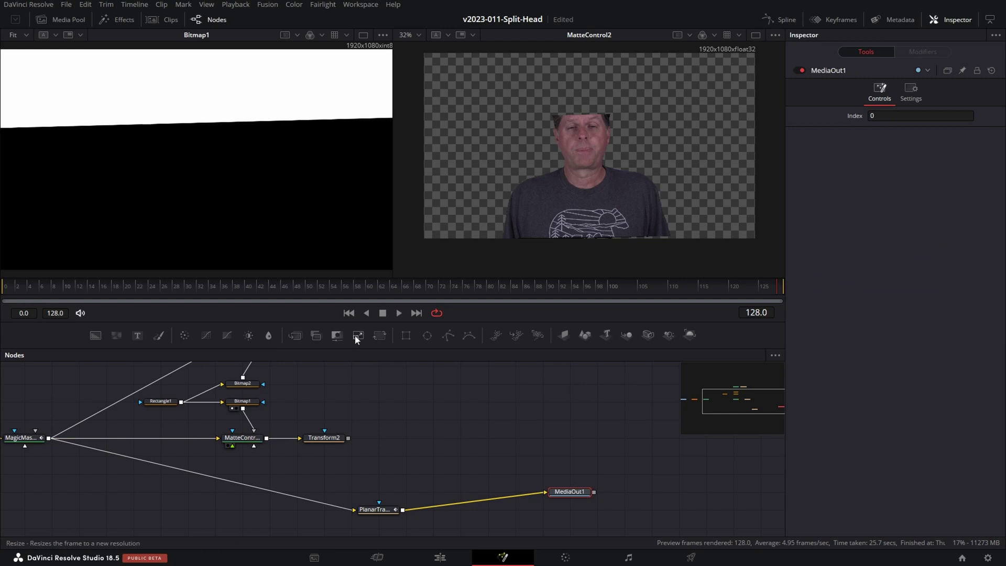
# Move PlanarTransform1 next to MediaOut1 and feed its input from a new Background node instead of the magic mask
pyautogui.moveTo(366, 509); pyautogui.dragTo(488, 487)
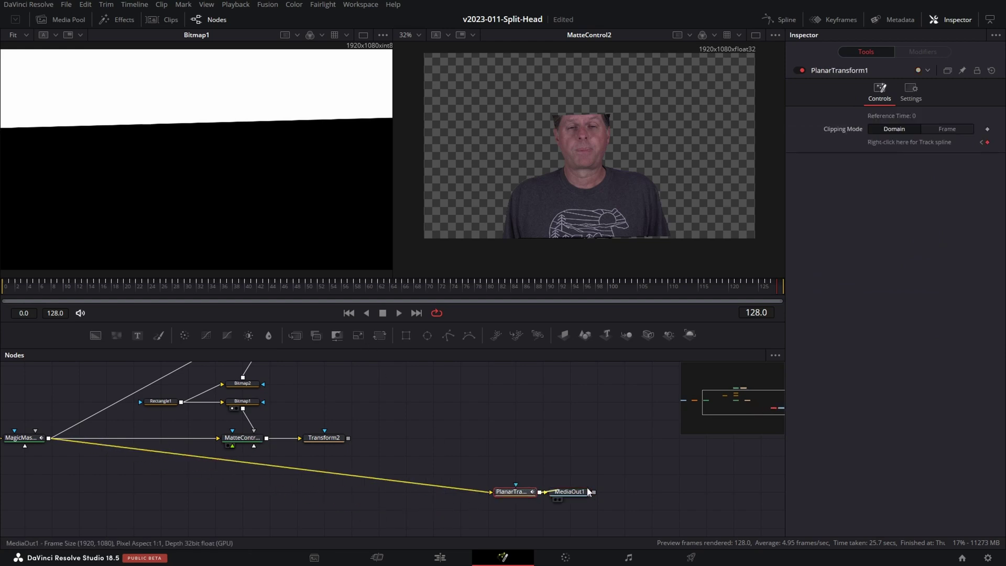
pyautogui.moveTo(561, 448); pyautogui.dragTo(355, 485)
pyautogui.moveTo(95, 334); pyautogui.dragTo(111, 488)
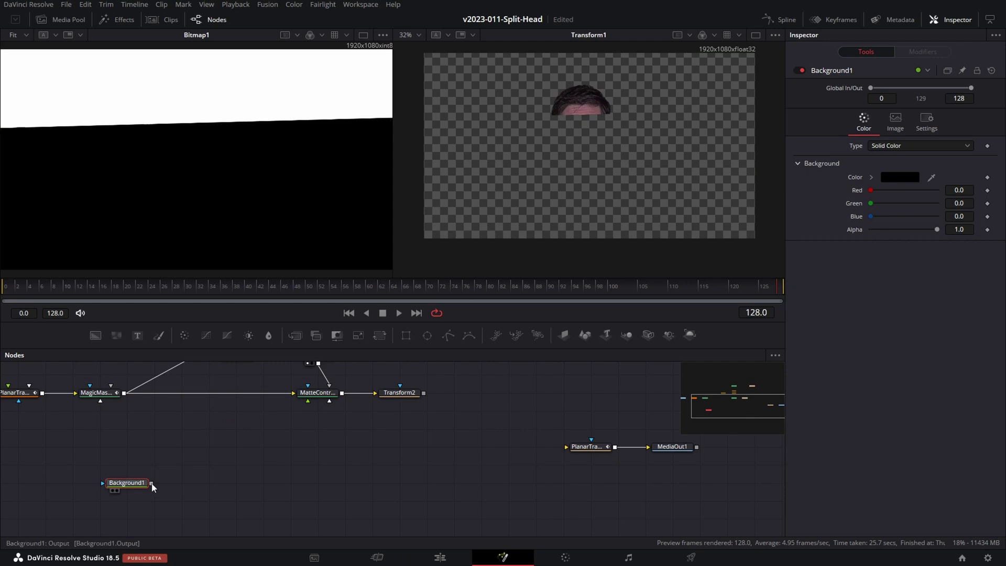
pyautogui.moveTo(151, 482); pyautogui.dragTo(567, 448)
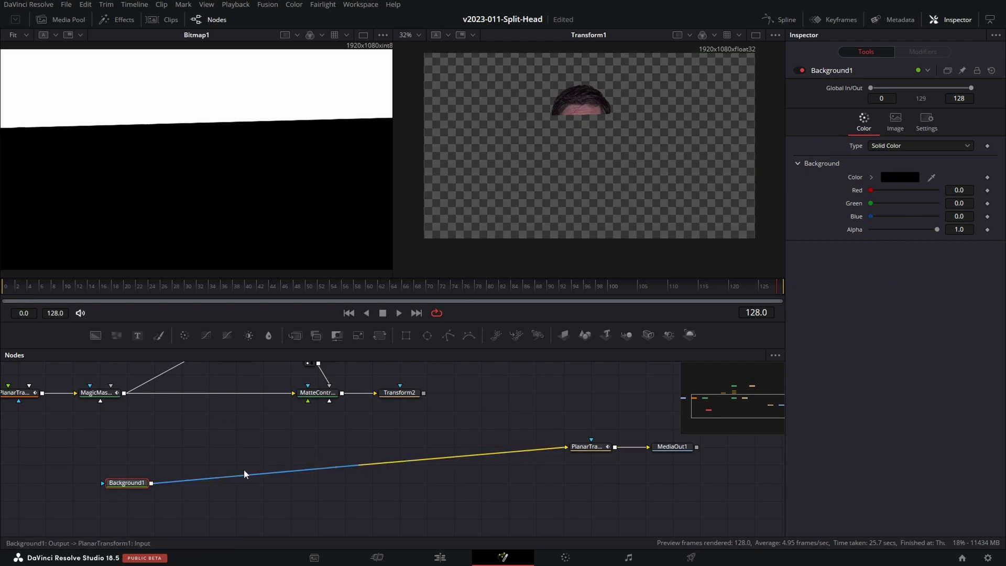
pyautogui.moveTo(126, 482); pyautogui.dragTo(126, 464)
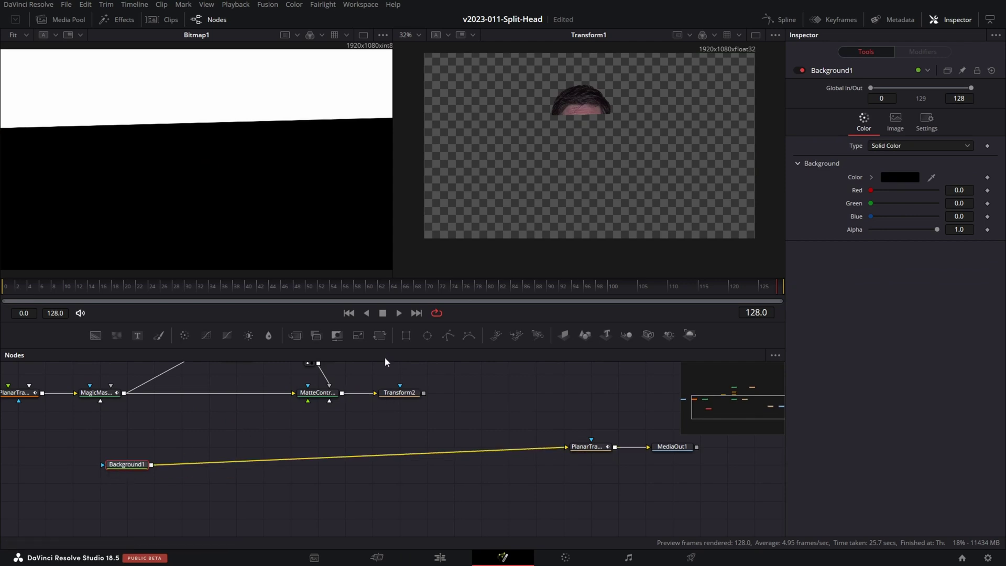
# Insert two Merge nodes between Background1 and PlanarTransform1, with Transform2 as the first one's foreground and Transform1 as the second one's
pyautogui.click(296, 335)
pyautogui.click(297, 337)
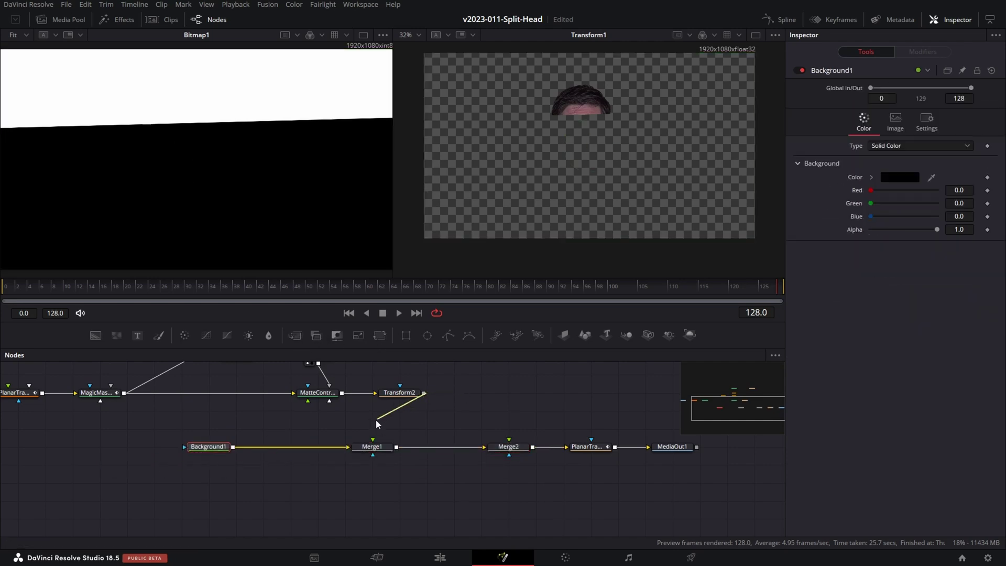
pyautogui.moveTo(375, 419); pyautogui.dragTo(373, 439)
pyautogui.scroll(5, 429, 435)
pyautogui.hscroll(4, 429, 435)
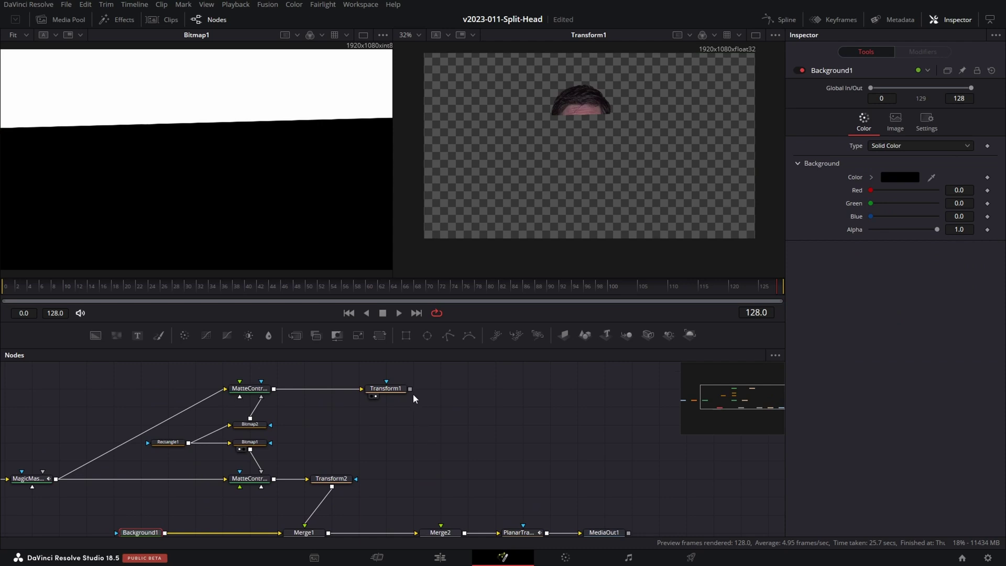
pyautogui.moveTo(410, 389); pyautogui.dragTo(442, 505)
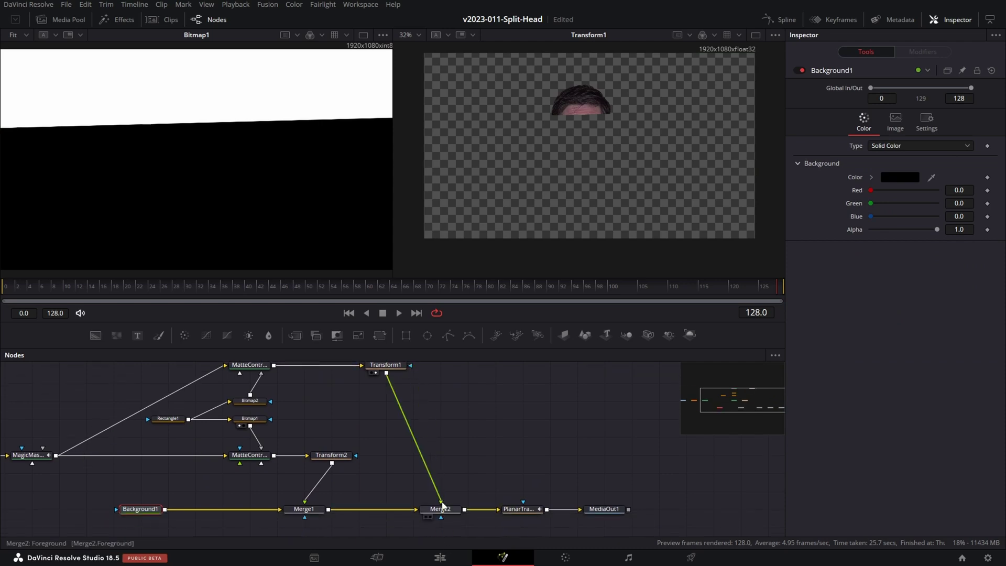
# Show MediaOut1 in the second viewer and make Background1 transparent by setting its alpha to 0.0
pyautogui.click(600, 511)
pyautogui.press('2')
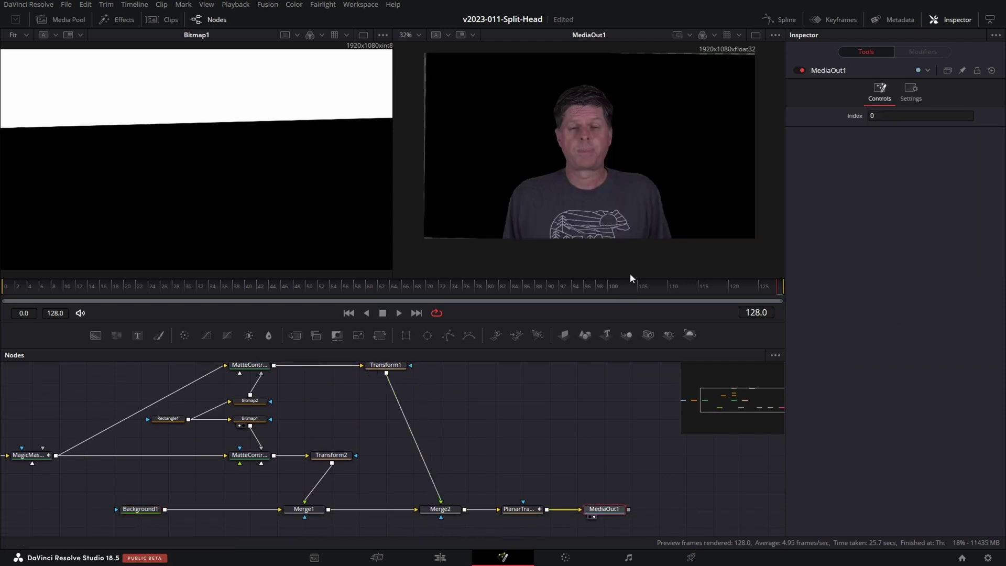
pyautogui.moveTo(492, 445); pyautogui.dragTo(531, 416)
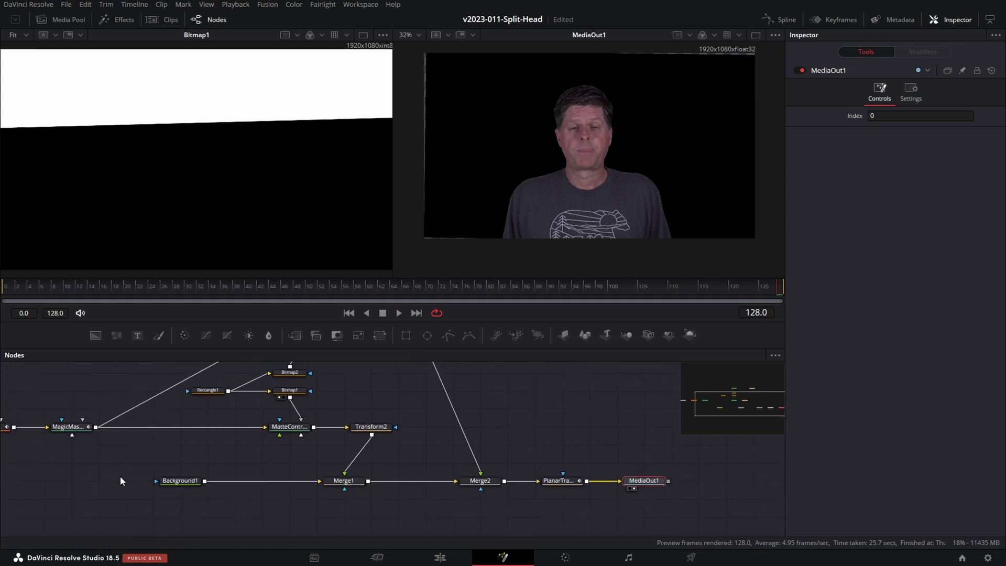
pyautogui.click(178, 480)
pyautogui.moveTo(935, 235); pyautogui.dragTo(800, 231)
# Split the head by raising the top piece with Transform1's Center Y and setting Transform2's Center Y to 0.379
pyautogui.moveTo(501, 400); pyautogui.dragTo(477, 471)
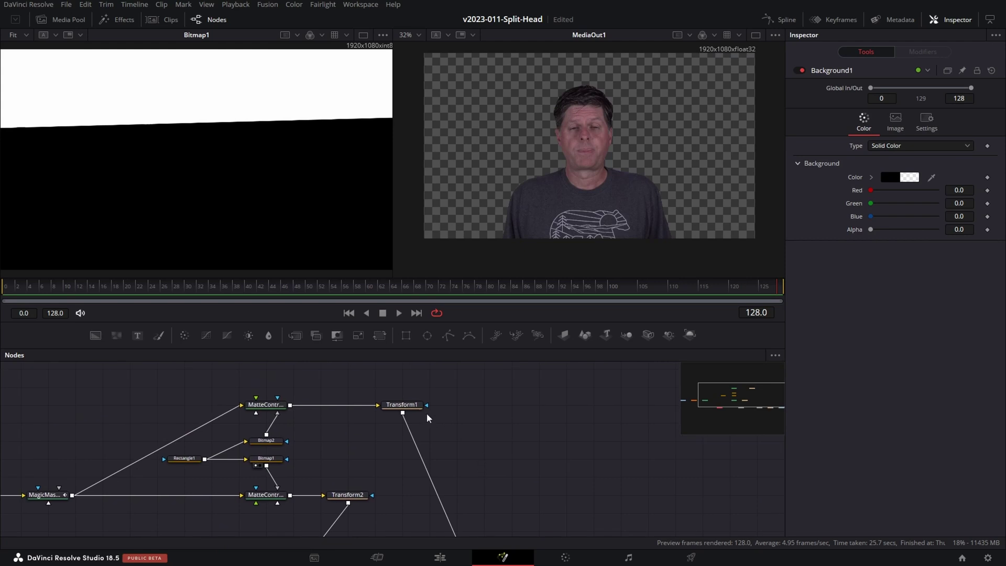
pyautogui.click(402, 404)
pyautogui.moveTo(960, 125)
pyautogui.mouseDown()
pyautogui.moveTo(985, 125)
pyautogui.moveTo(954, 125)
pyautogui.moveTo(970, 125)
pyautogui.mouseUp()
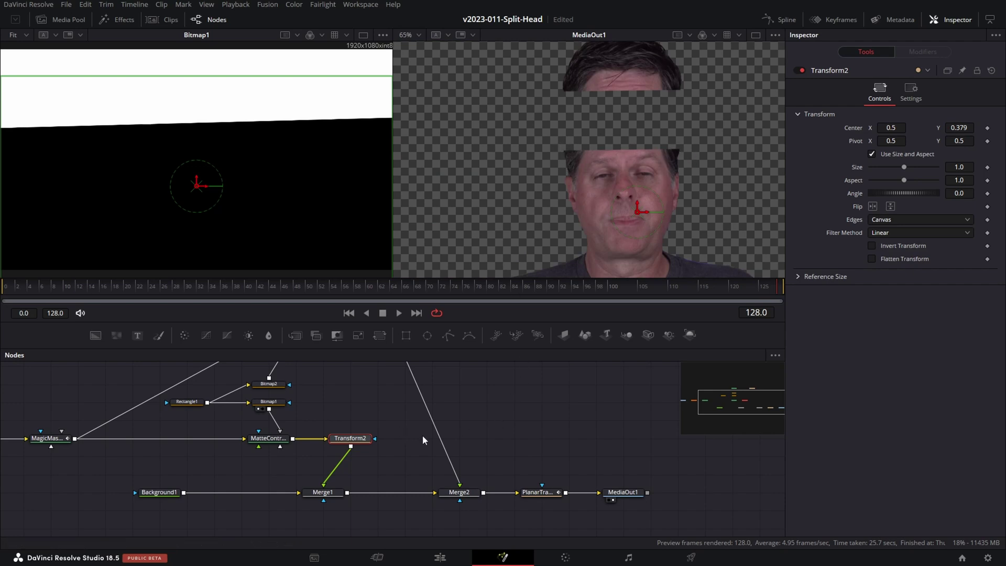
# Shift the Background1-to-MediaOut1 row to make room and insert another Merge node between Merge1 and Merge2
pyautogui.moveTo(121, 493); pyautogui.dragTo(707, 519)
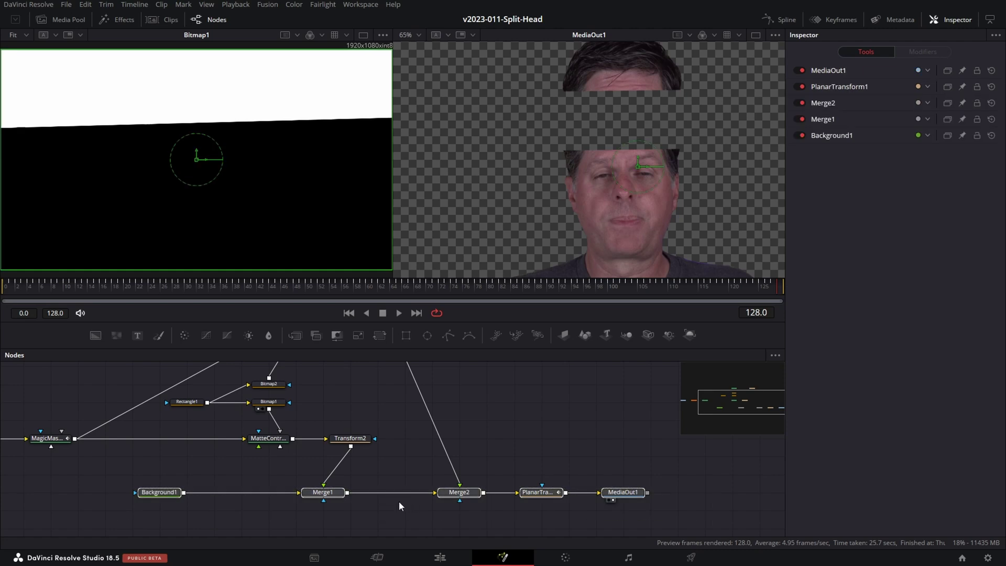
pyautogui.moveTo(337, 497); pyautogui.dragTo(357, 517)
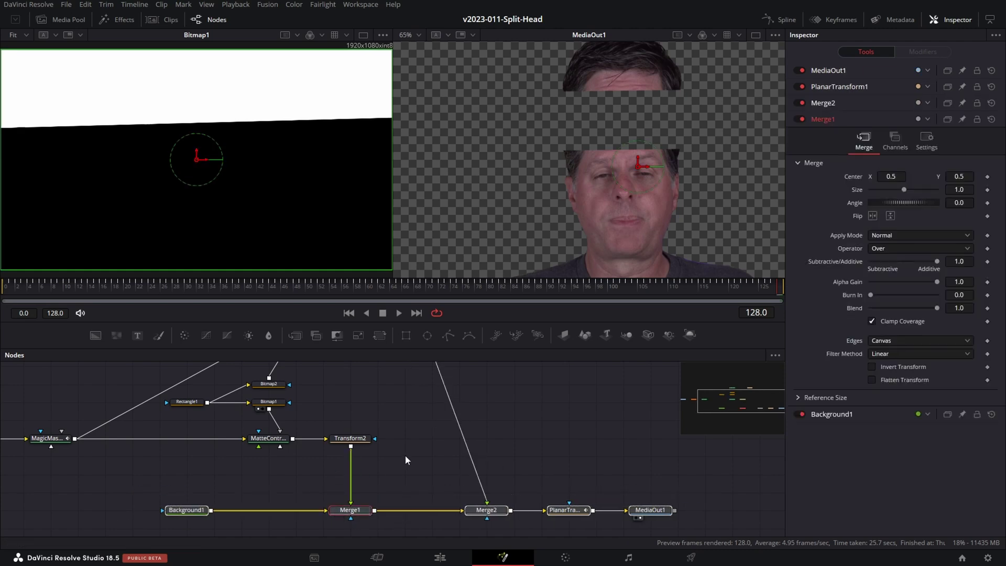
pyautogui.moveTo(528, 409); pyautogui.dragTo(510, 350)
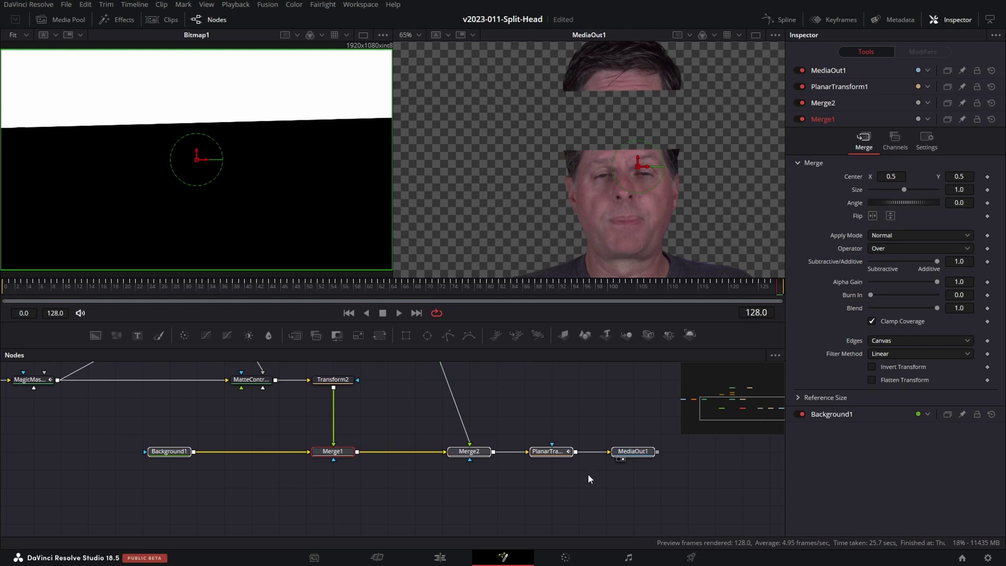
pyautogui.moveTo(474, 454); pyautogui.dragTo(502, 453)
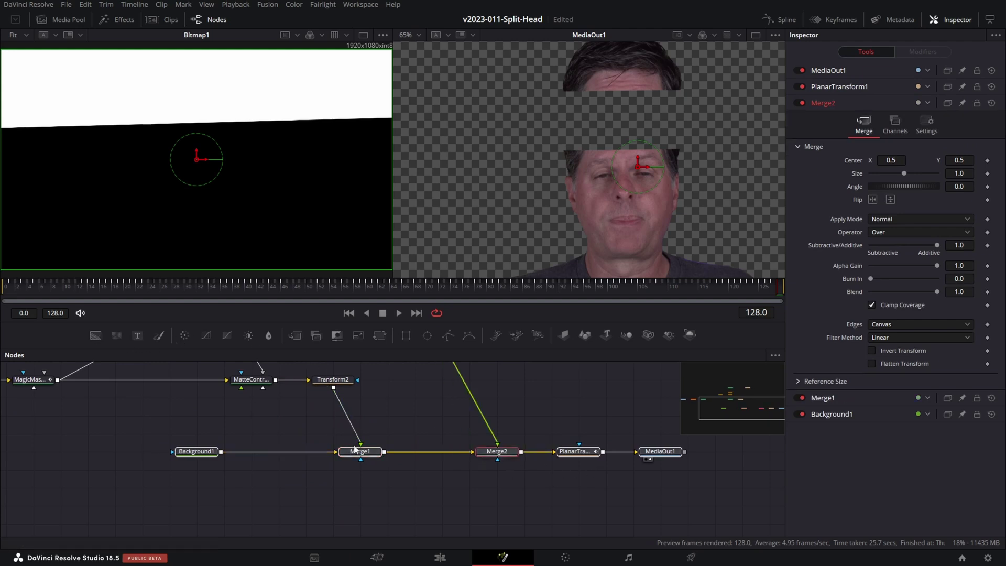
pyautogui.moveTo(358, 451); pyautogui.dragTo(414, 451)
pyautogui.click(297, 336)
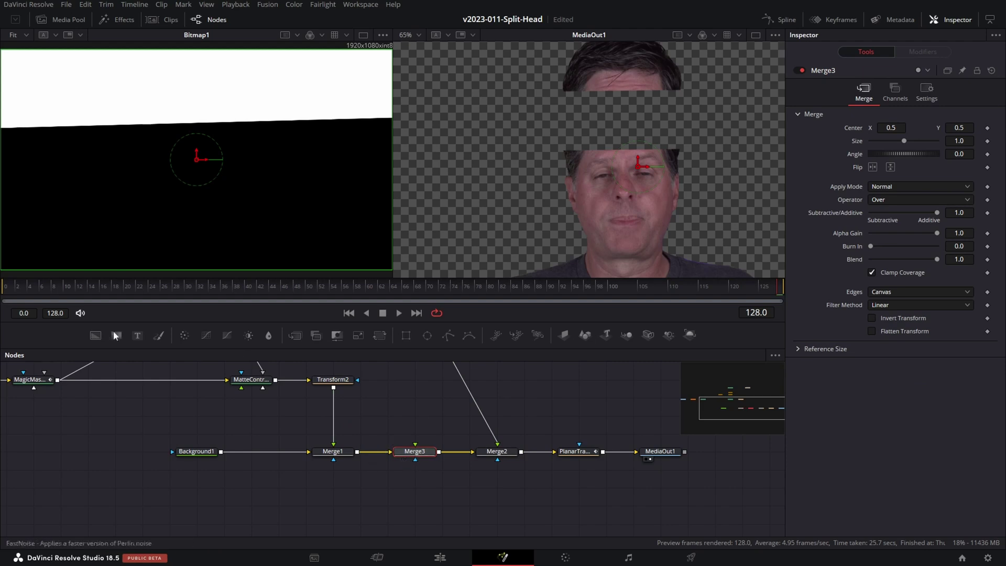
# Add a Background node below Merge3 and set its color to green #54d100
pyautogui.moveTo(95, 335); pyautogui.dragTo(413, 494)
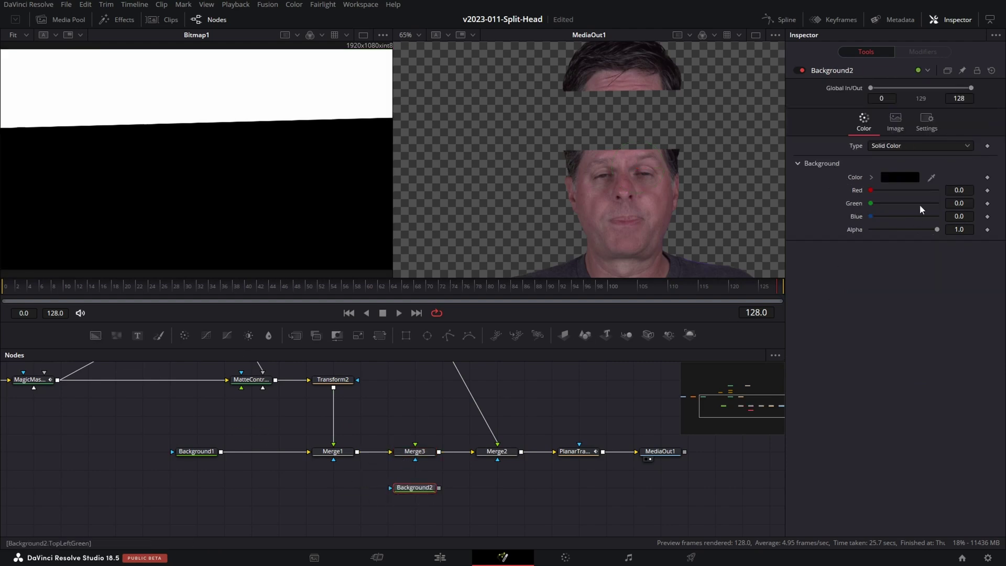
pyautogui.click(901, 177)
pyautogui.click(580, 191)
pyautogui.click(627, 209)
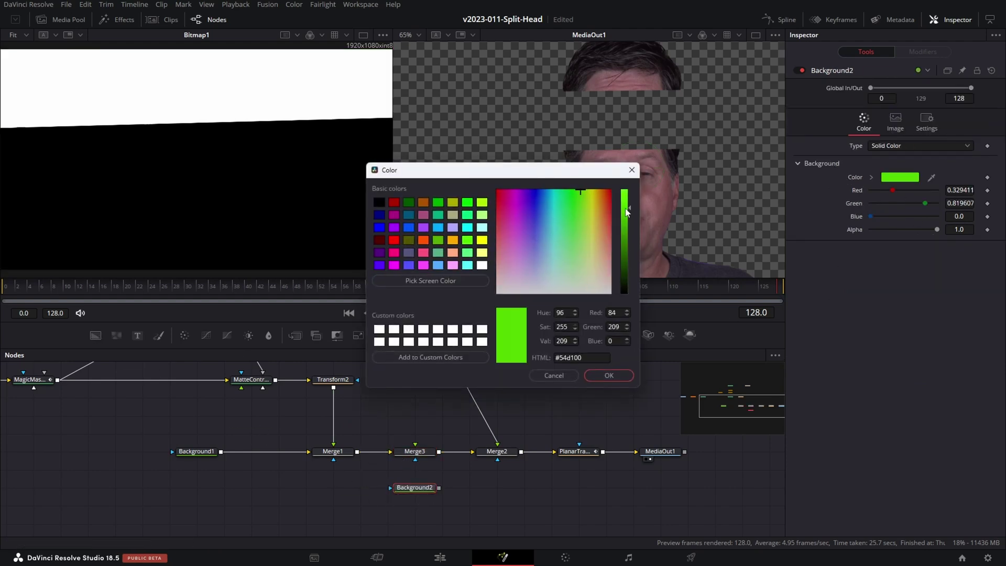
pyautogui.click(608, 375)
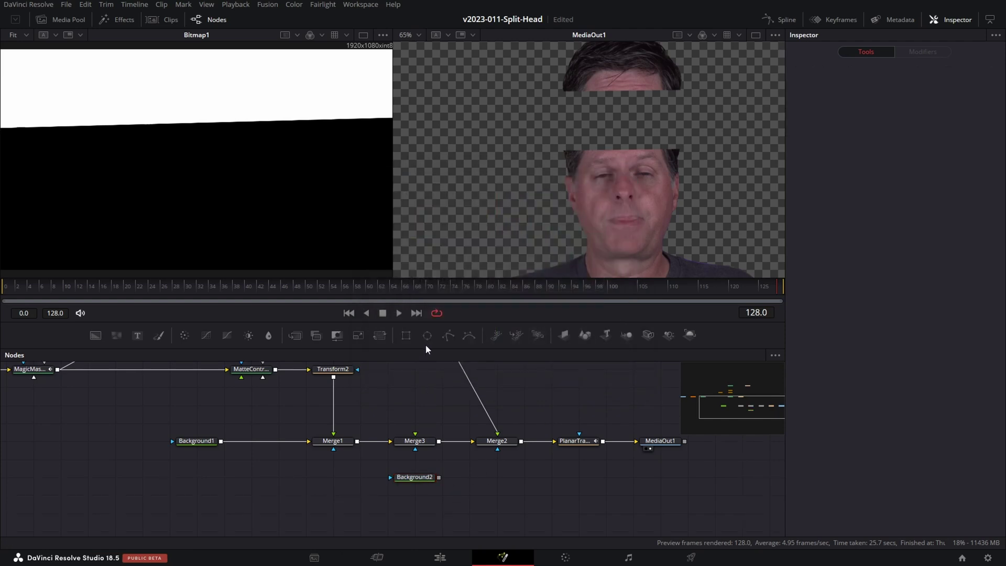
# Mask the green background, merged through Merge3, with an ellipse about 0.167 wide and 0.037 high, angled 1.4, covering the cut on the lower head
pyautogui.moveTo(425, 334); pyautogui.dragTo(423, 443)
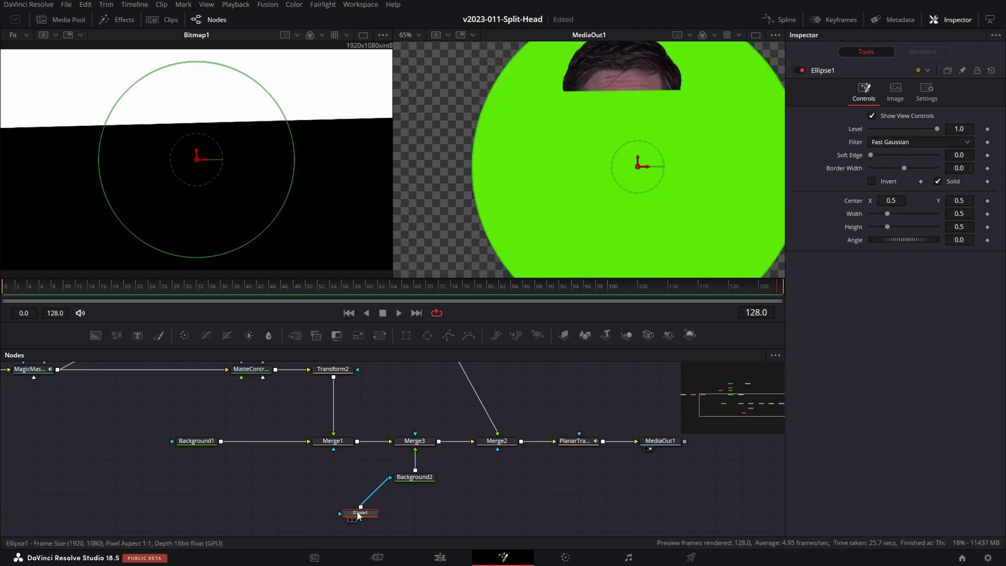
pyautogui.moveTo(359, 516); pyautogui.dragTo(358, 497)
pyautogui.scroll(-2, 640, 164)
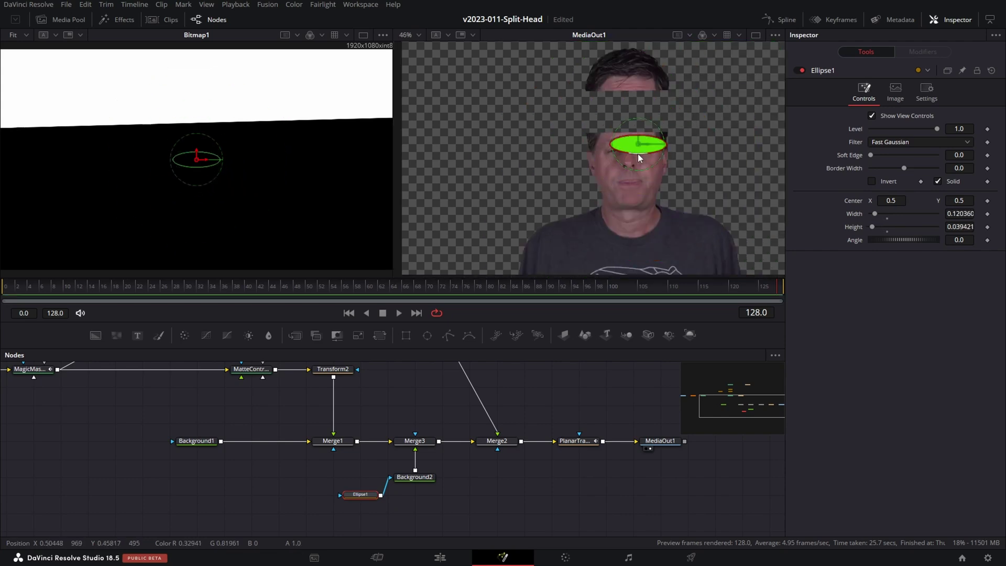
pyautogui.scroll(2, 641, 147)
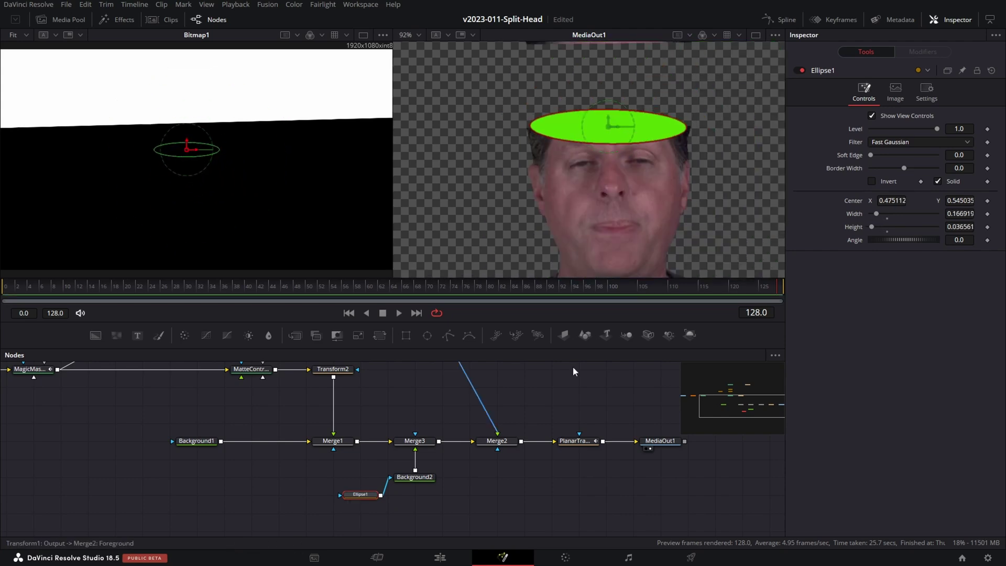
pyautogui.moveTo(917, 238); pyautogui.dragTo(981, 240)
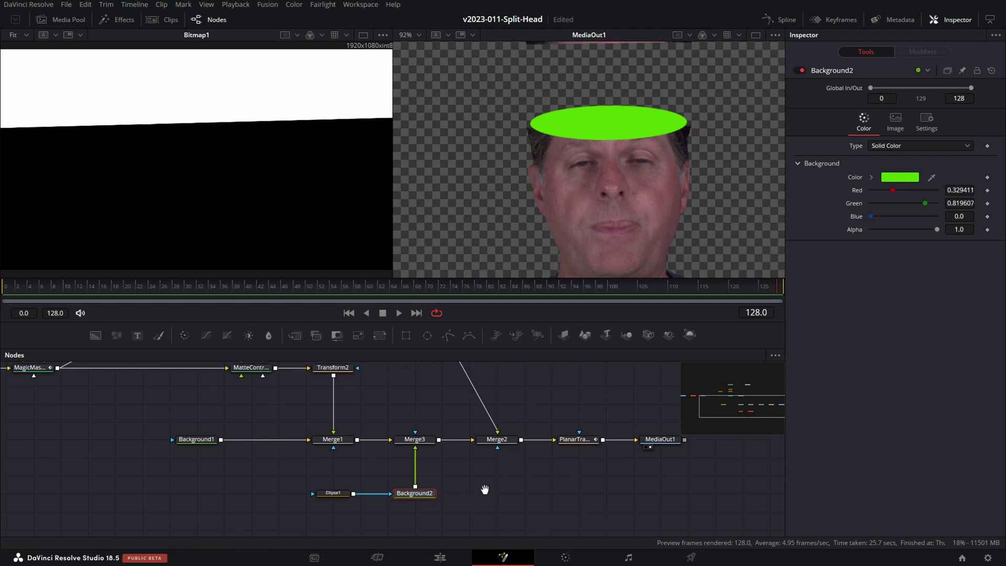
# Move Merge2, PlanarTransform1 and MediaOut1 farther along the row and insert another Merge node right after Merge3
pyautogui.moveTo(409, 401); pyautogui.dragTo(617, 438)
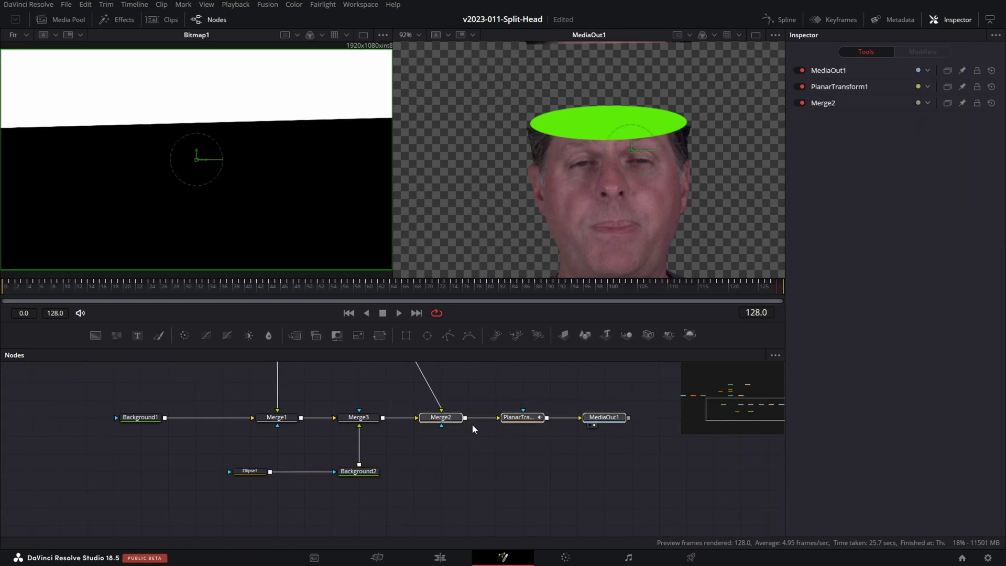
pyautogui.moveTo(464, 423); pyautogui.dragTo(517, 426)
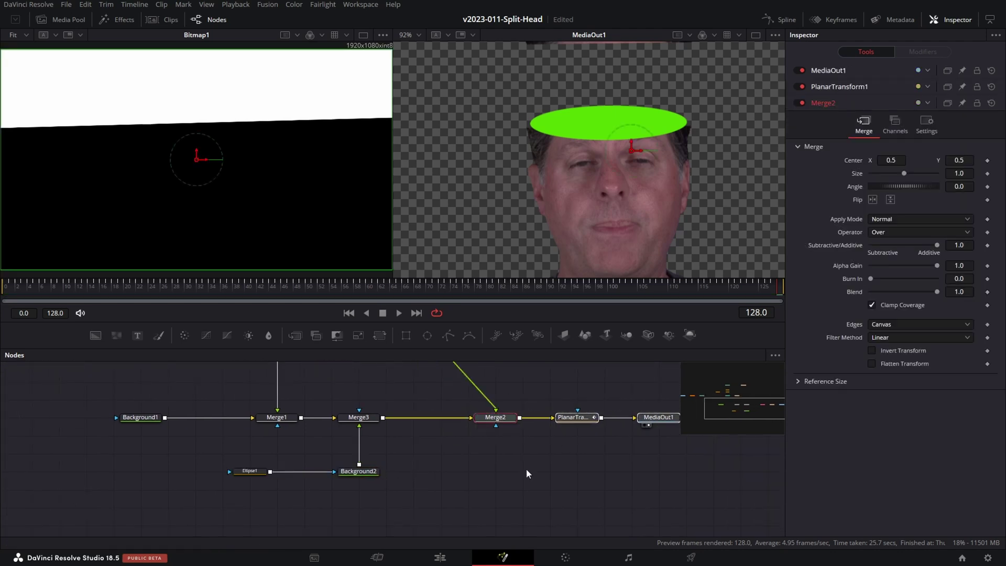
pyautogui.click(374, 420)
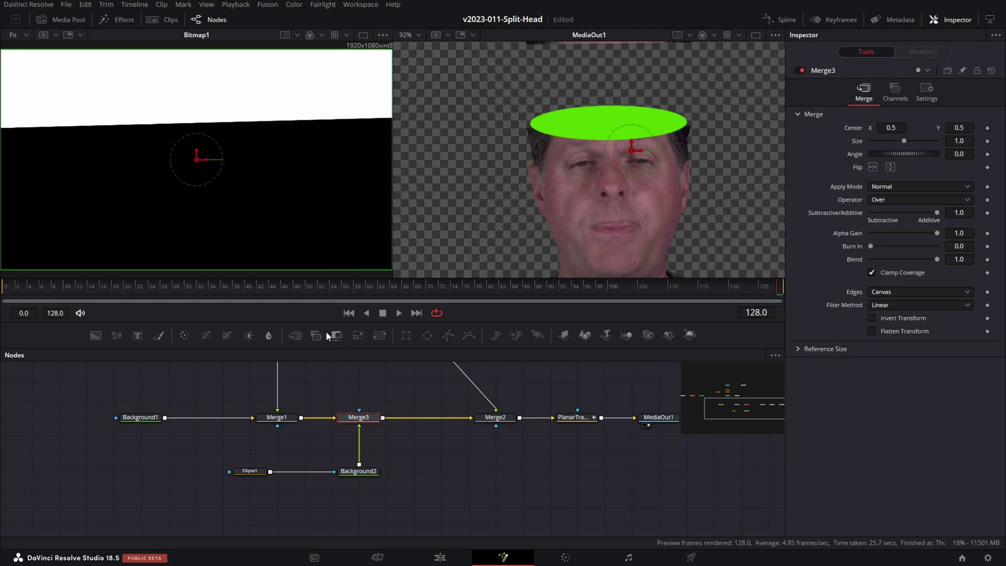
pyautogui.click(295, 335)
pyautogui.moveTo(410, 417); pyautogui.dragTo(432, 419)
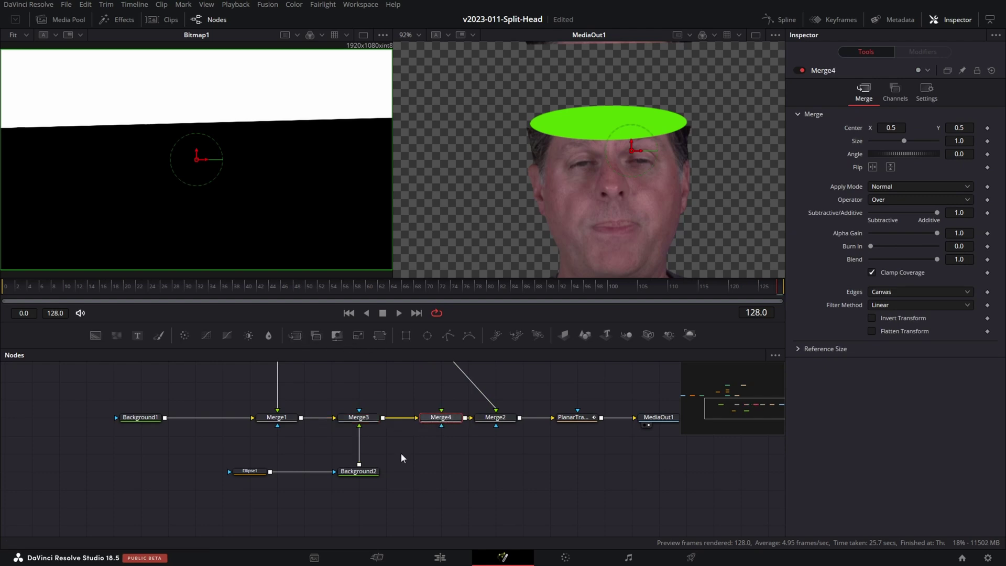
# Place Ellipse1 under Background2, paste an instance of it under Merge4, and add a new Background node between that instance and Merge4
pyautogui.moveTo(259, 474); pyautogui.dragTo(363, 511)
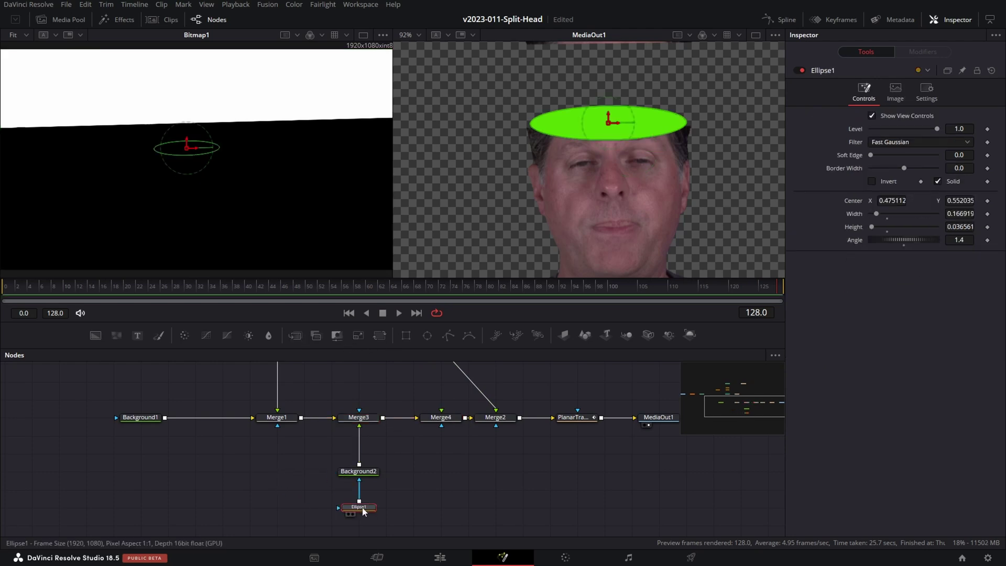
pyautogui.click(448, 476)
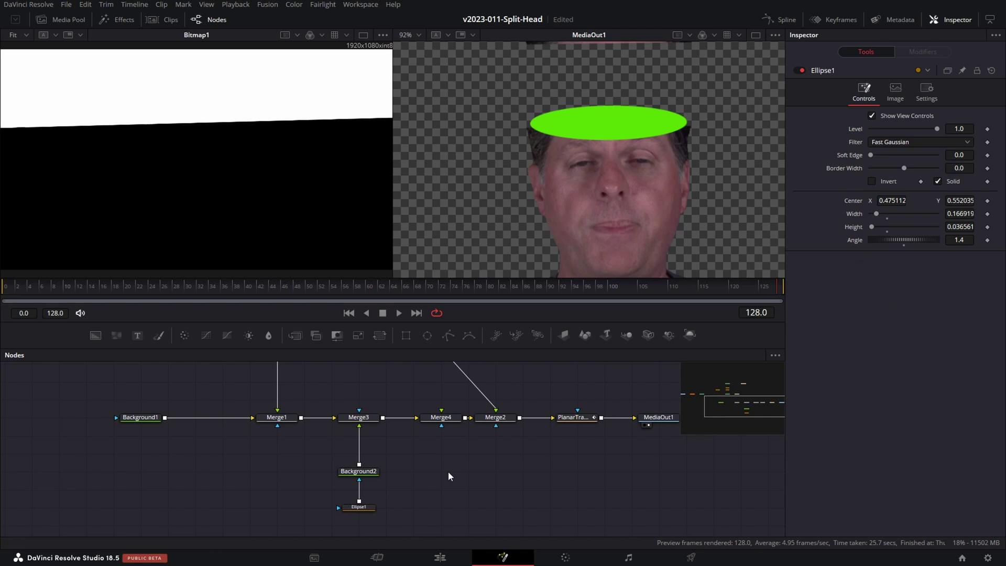
pyautogui.hotkey('ctrl', 'shift', 'v')
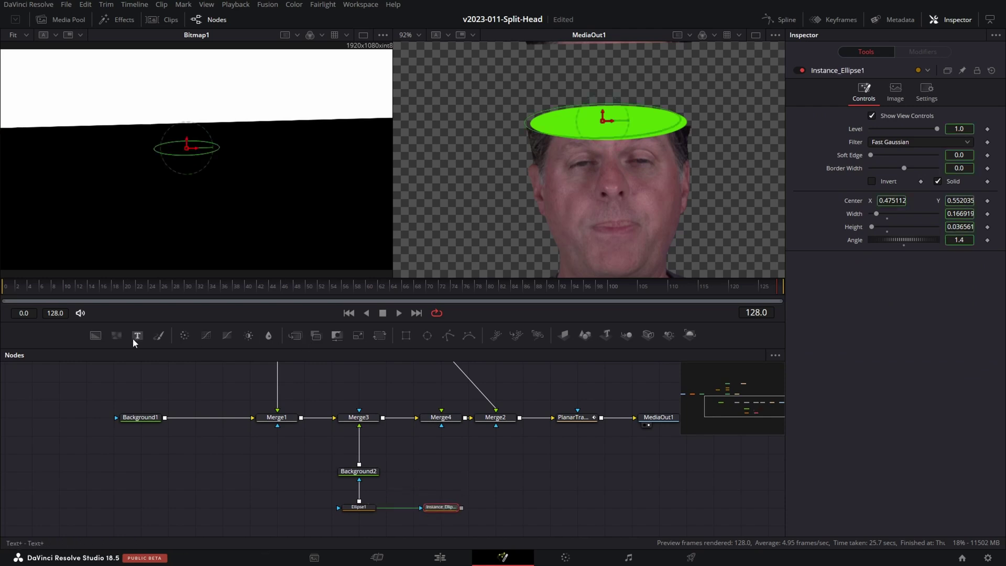
pyautogui.moveTo(98, 338); pyautogui.dragTo(441, 471)
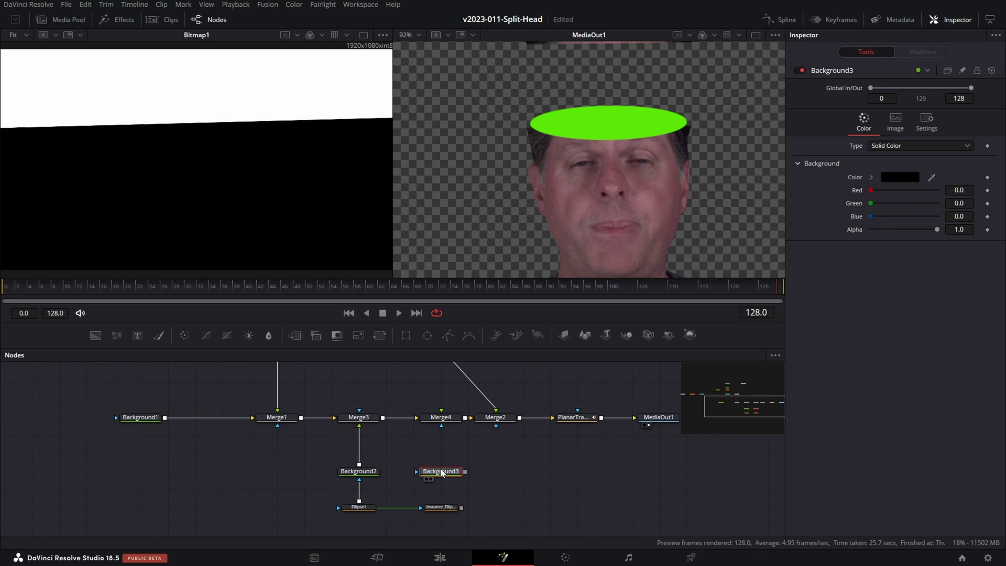
# Deinstance the Solid and Border Width parameters of the instanced ellipse and connect it as the effect mask of Background3
pyautogui.click(456, 508)
pyautogui.rightClick(953, 185)
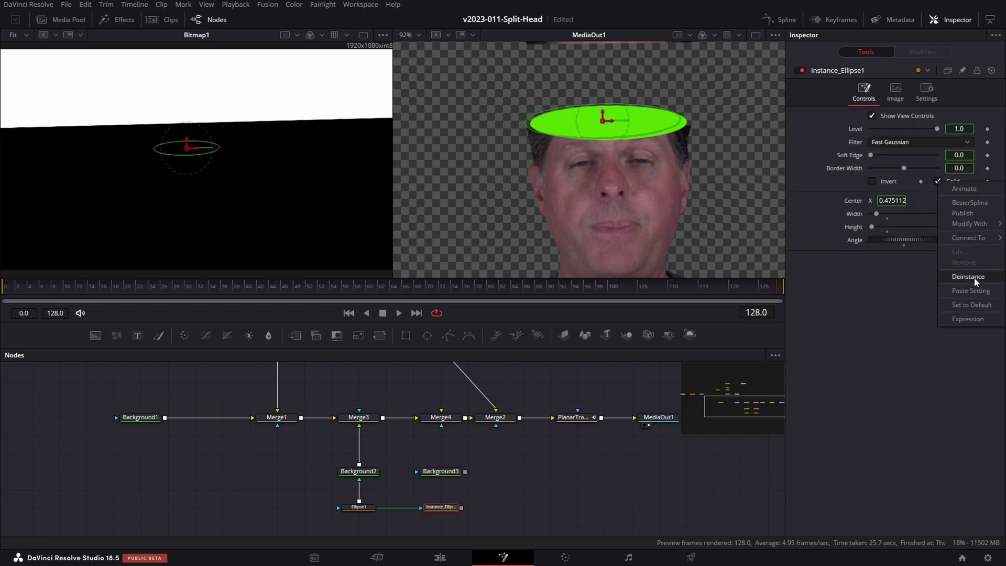
pyautogui.click(973, 278)
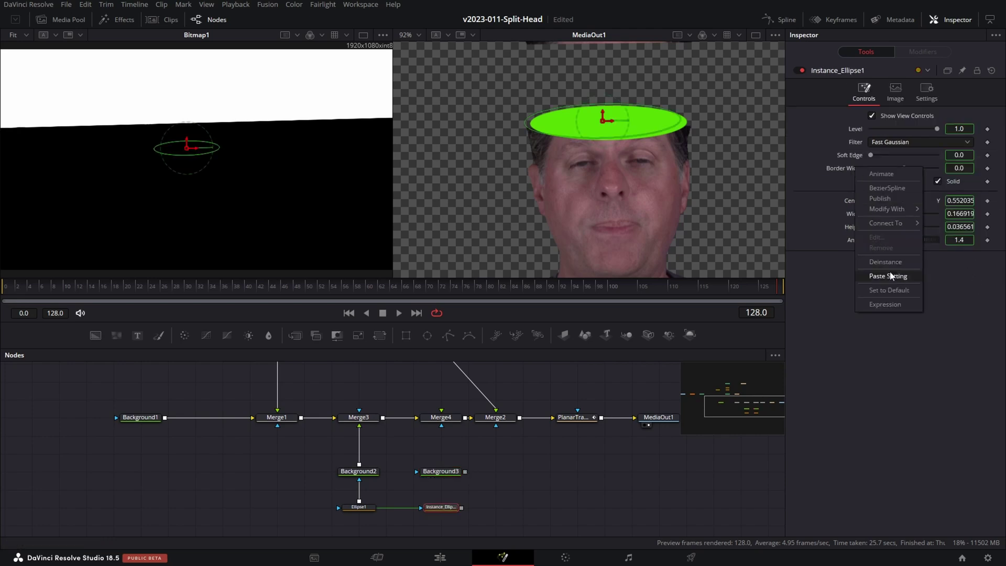
pyautogui.click(892, 261)
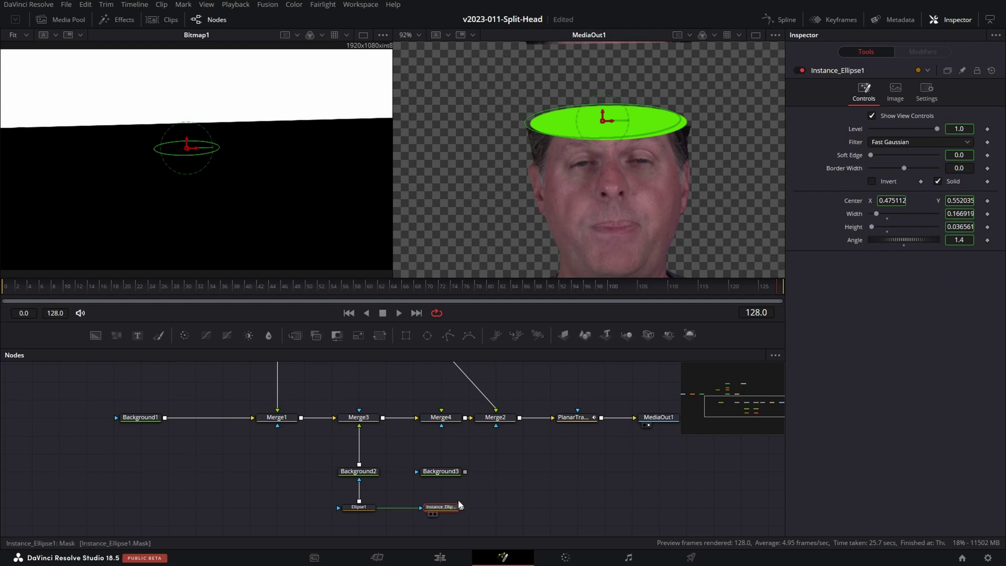
pyautogui.moveTo(460, 507); pyautogui.dragTo(439, 473)
pyautogui.click(438, 473)
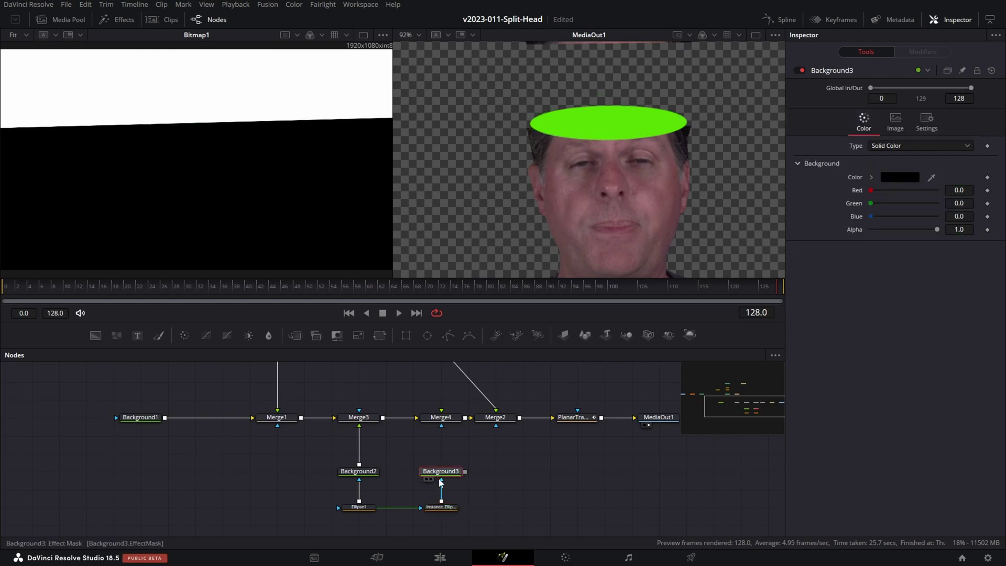
# Turn the instanced ellipse into an outline with Solid off and border width 0.0113, and connect Background3 to Merge4's foreground
pyautogui.press('1')
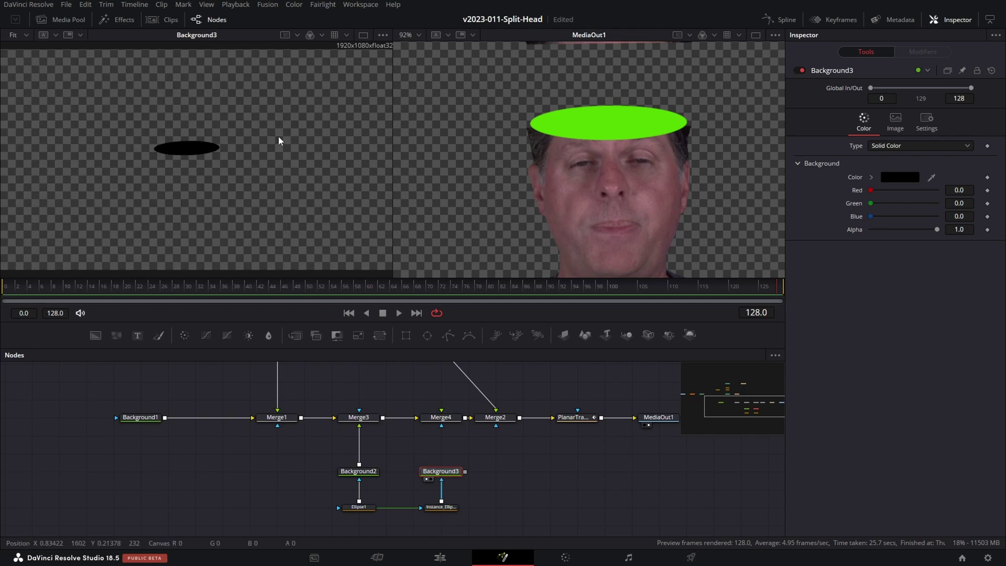
pyautogui.click(450, 507)
pyautogui.moveTo(904, 168)
pyautogui.mouseDown()
pyautogui.moveTo(914, 169)
pyautogui.moveTo(905, 168)
pyautogui.mouseUp()
pyautogui.click(937, 180)
pyautogui.scroll(3, 237, 181)
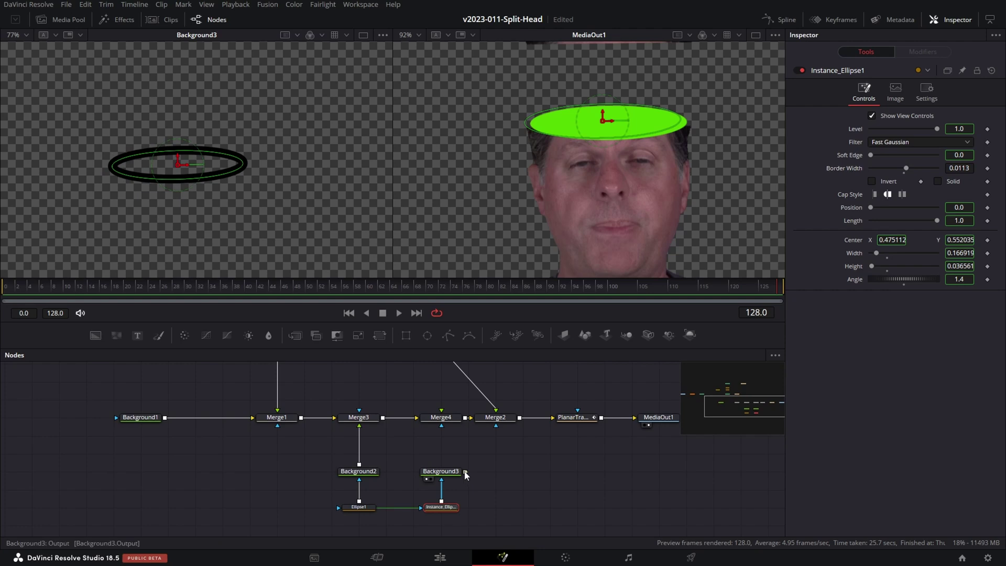
pyautogui.moveTo(458, 445); pyautogui.dragTo(442, 417)
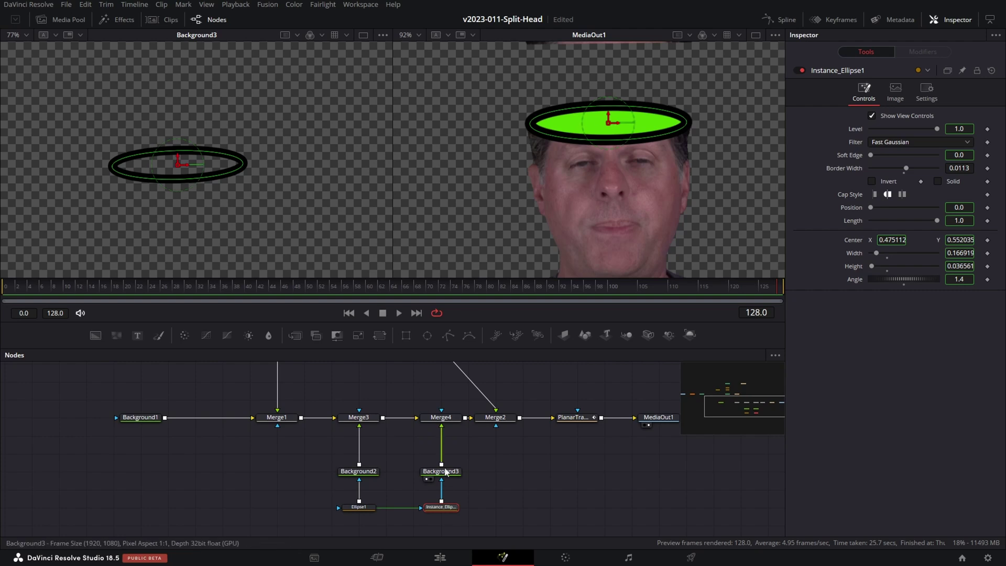
# Thin the instanced ellipse's border width to 0.0047 and sample a skin tone from the face as Background3's color
pyautogui.click(449, 506)
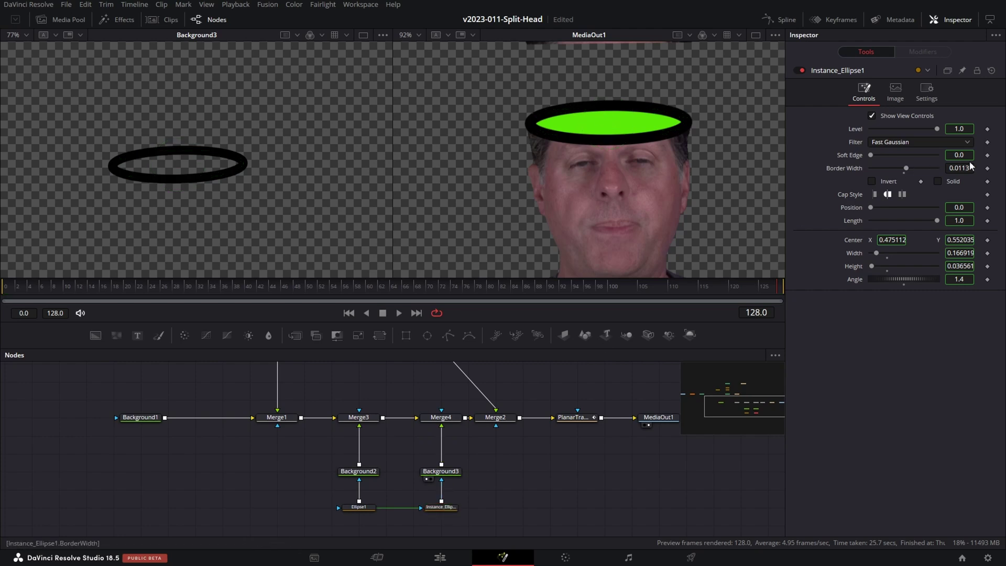
pyautogui.moveTo(967, 167); pyautogui.dragTo(844, 168)
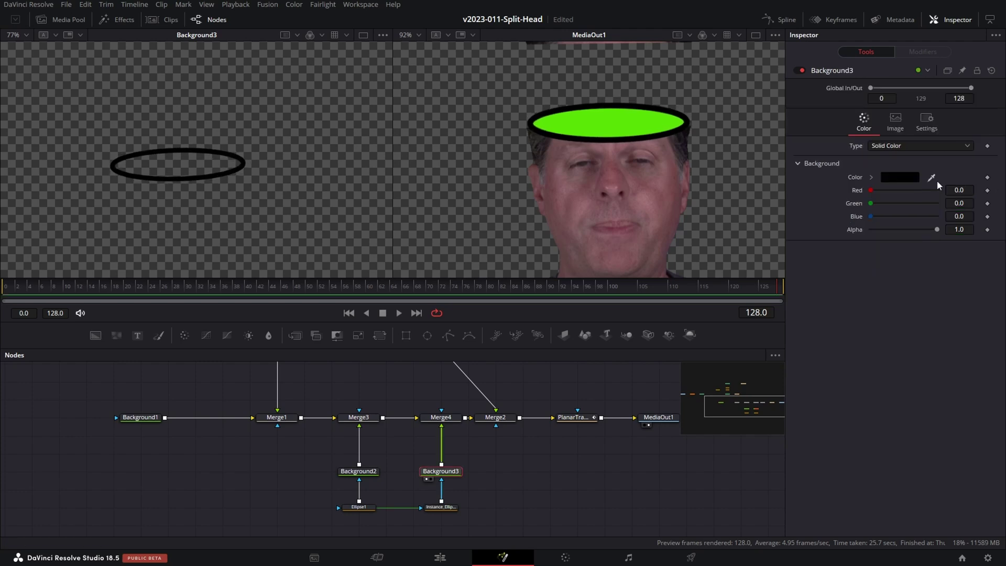
pyautogui.moveTo(931, 178); pyautogui.dragTo(566, 176)
pyautogui.click(441, 506)
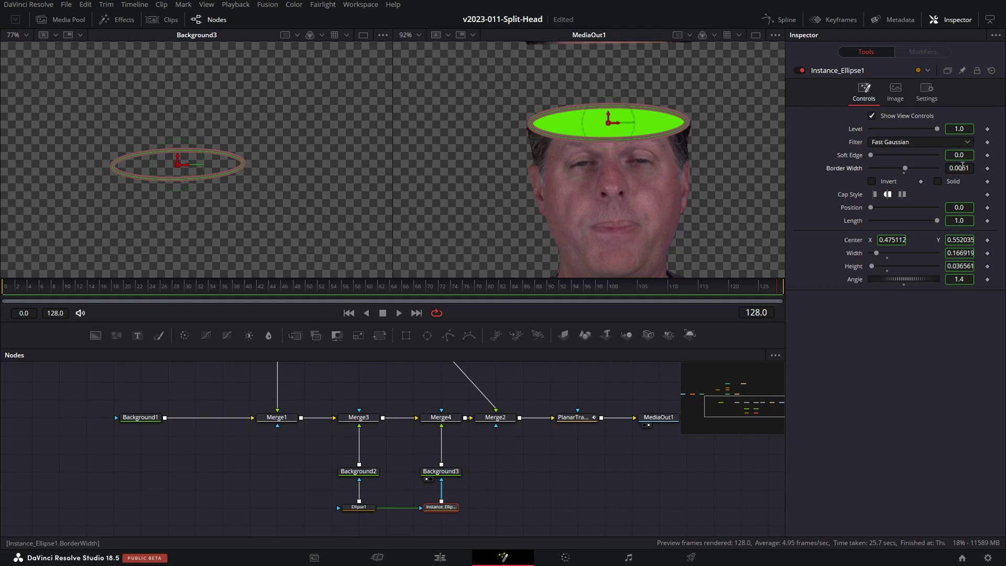
pyautogui.moveTo(960, 166); pyautogui.dragTo(947, 167)
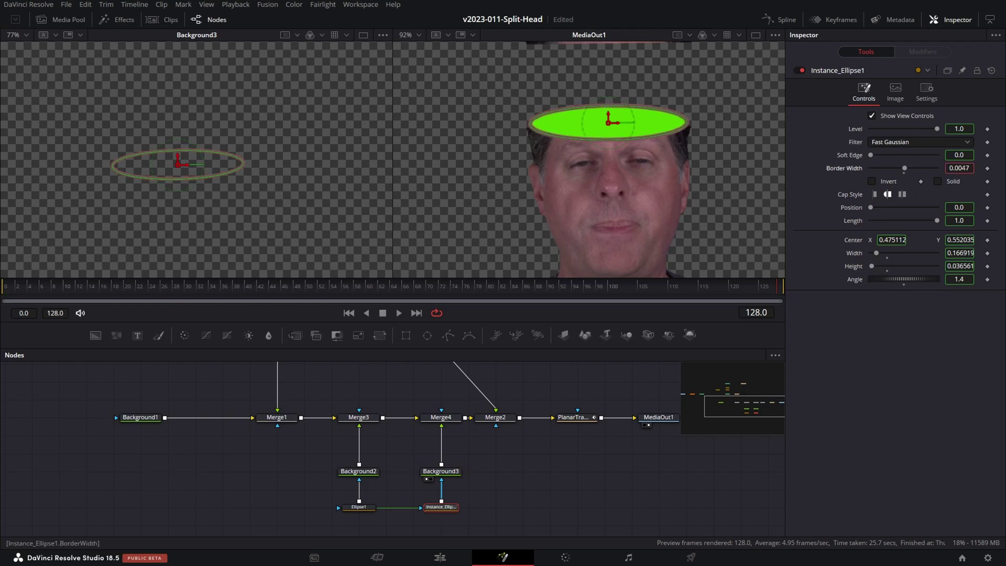
# Shift Merge3 and Merge4, with the backgrounds and ellipses beneath them, closer to Merge1
pyautogui.moveTo(285, 454); pyautogui.dragTo(476, 502)
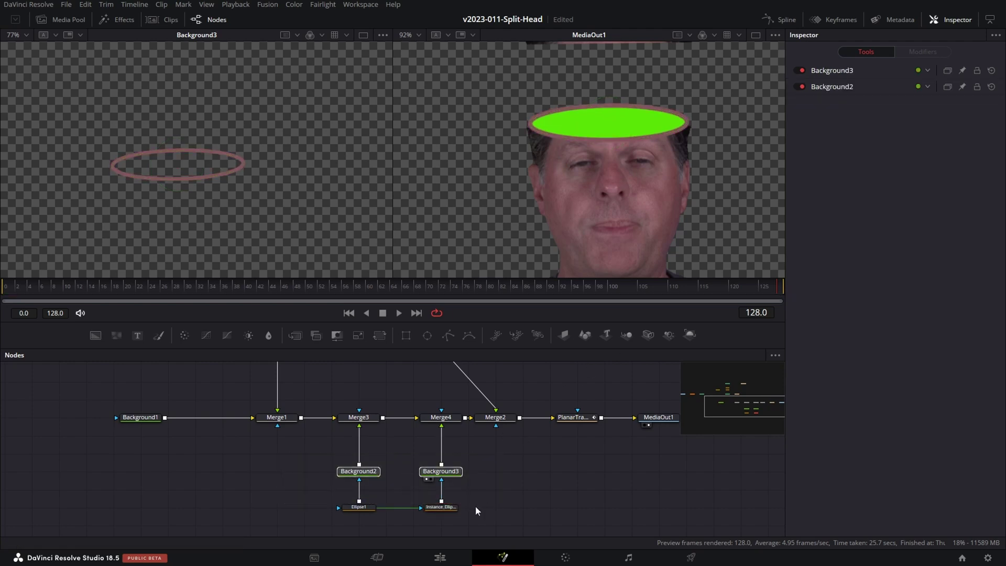
pyautogui.moveTo(290, 453); pyautogui.dragTo(462, 516)
pyautogui.moveTo(443, 507); pyautogui.dragTo(415, 507)
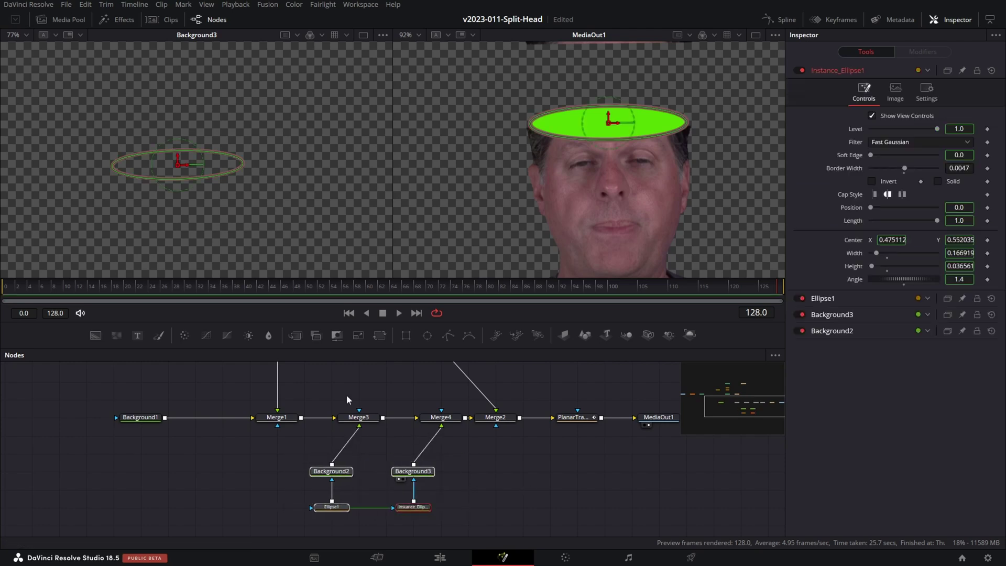
pyautogui.moveTo(348, 400); pyautogui.dragTo(453, 430)
pyautogui.moveTo(446, 419); pyautogui.dragTo(419, 419)
# Add a Drop Shadow after Background3 with strength 0.843, angle 97, distance 0.0094 and blur 0.378
pyautogui.click(422, 473)
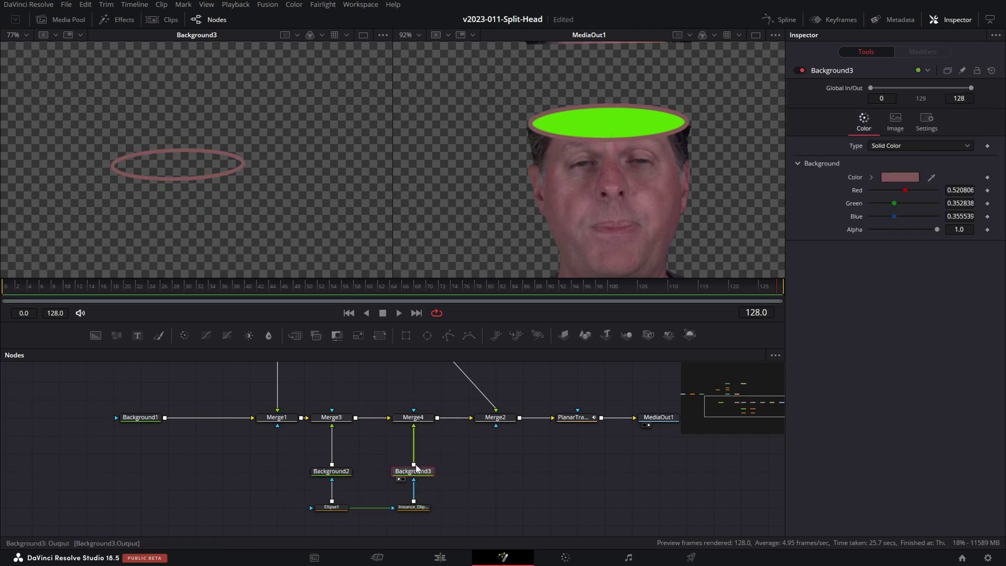
pyautogui.hotkey('shift', 'space')
pyautogui.write('drop')
pyautogui.press('Return')
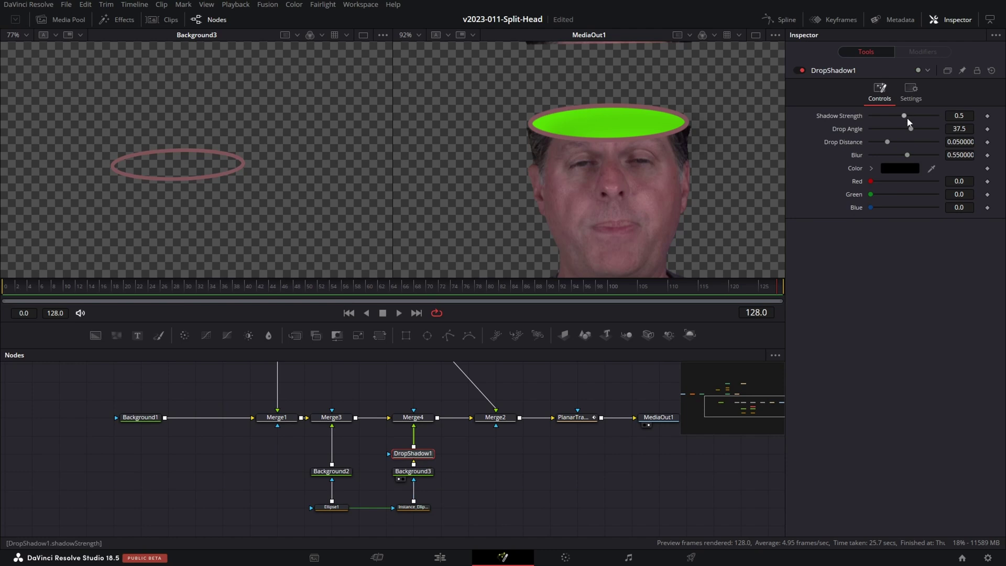
pyautogui.moveTo(903, 115)
pyautogui.mouseDown()
pyautogui.moveTo(889, 152)
pyautogui.moveTo(919, 126)
pyautogui.mouseUp()
pyautogui.moveTo(885, 139)
pyautogui.mouseDown()
pyautogui.moveTo(876, 137)
pyautogui.moveTo(901, 151)
pyautogui.moveTo(875, 139)
pyautogui.moveTo(891, 155)
pyautogui.mouseUp()
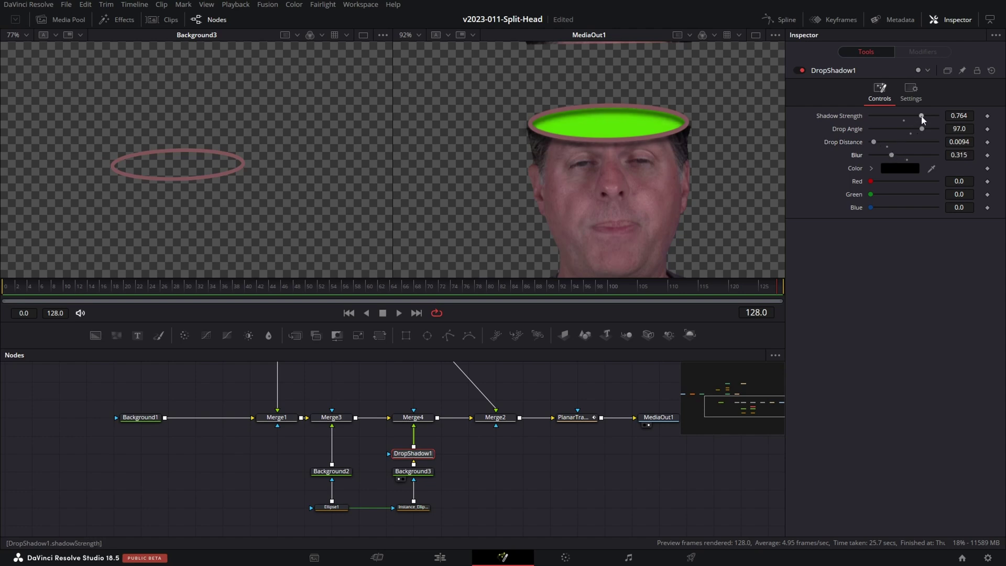
pyautogui.moveTo(921, 116); pyautogui.dragTo(926, 116)
pyautogui.moveTo(891, 155); pyautogui.dragTo(895, 155)
# Compare the rim with DropShadow1 off and on, and connect Ellipse1 as the shadow's effect mask
pyautogui.scroll(6, 665, 126)
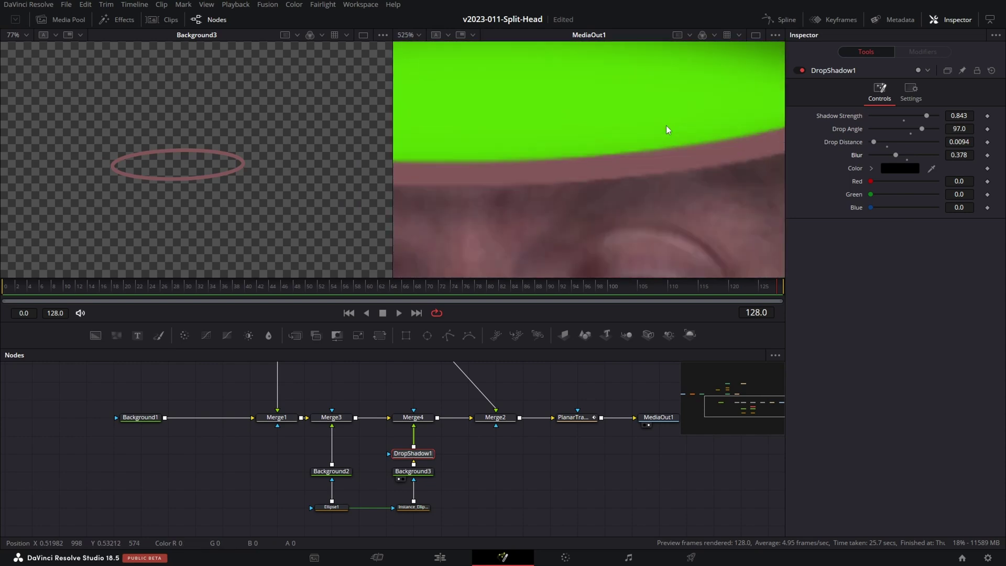
pyautogui.click(799, 70)
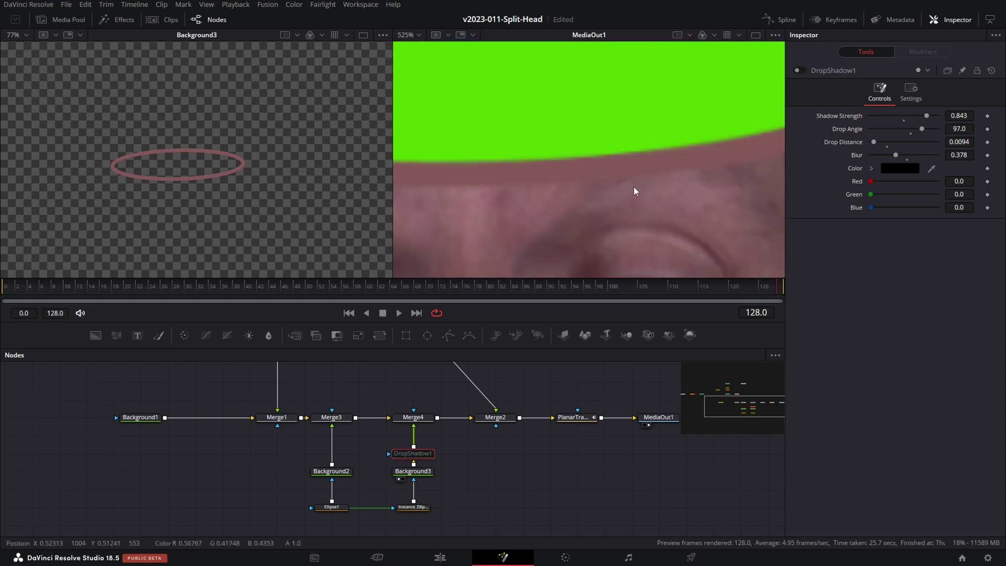
pyautogui.click(797, 70)
pyautogui.scroll(-5, 695, 164)
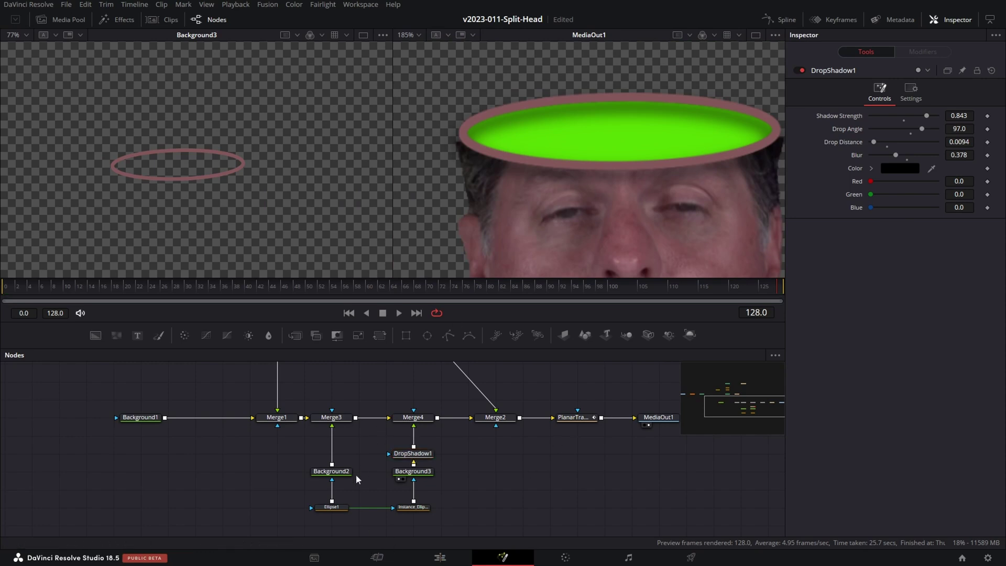
pyautogui.moveTo(334, 499); pyautogui.dragTo(390, 455)
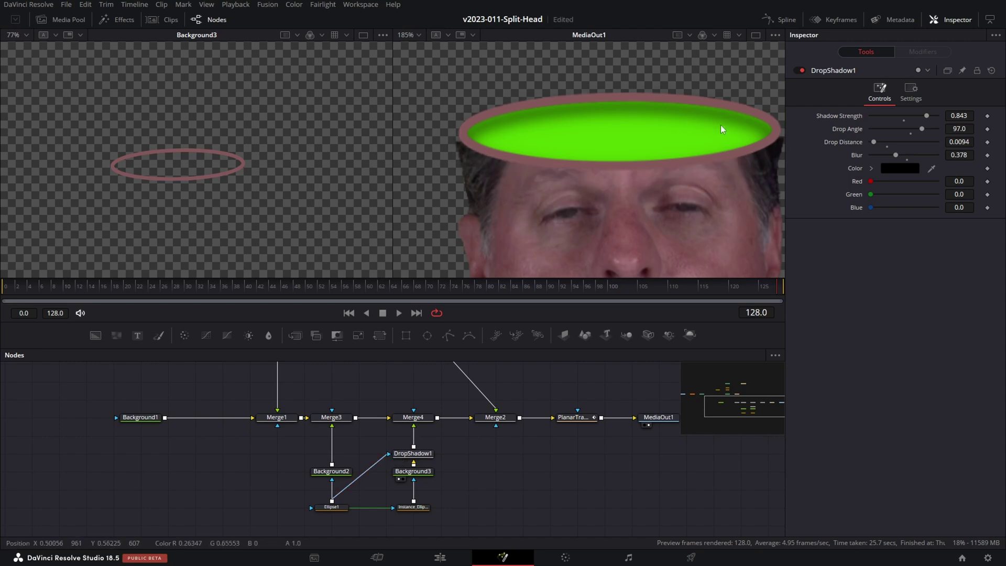
# Flatten Ellipse1 to a height of 0.025 and set its angle to 2.1 to follow the cut
pyautogui.click(331, 506)
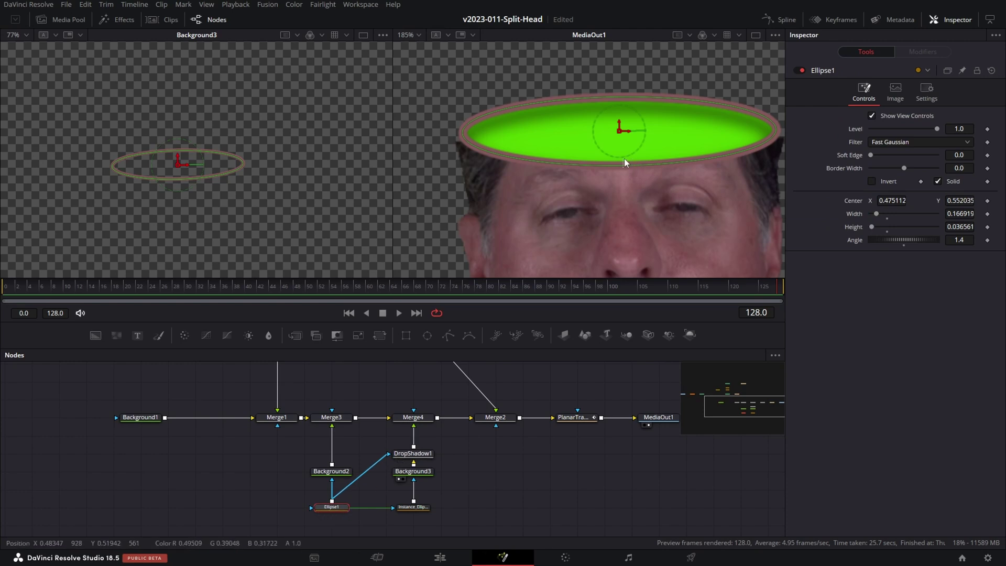
pyautogui.moveTo(958, 226); pyautogui.dragTo(946, 226)
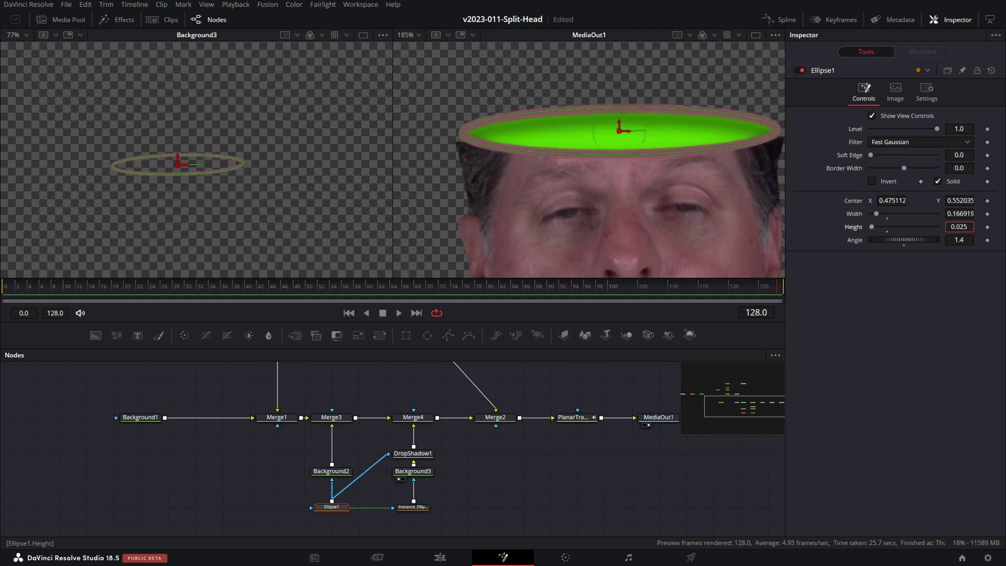
pyautogui.scroll(-3, 626, 137)
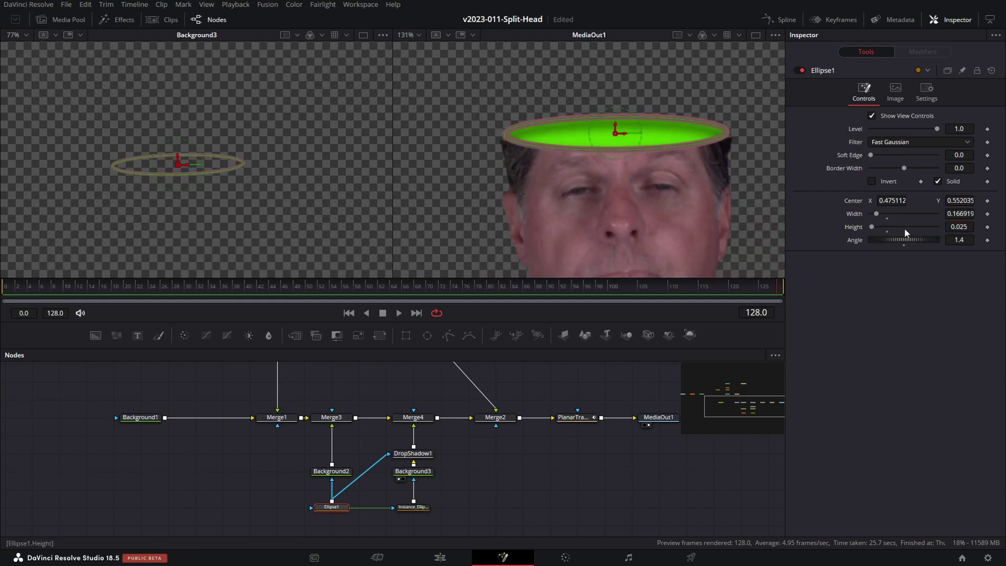
pyautogui.moveTo(954, 240); pyautogui.dragTo(932, 239)
pyautogui.scroll(3, 633, 145)
pyautogui.moveTo(647, 181); pyautogui.dragTo(710, 195)
pyautogui.moveTo(957, 239); pyautogui.dragTo(985, 239)
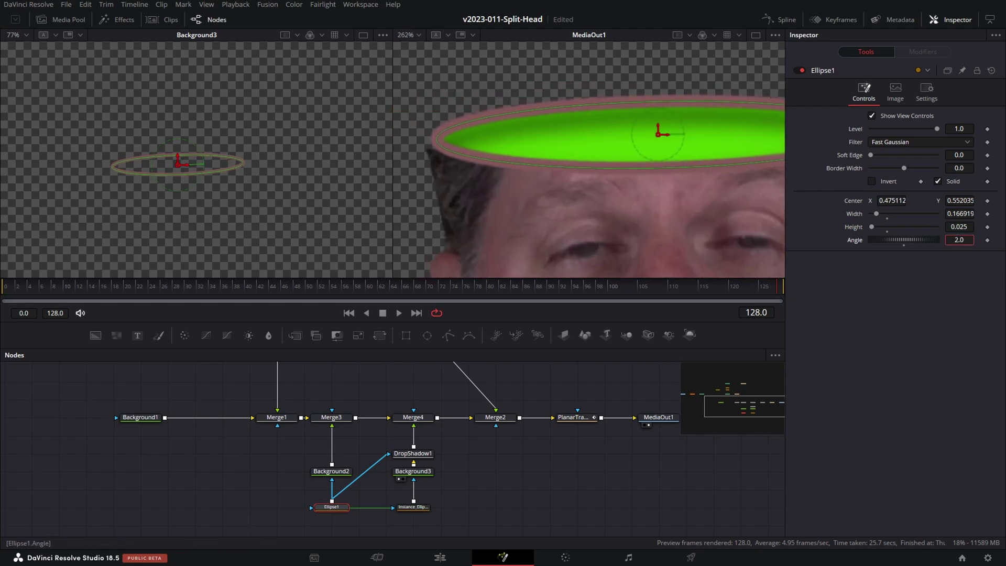
# Set Ellipse1's center to 0.474413, 0.545035 and its width to 0.171619, and check the fit at frame 33
pyautogui.moveTo(896, 200); pyautogui.dragTo(882, 200)
pyautogui.moveTo(745, 195); pyautogui.dragTo(600, 156)
pyautogui.moveTo(965, 200)
pyautogui.mouseDown()
pyautogui.moveTo(930, 206)
pyautogui.moveTo(968, 214)
pyautogui.moveTo(957, 214)
pyautogui.mouseUp()
pyautogui.moveTo(545, 162); pyautogui.dragTo(686, 165)
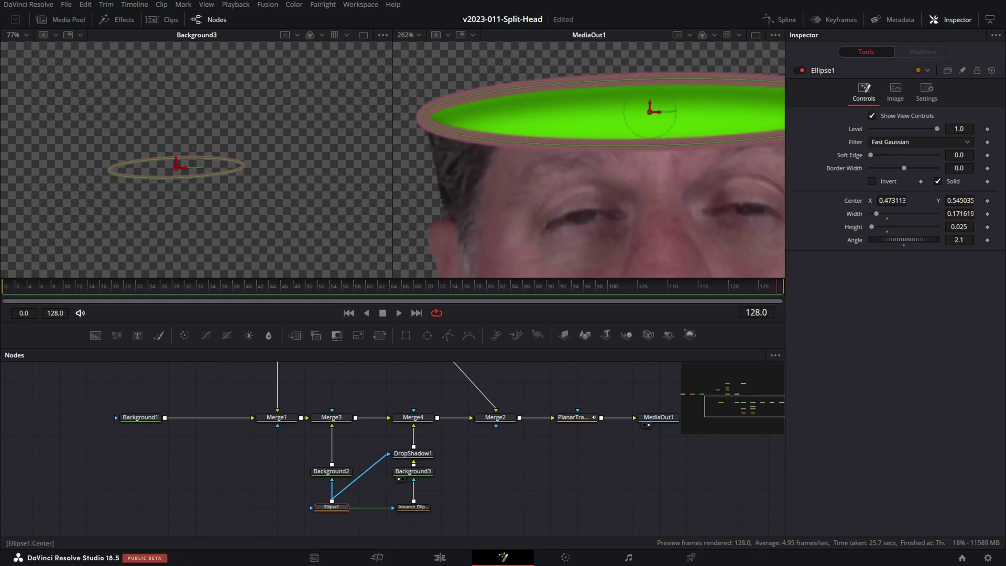
pyautogui.moveTo(658, 109); pyautogui.dragTo(661, 109)
pyautogui.scroll(-3, 690, 184)
pyautogui.scroll(-2, 594, 210)
pyautogui.moveTo(263, 288); pyautogui.dragTo(202, 297)
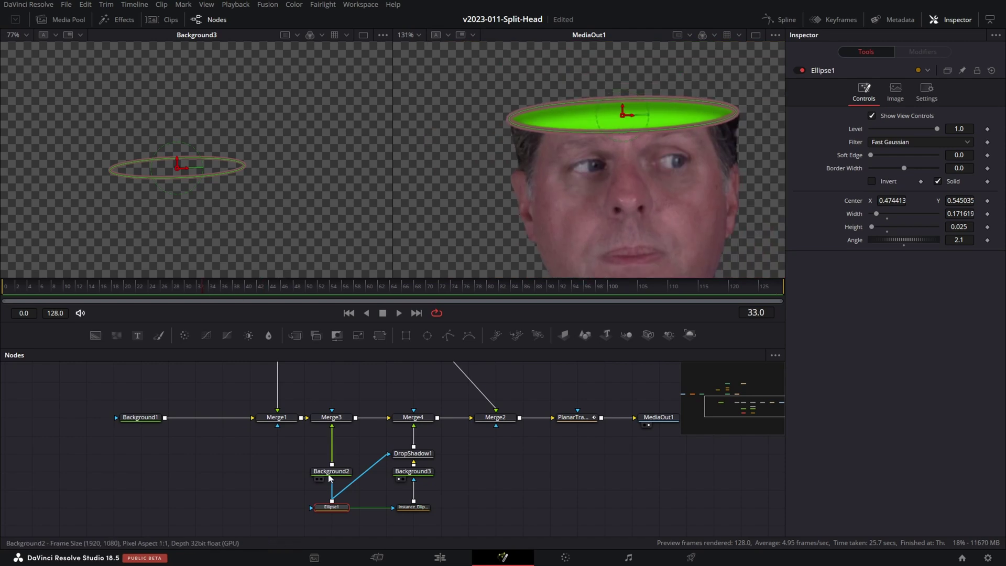
# Change Background2's color to a neutral light gray, about 0.667 in red, green and blue
pyautogui.click(330, 474)
pyautogui.click(900, 178)
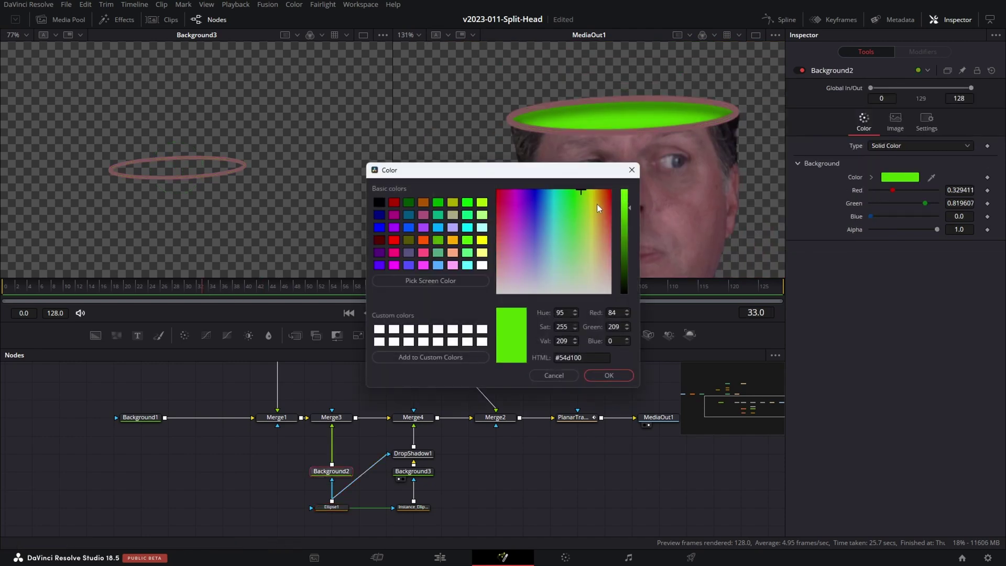
pyautogui.moveTo(597, 204); pyautogui.dragTo(602, 294)
pyautogui.moveTo(623, 272); pyautogui.dragTo(622, 225)
pyautogui.click(607, 374)
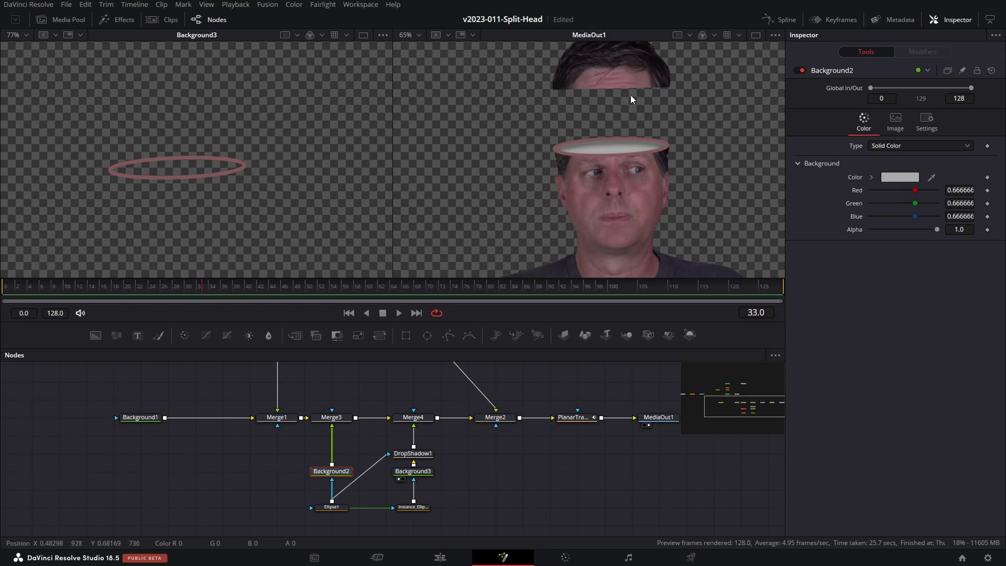
# Reset the Center of Transform1 and Transform2 to 0.5, 0.5
pyautogui.moveTo(666, 88); pyautogui.dragTo(643, 91)
pyautogui.scroll(2, 640, 93)
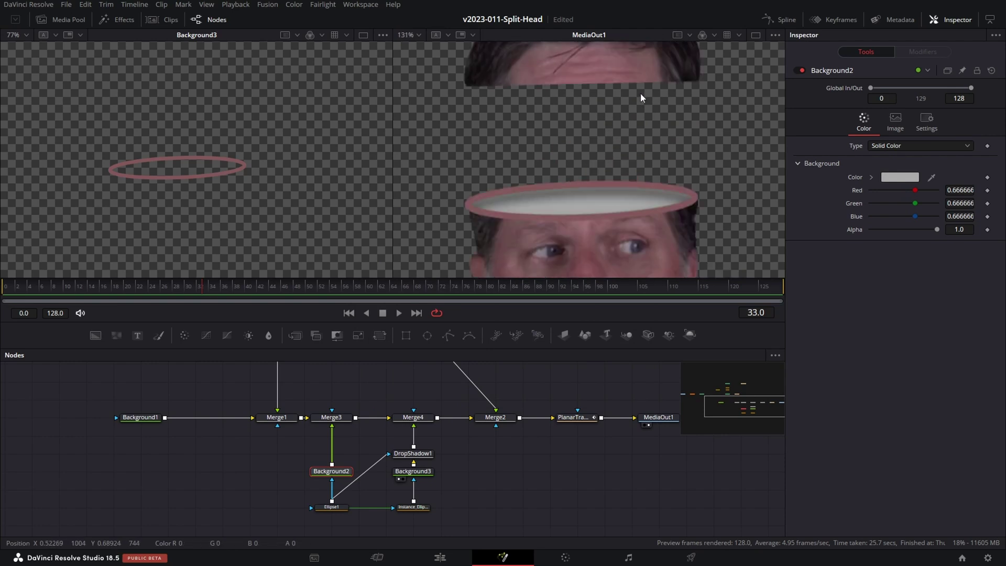
pyautogui.scroll(-2, 639, 93)
pyautogui.moveTo(564, 367); pyautogui.dragTo(575, 515)
pyautogui.click(350, 414)
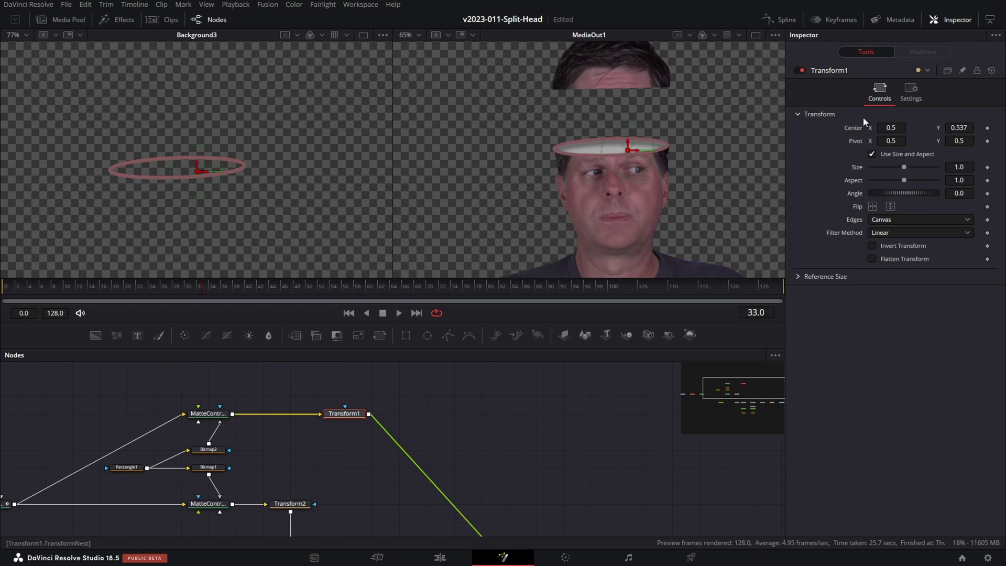
pyautogui.doubleClick(859, 131)
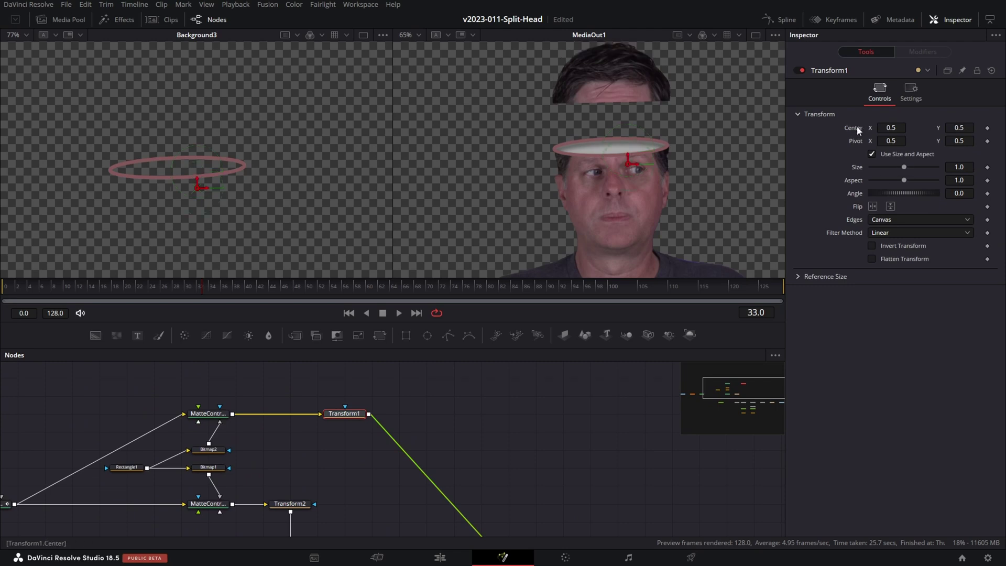
pyautogui.click(290, 503)
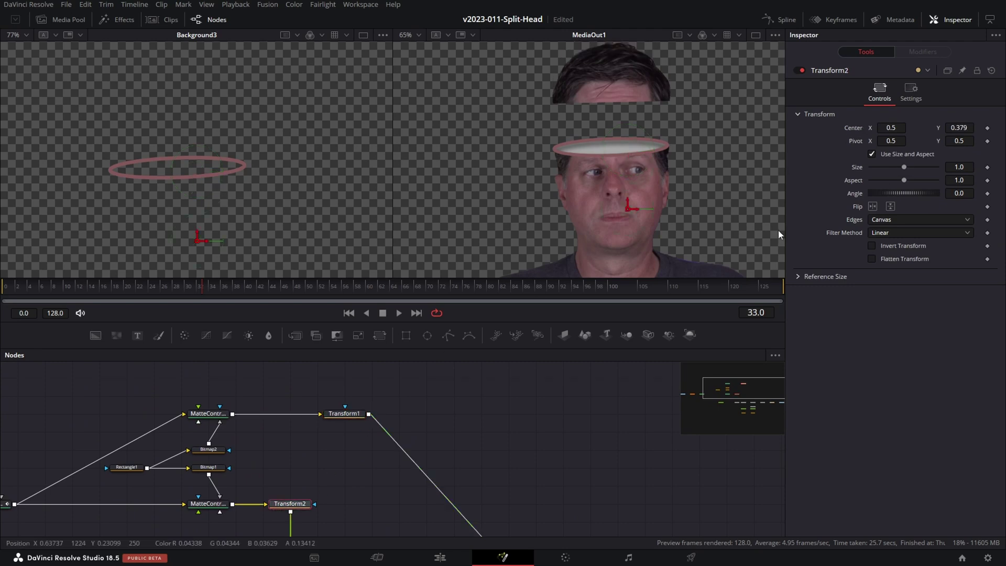
pyautogui.doubleClick(854, 127)
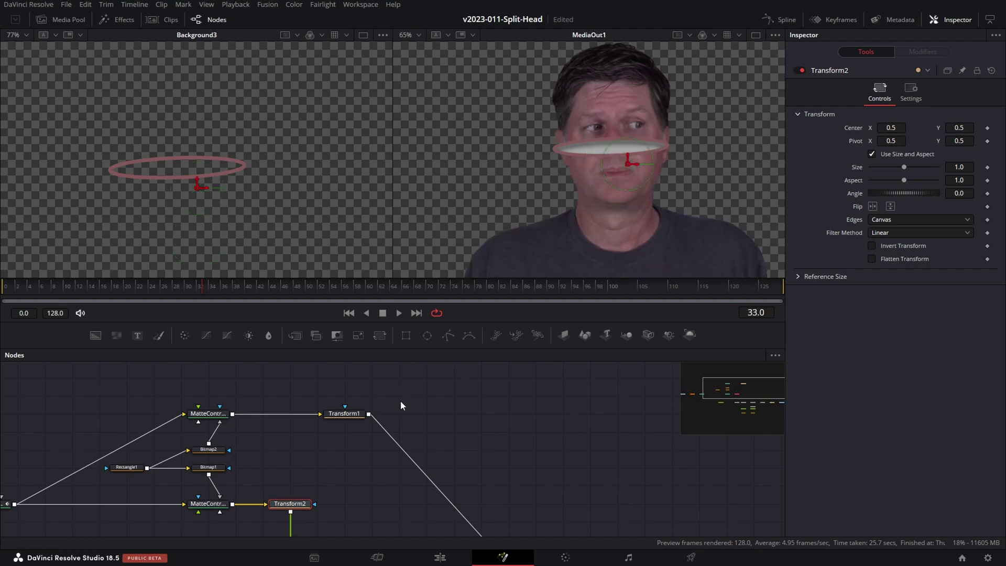
# Raise the upper head part by setting Transform1's Center Y to 0.567
pyautogui.scroll(-8, 335, 472)
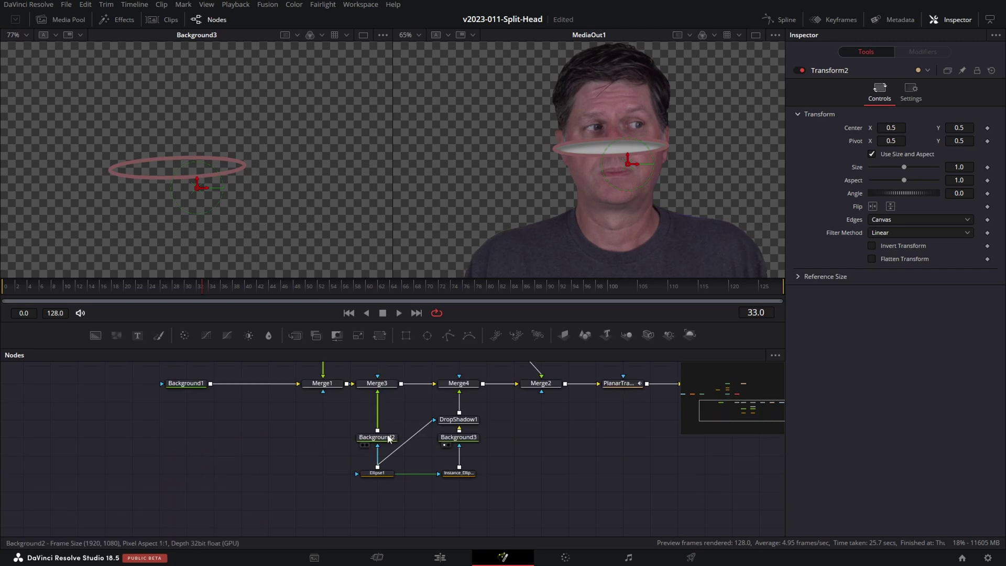
pyautogui.scroll(2, 397, 409)
pyautogui.click(377, 503)
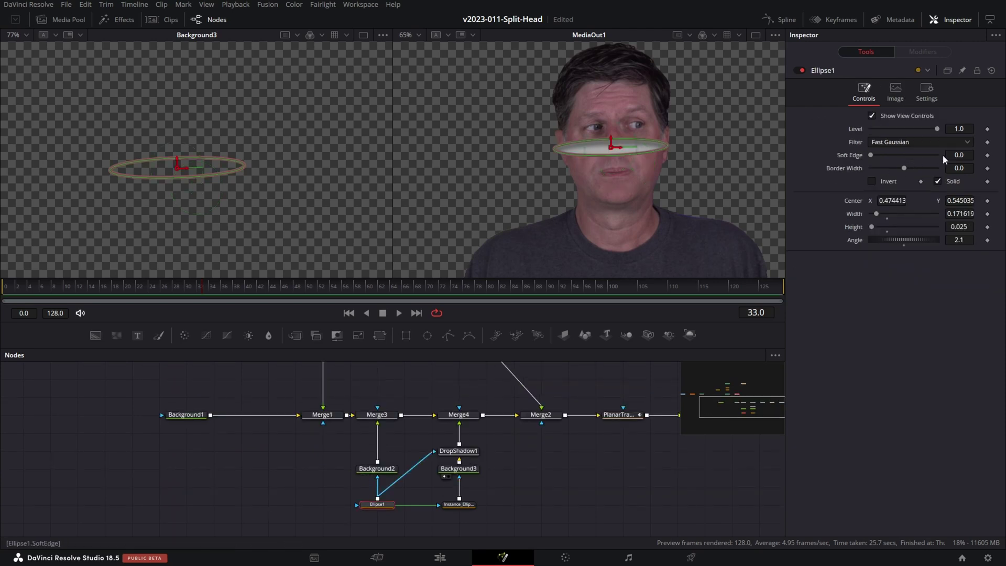
pyautogui.scroll(6, 564, 375)
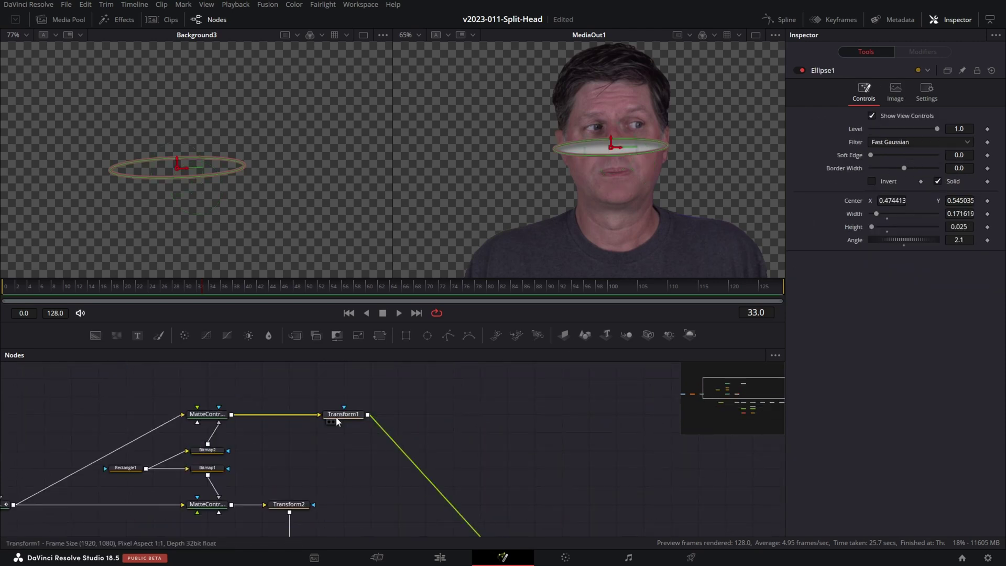
pyautogui.click(343, 413)
pyautogui.moveTo(953, 131); pyautogui.dragTo(988, 131)
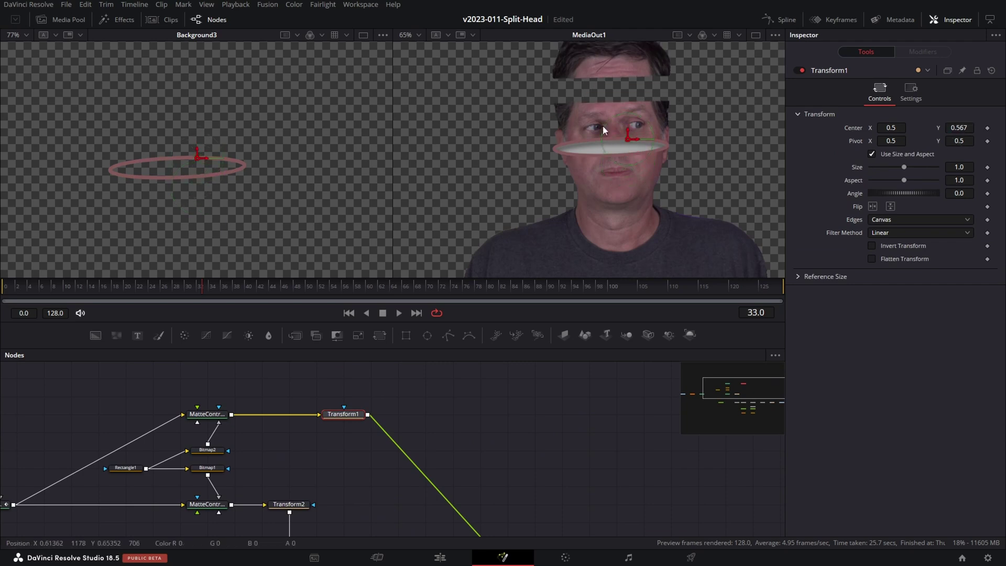
# Raise Ellipse1 to the forehead cut with center 0.474813, 0.664035, and narrow its width to 0.166719
pyautogui.scroll(-7, 400, 452)
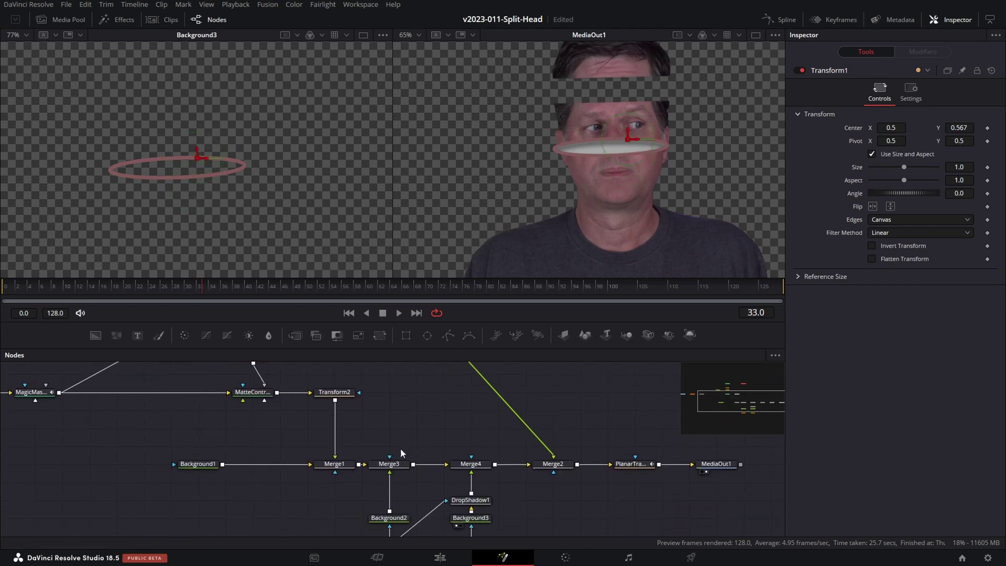
pyautogui.scroll(-3, 406, 461)
pyautogui.click(402, 504)
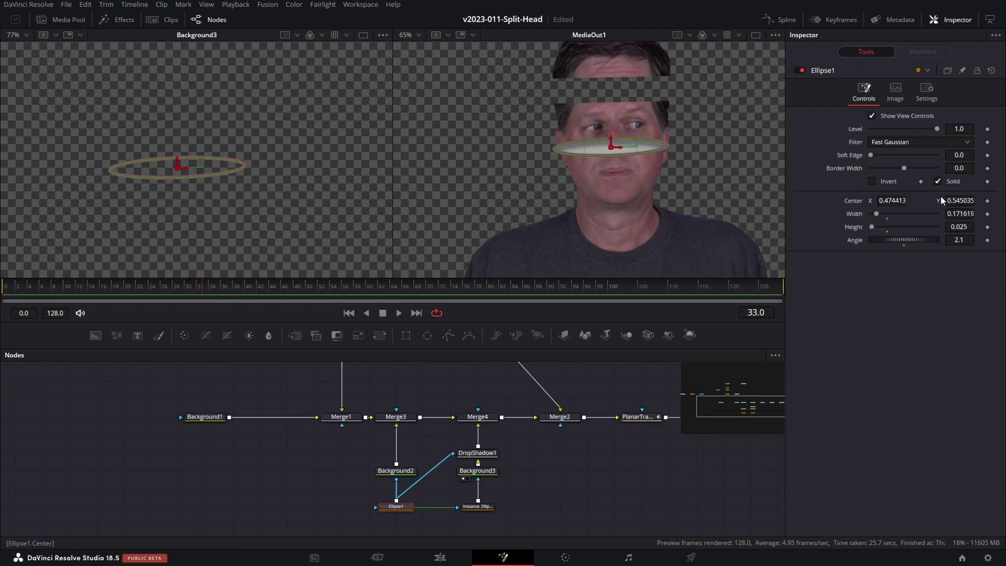
pyautogui.moveTo(947, 201); pyautogui.dragTo(1005, 200)
pyautogui.scroll(3, 674, 109)
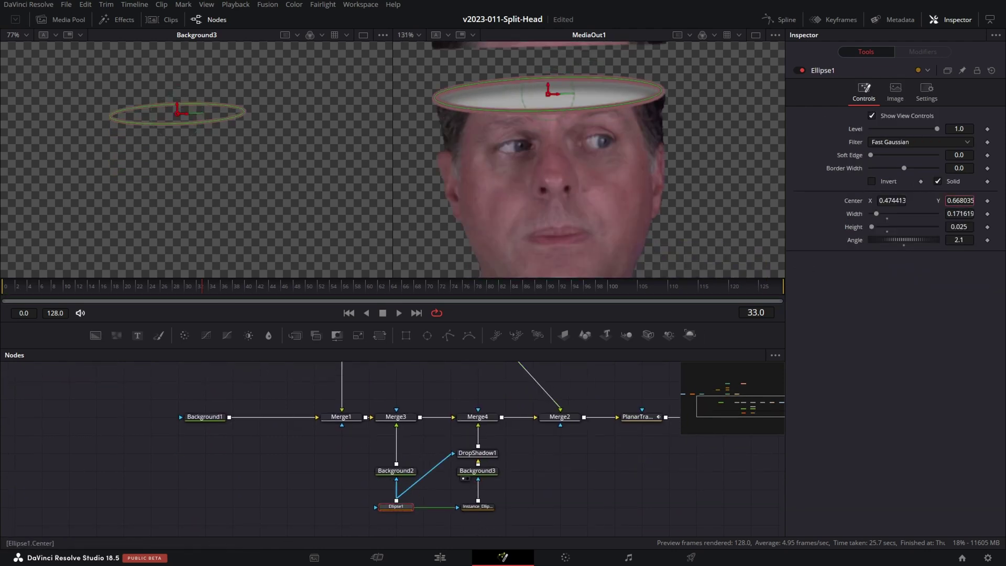
pyautogui.scroll(8, 356, 398)
# Reset Transform1's Center to 0.5, 0.5 and show MediaOut1 in the second viewer
pyautogui.click(351, 379)
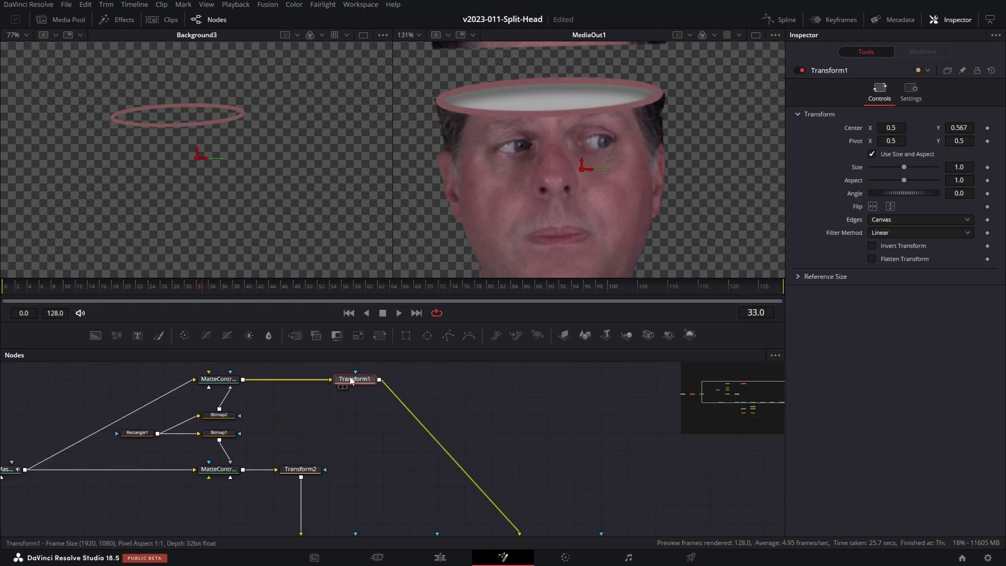
pyautogui.doubleClick(856, 132)
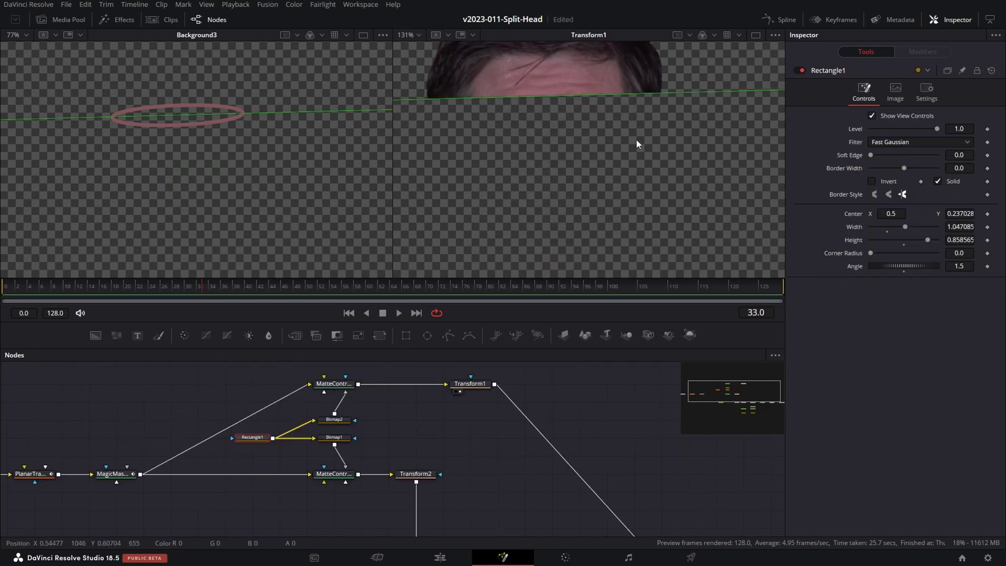
pyautogui.scroll(-4, 628, 139)
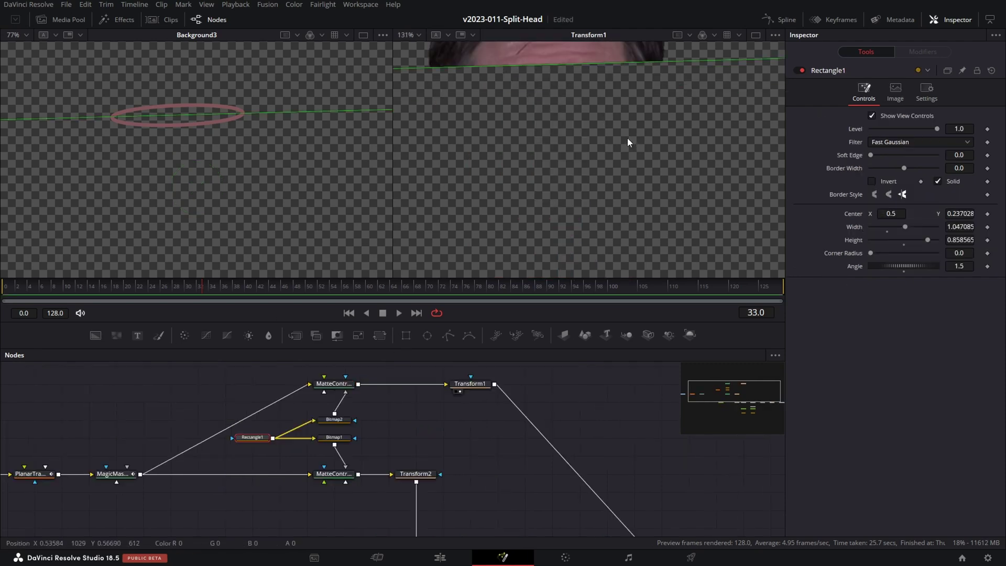
pyautogui.moveTo(598, 429); pyautogui.dragTo(522, 408)
pyautogui.click(671, 445)
pyautogui.press('2')
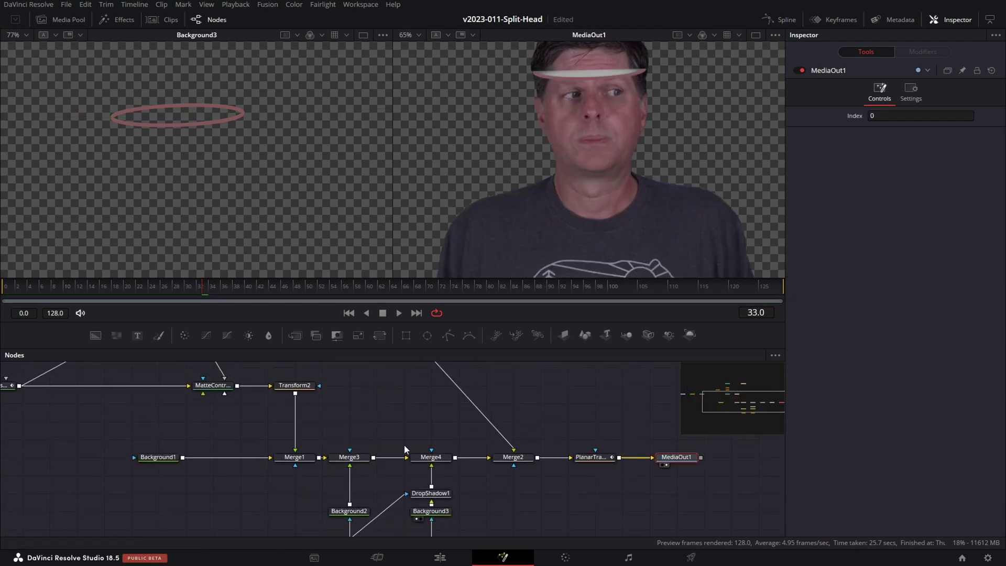
# Copy Ellipse1 and paste it as an instance near MatteControl1
pyautogui.moveTo(402, 473); pyautogui.dragTo(432, 393)
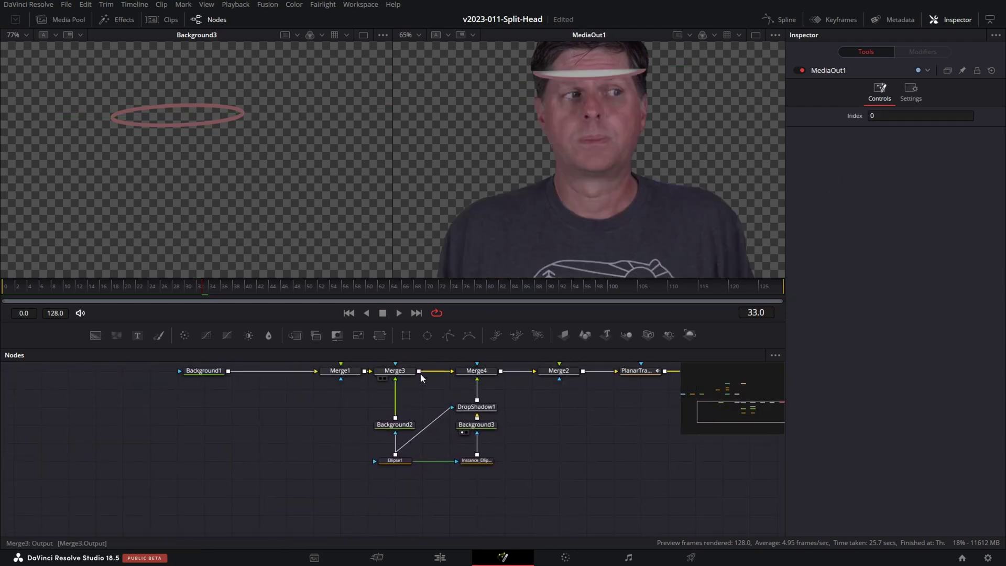
pyautogui.click(399, 461)
pyautogui.moveTo(297, 434); pyautogui.dragTo(322, 564)
pyautogui.moveTo(365, 365); pyautogui.dragTo(398, 470)
pyautogui.click(220, 440)
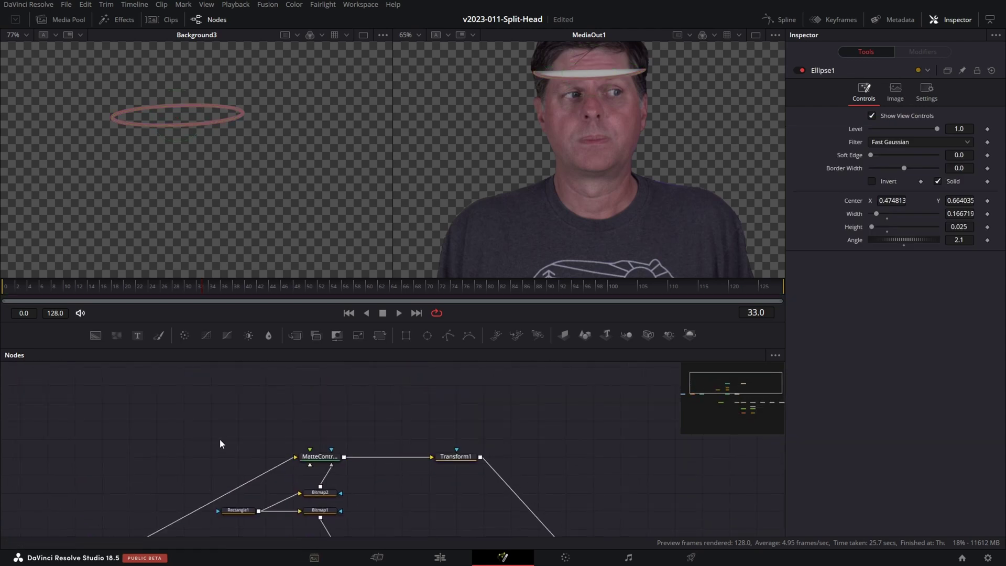
pyautogui.hotkey('ctrl', 'shift', 'v')
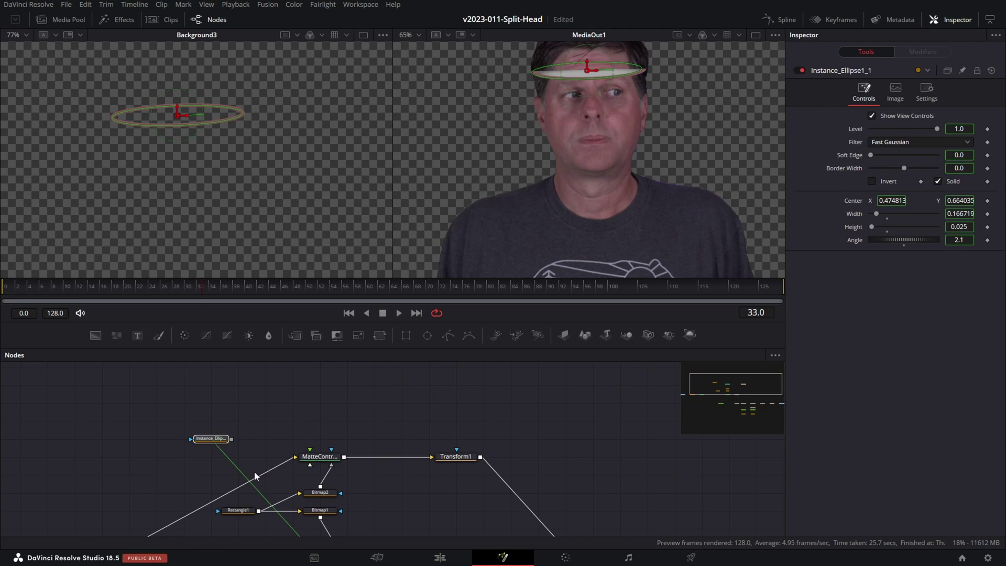
# Insert the new Ellipse1 instance between Rectangle1 and Bitmap2, with Rectangle1 shown in the first viewer
pyautogui.click(212, 510)
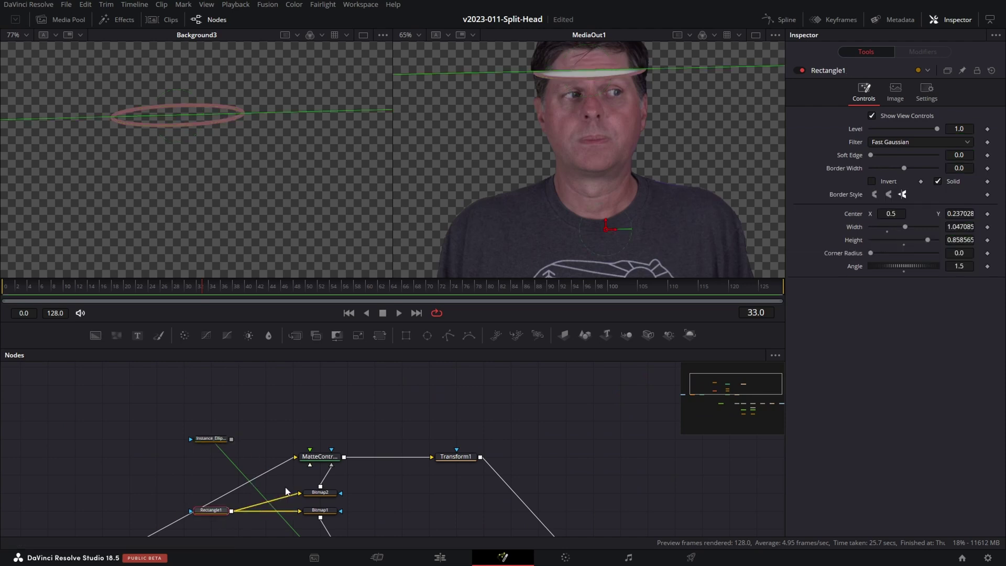
pyautogui.scroll(5, 286, 488)
pyautogui.moveTo(298, 492); pyautogui.dragTo(418, 497)
pyautogui.moveTo(215, 399); pyautogui.dragTo(305, 339)
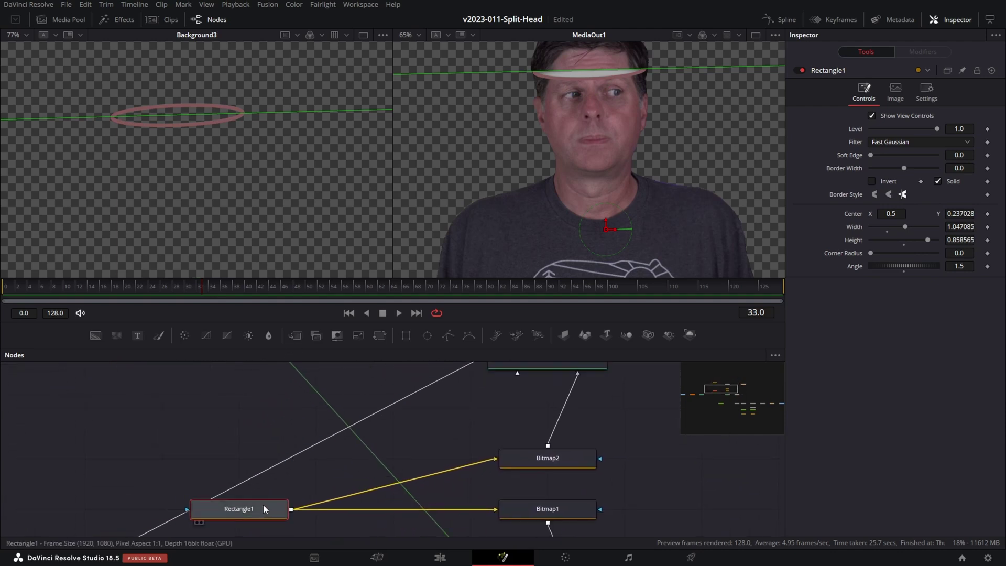
pyautogui.press('1')
pyautogui.moveTo(335, 401); pyautogui.dragTo(334, 482)
pyautogui.moveTo(281, 402)
pyautogui.mouseDown()
pyautogui.moveTo(436, 504)
pyautogui.moveTo(476, 369)
pyautogui.moveTo(410, 441)
pyautogui.mouseUp()
pyautogui.scroll(-2, 264, 166)
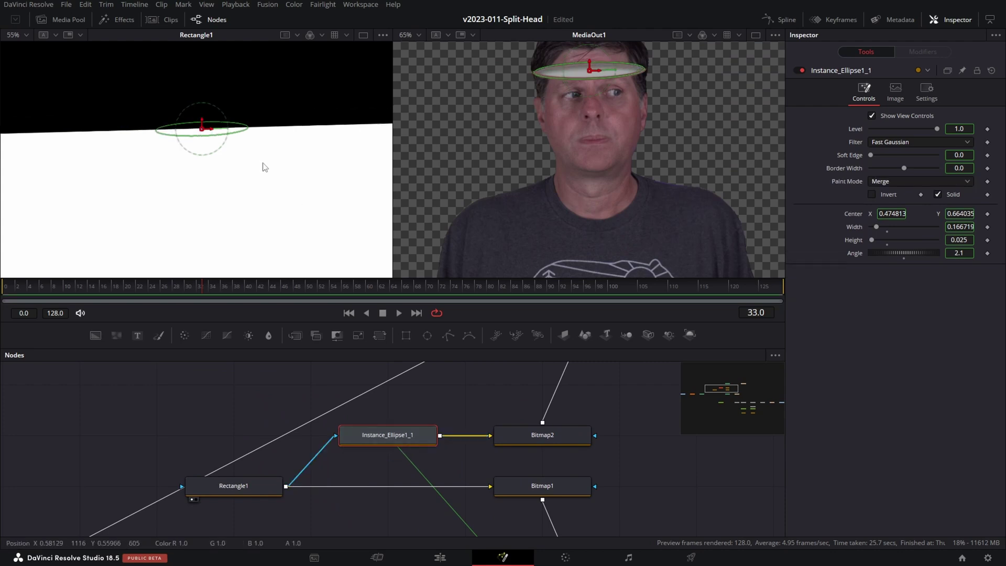
# Compare Bitmap2's mask in the first viewer with MatteControl1's output in the second viewer
pyautogui.scroll(2, 264, 167)
pyautogui.click(538, 442)
pyautogui.press('2')
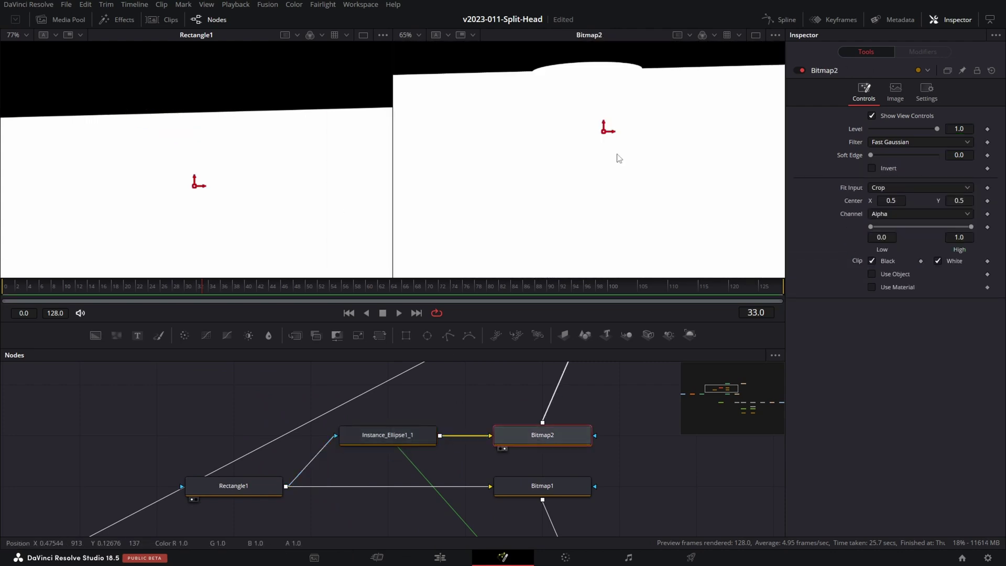
pyautogui.moveTo(639, 70); pyautogui.dragTo(605, 160)
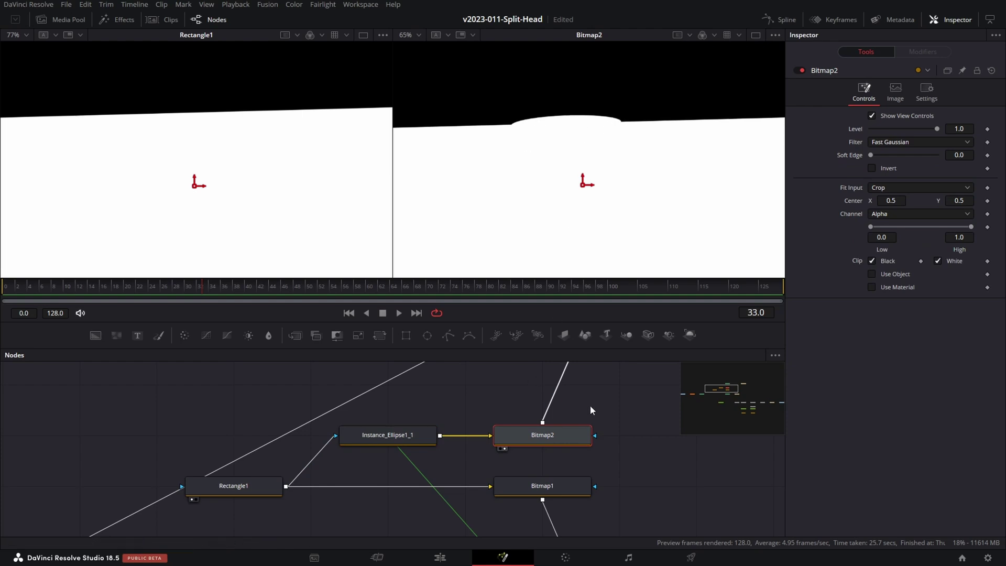
pyautogui.moveTo(617, 403); pyautogui.dragTo(468, 432)
pyautogui.scroll(-2, 508, 425)
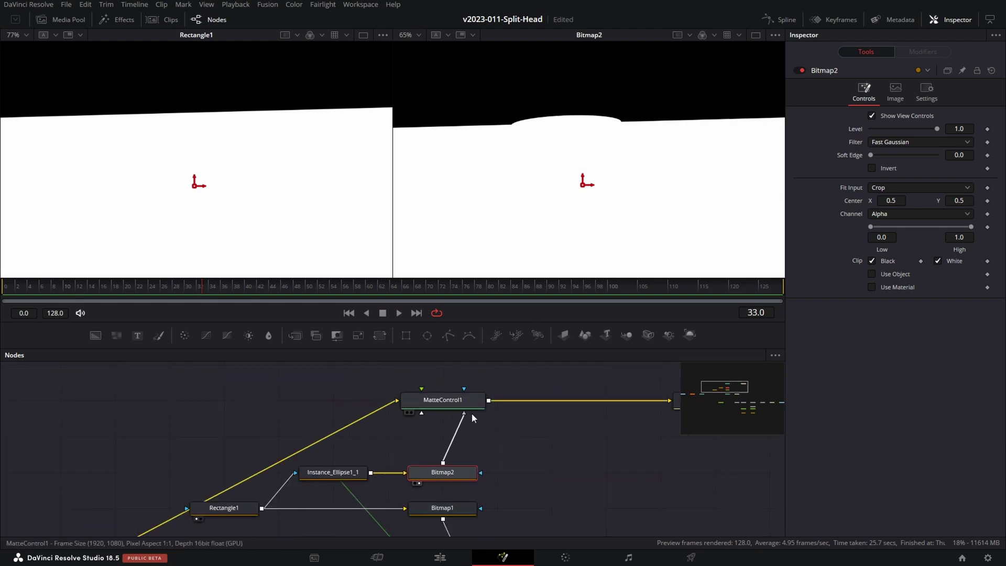
pyautogui.click(458, 406)
pyautogui.press('2')
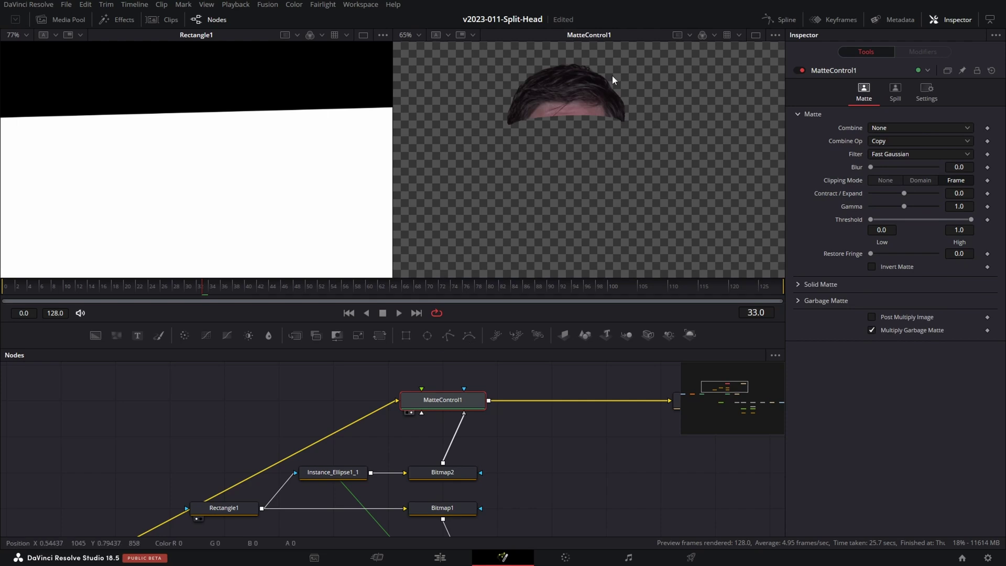
pyautogui.click(443, 472)
pyautogui.press('1')
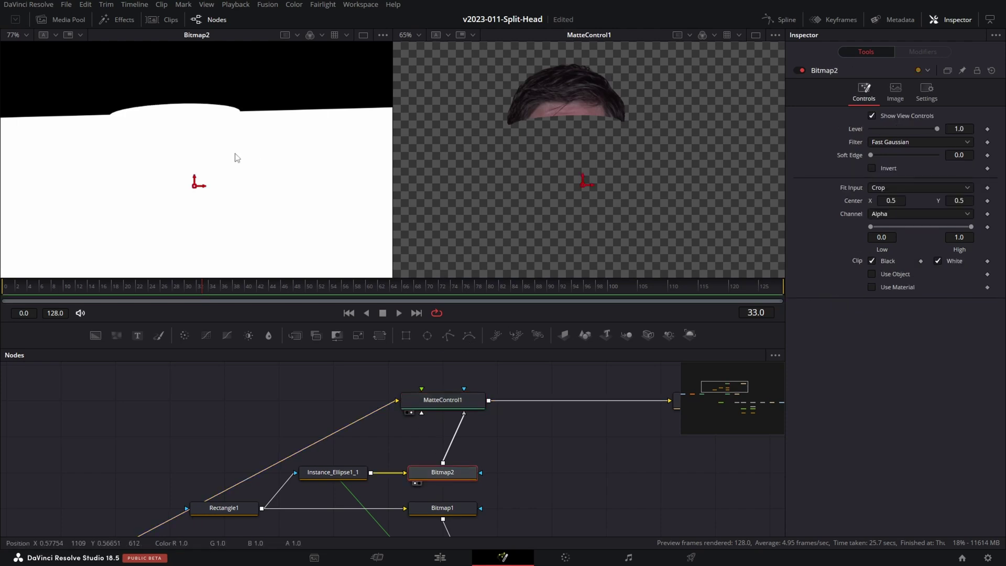
# Set Instance_Ellipse1_1's Paint Mode to Subtract and check the curved cut in both viewers
pyautogui.click(327, 472)
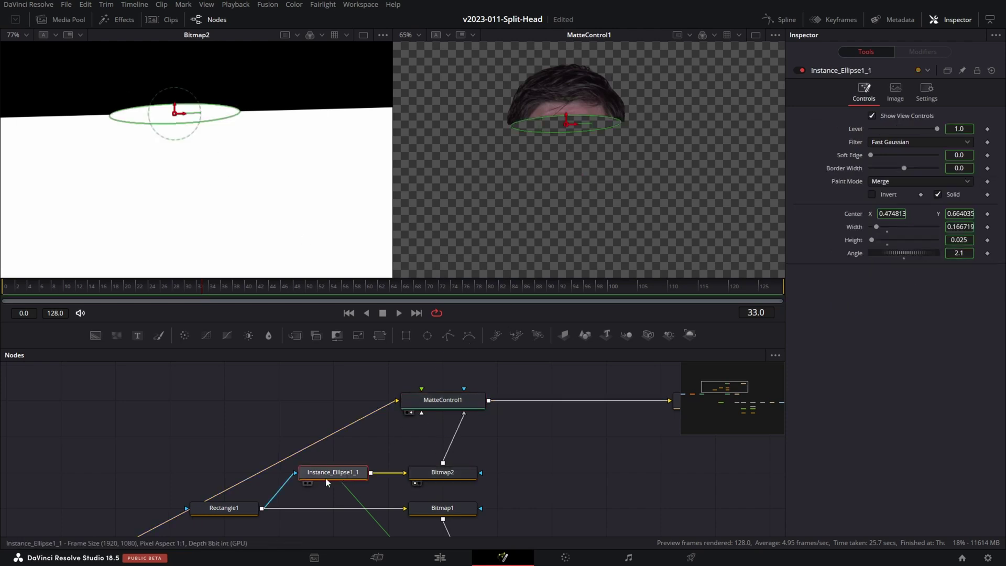
pyautogui.click(892, 184)
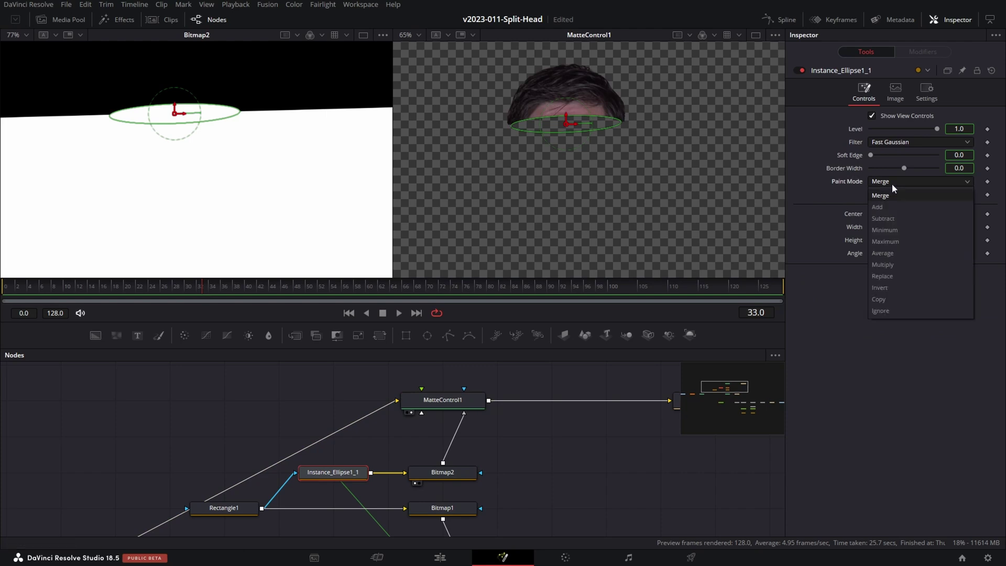
pyautogui.click(894, 218)
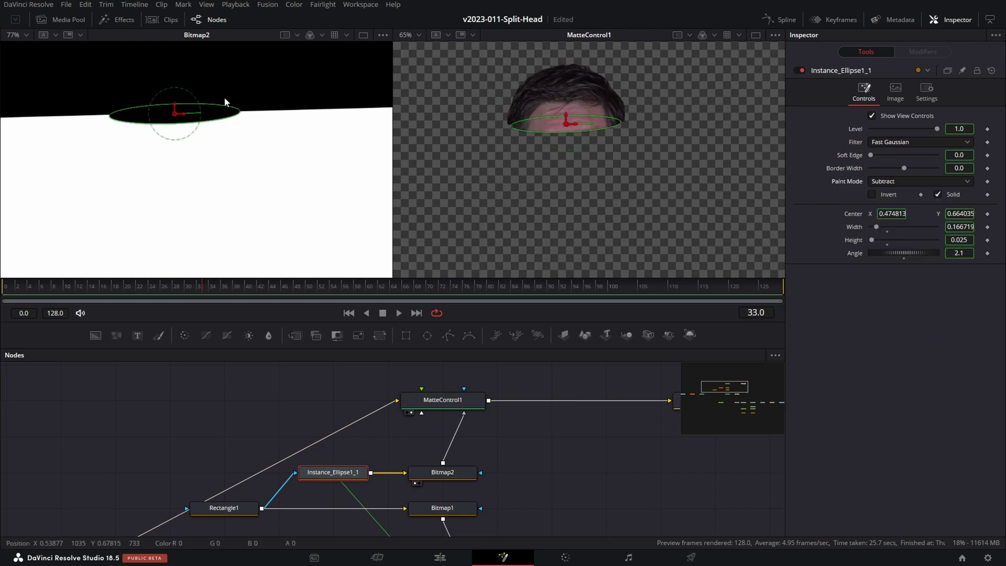
pyautogui.scroll(2, 182, 124)
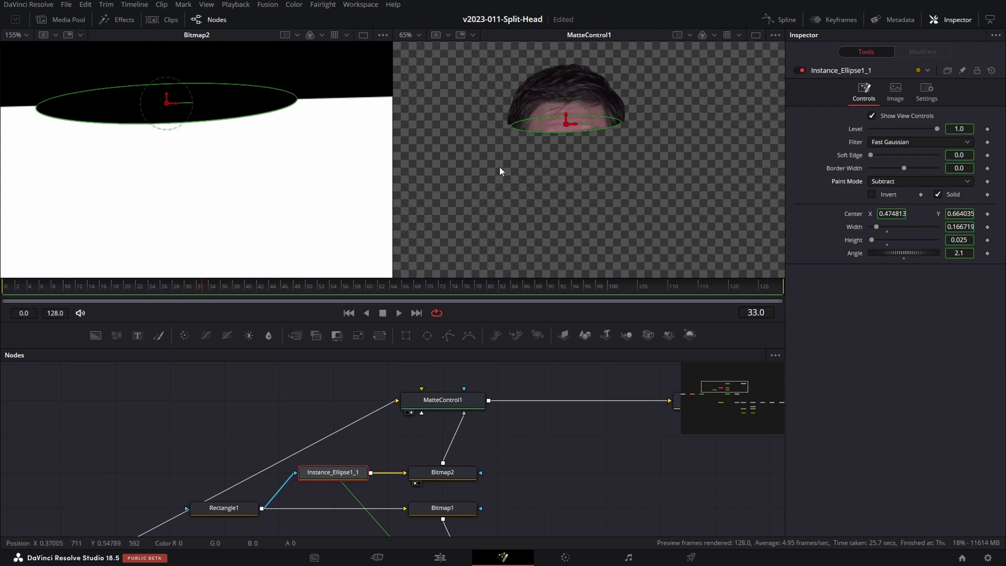
pyautogui.scroll(2, 582, 143)
pyautogui.moveTo(608, 145); pyautogui.dragTo(614, 171)
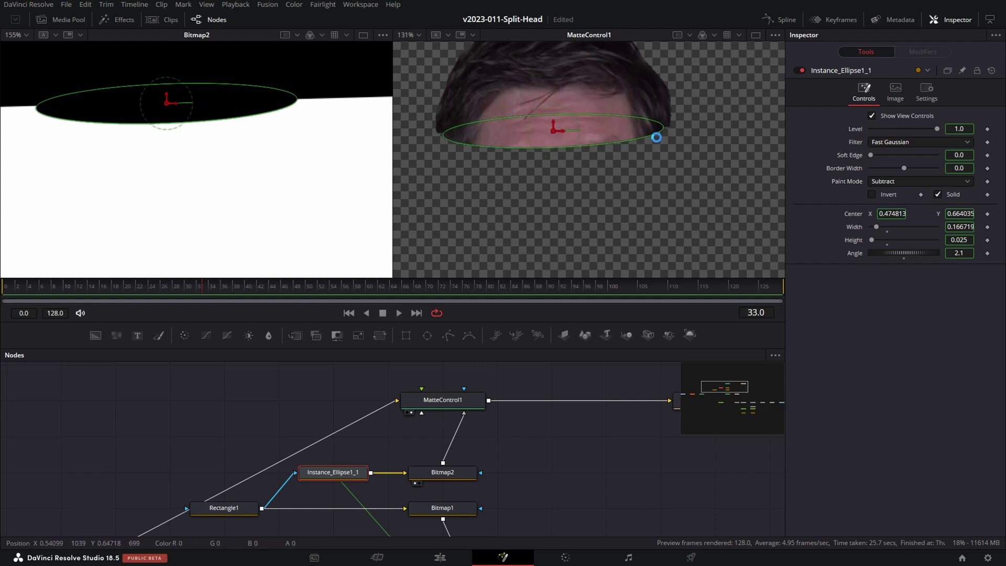
# Show MediaOut1 in the second viewer to check the joined head
pyautogui.moveTo(574, 508); pyautogui.dragTo(444, 429)
pyautogui.scroll(-2, 514, 418)
pyautogui.scroll(-3, 576, 441)
pyautogui.moveTo(549, 435); pyautogui.dragTo(380, 405)
pyautogui.click(634, 476)
pyautogui.press('2')
pyautogui.moveTo(436, 378); pyautogui.dragTo(427, 404)
# Separate the upper head by setting Transform1's Center to 0.503, 0.578
pyautogui.click(396, 392)
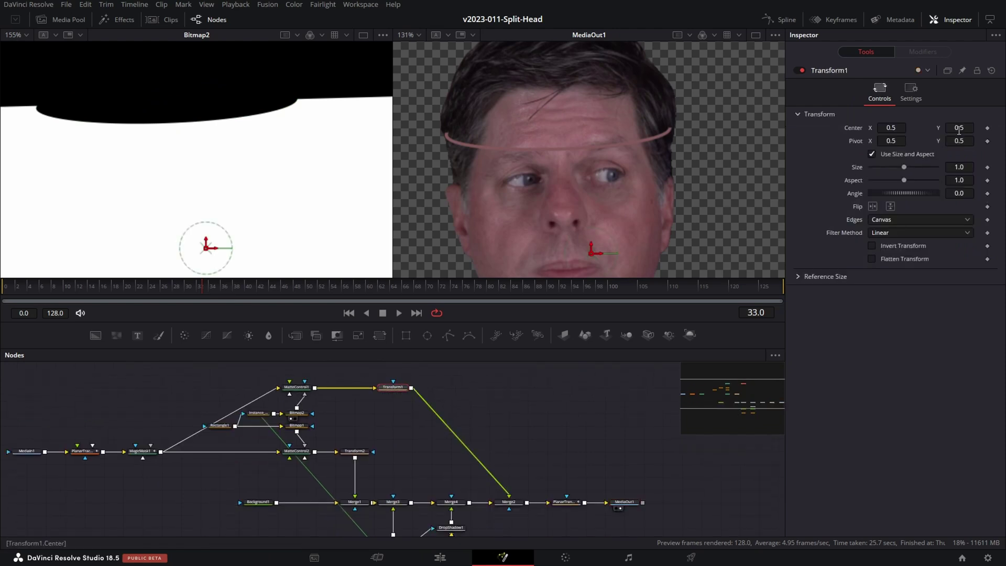
pyautogui.moveTo(964, 126); pyautogui.dragTo(990, 131)
pyautogui.scroll(-3, 629, 178)
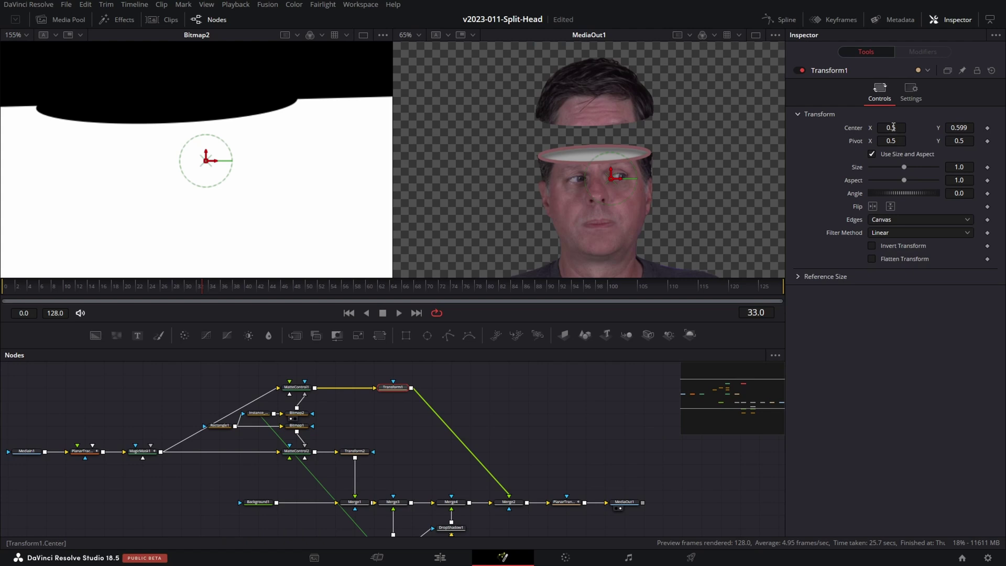
pyautogui.moveTo(893, 127); pyautogui.dragTo(875, 127)
pyautogui.moveTo(957, 128); pyautogui.dragTo(906, 131)
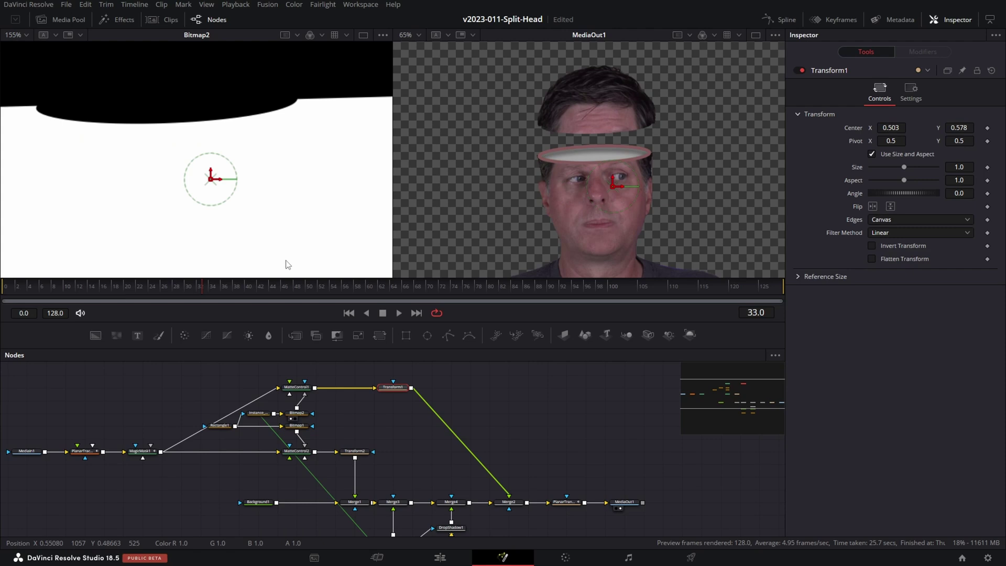
# Switch to a single viewer and insert a Merge node between Merge4 and Merge2
pyautogui.moveTo(423, 463); pyautogui.dragTo(458, 440)
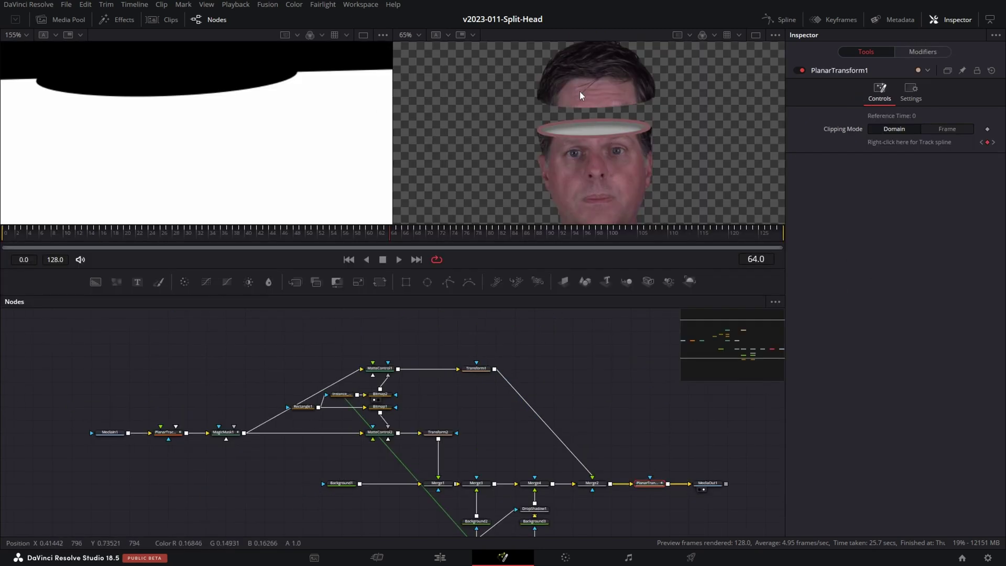
pyautogui.click(755, 36)
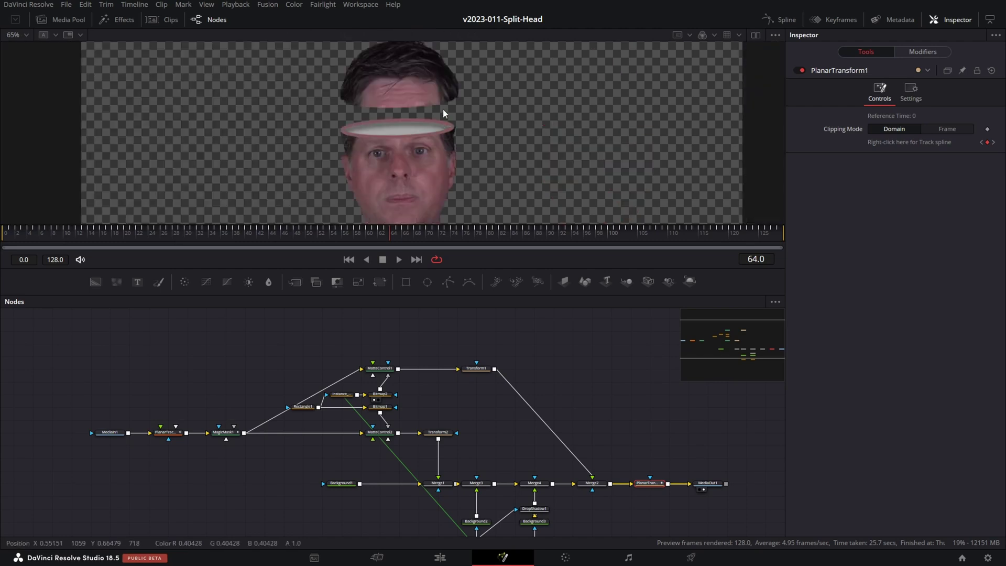
pyautogui.moveTo(592, 415); pyautogui.dragTo(427, 329)
pyautogui.moveTo(420, 379); pyautogui.dragTo(554, 401)
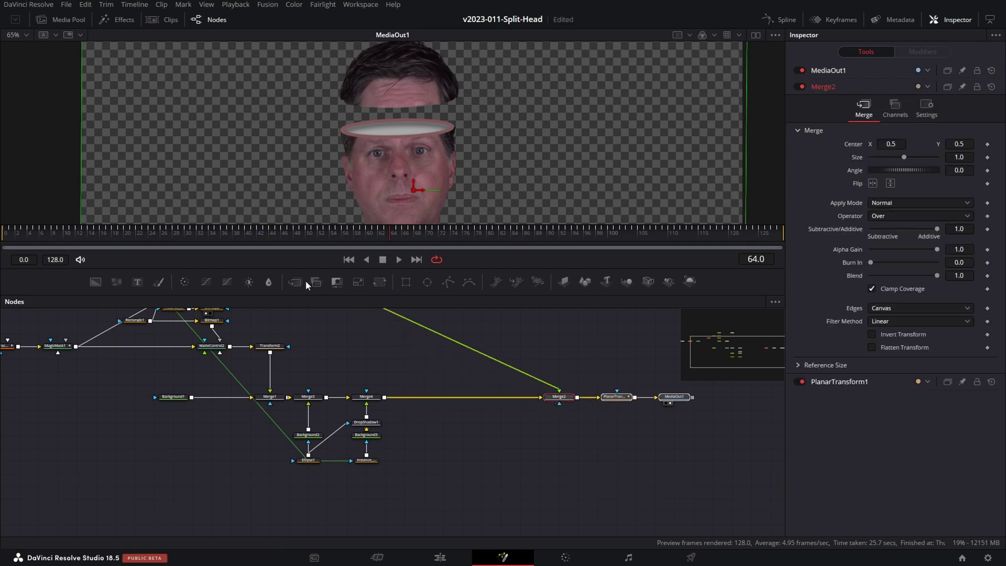
pyautogui.moveTo(303, 283); pyautogui.dragTo(457, 401)
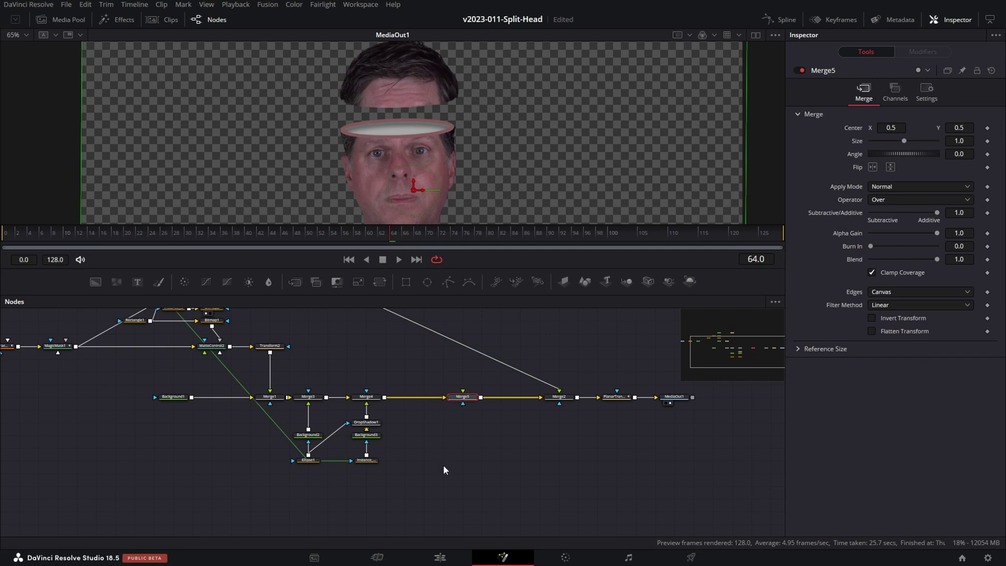
# Add an sStar node feeding an sRender node and connect the rendered star to Merge5
pyautogui.click(424, 463)
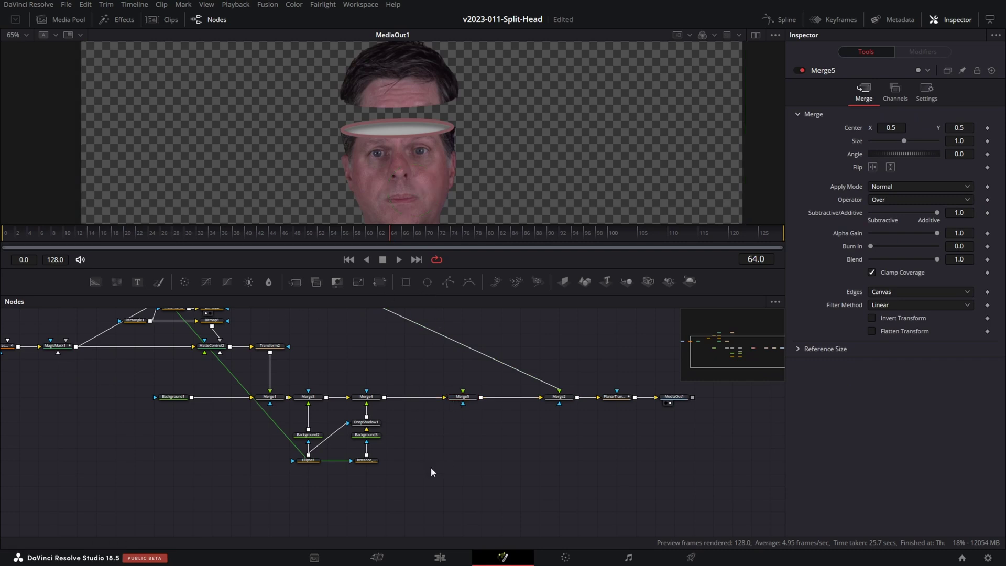
pyautogui.hotkey('shift', 'space')
pyautogui.write('ss')
pyautogui.press('Return')
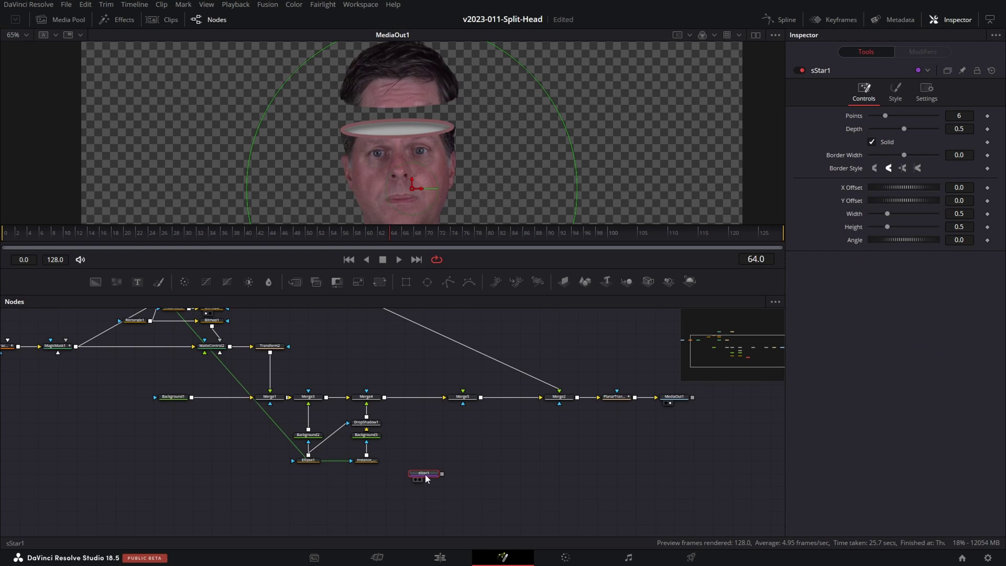
pyautogui.hotkey('shift', 'space')
pyautogui.write('sre')
pyautogui.press('Down')
pyautogui.press('Return')
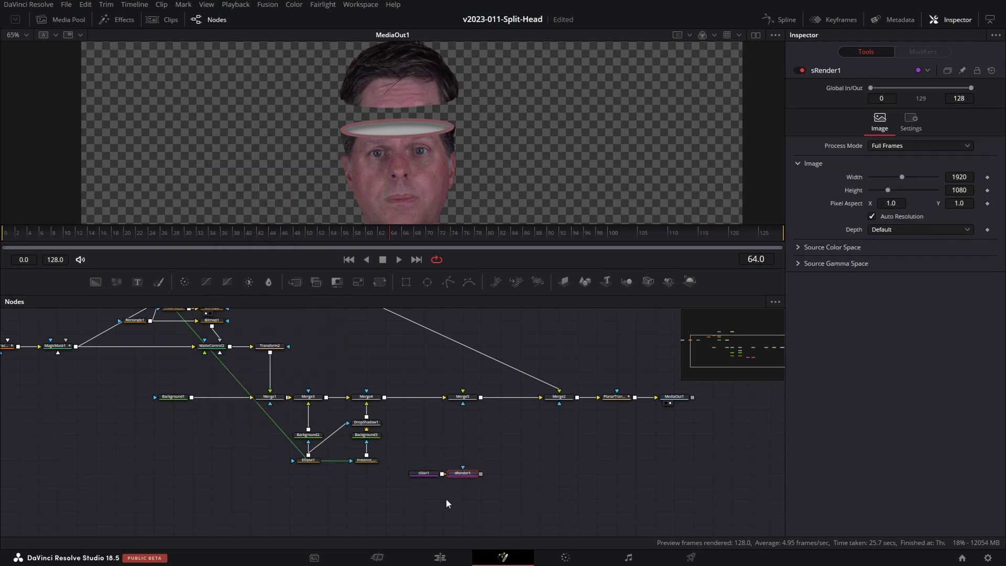
pyautogui.moveTo(472, 412); pyautogui.dragTo(462, 402)
pyautogui.scroll(1, 448, 166)
# Insert a Transform node between sRender1 and Merge5 with size 0.36 and center 0.473, 0.7
pyautogui.moveTo(380, 281); pyautogui.dragTo(462, 422)
pyautogui.moveTo(904, 168); pyautogui.dragTo(882, 167)
pyautogui.moveTo(890, 128); pyautogui.dragTo(876, 128)
pyautogui.moveTo(958, 129); pyautogui.dragTo(975, 129)
pyautogui.scroll(1, 471, 157)
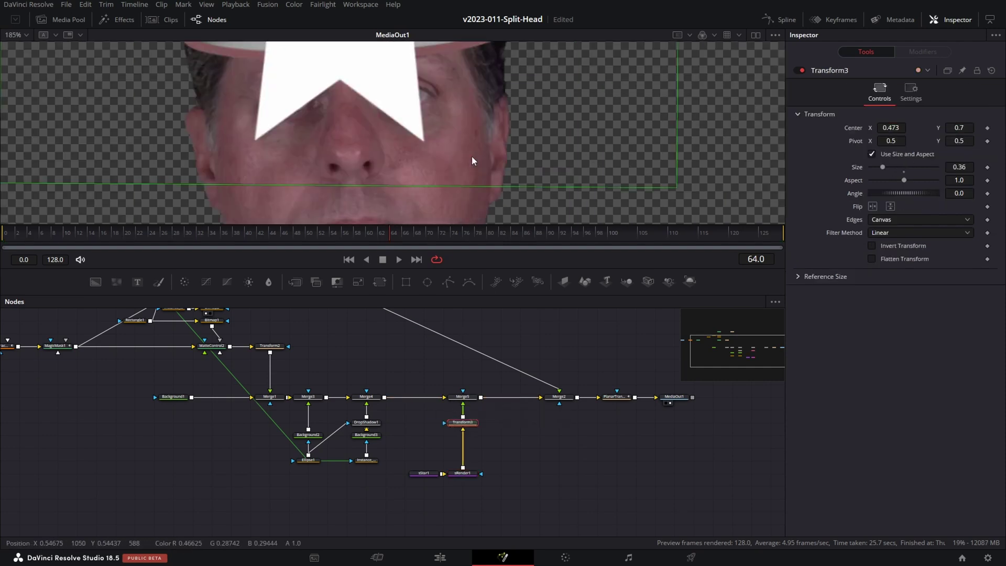
pyautogui.moveTo(435, 65); pyautogui.dragTo(464, 164)
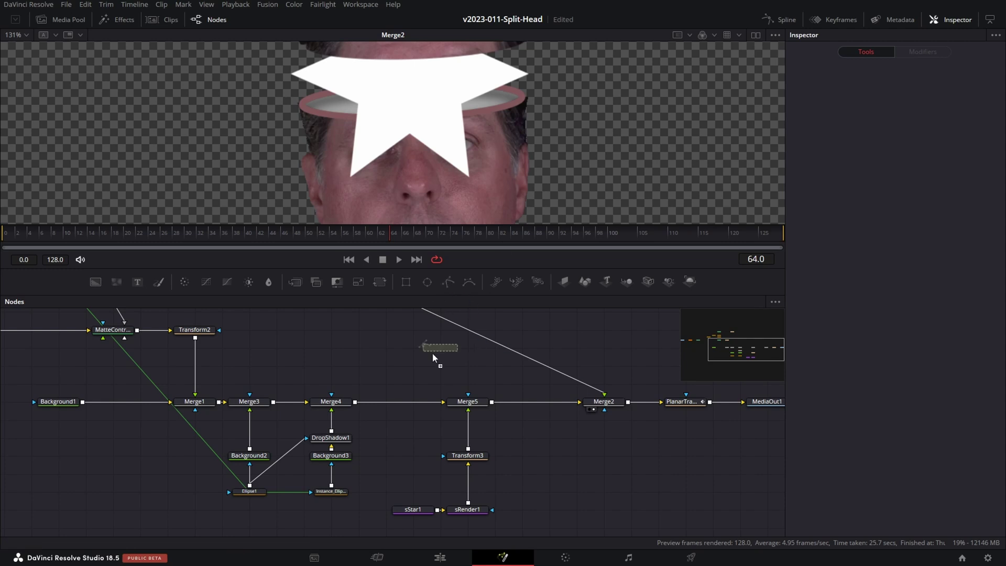
# Add a Polygon node masking from the lower head's front rim up around the upper head, and connect it to Merge5 as its effect mask
pyautogui.moveTo(433, 354); pyautogui.dragTo(432, 354)
pyautogui.click(517, 96)
pyautogui.click(489, 106)
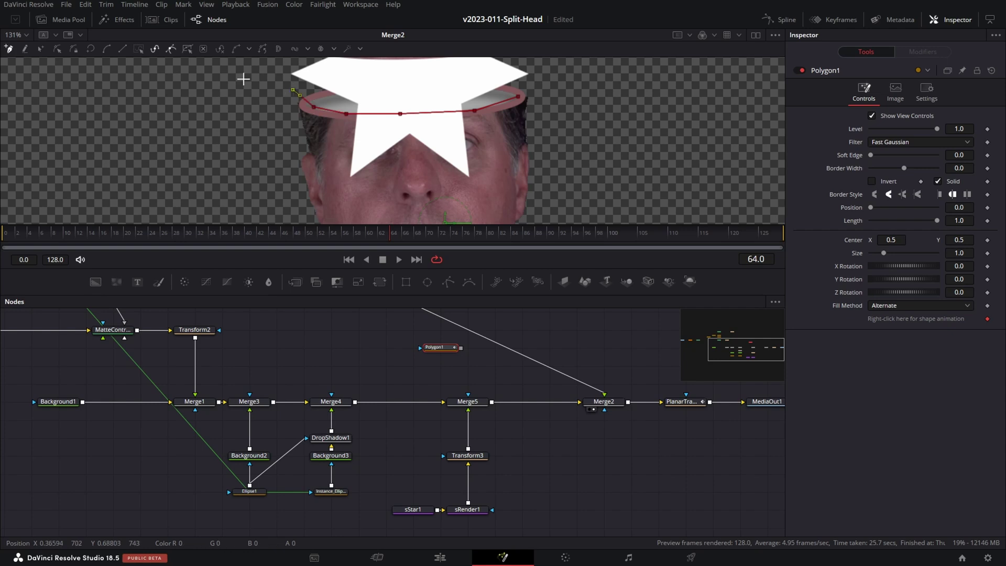
pyautogui.scroll(-4, 243, 78)
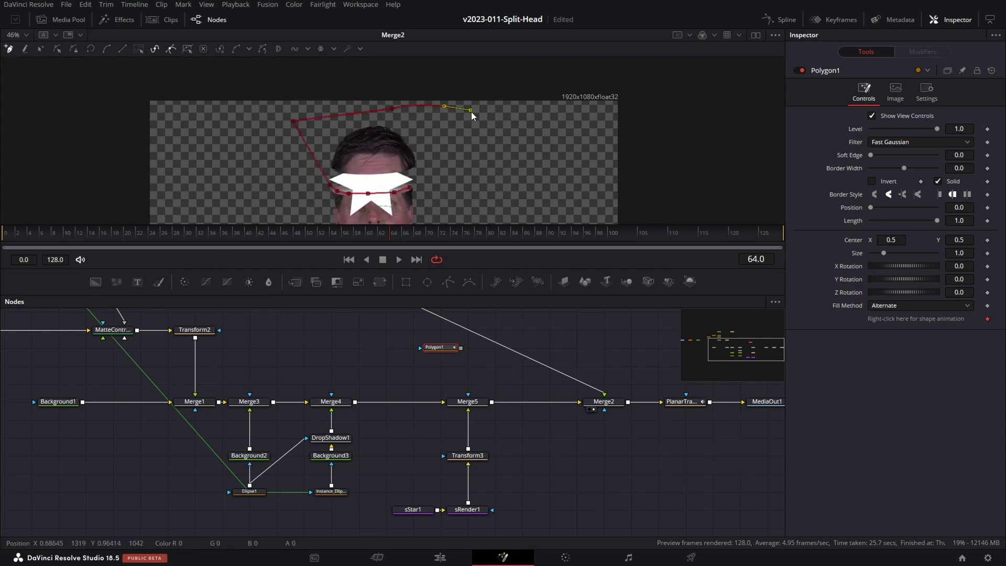
pyautogui.click(411, 189)
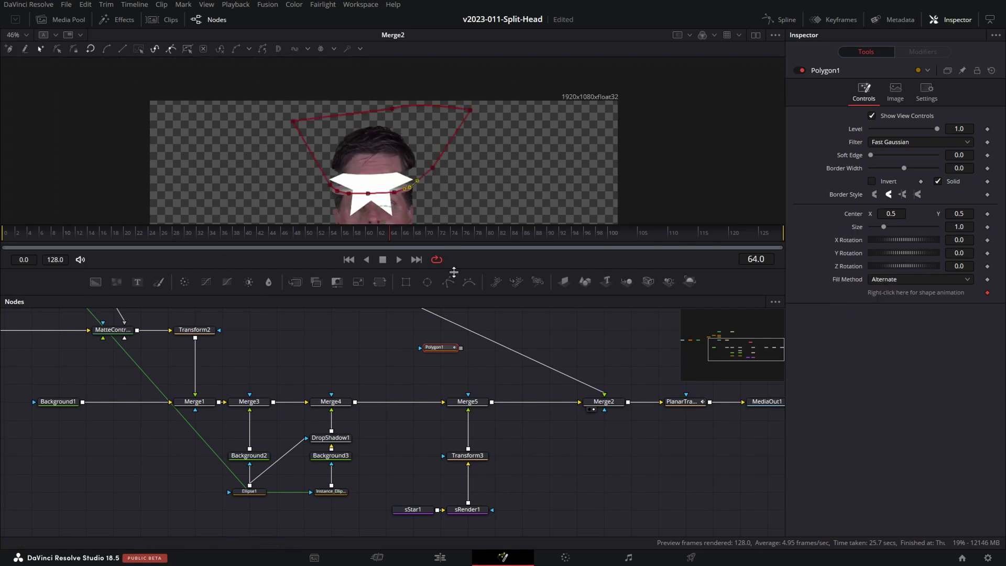
pyautogui.click(465, 351)
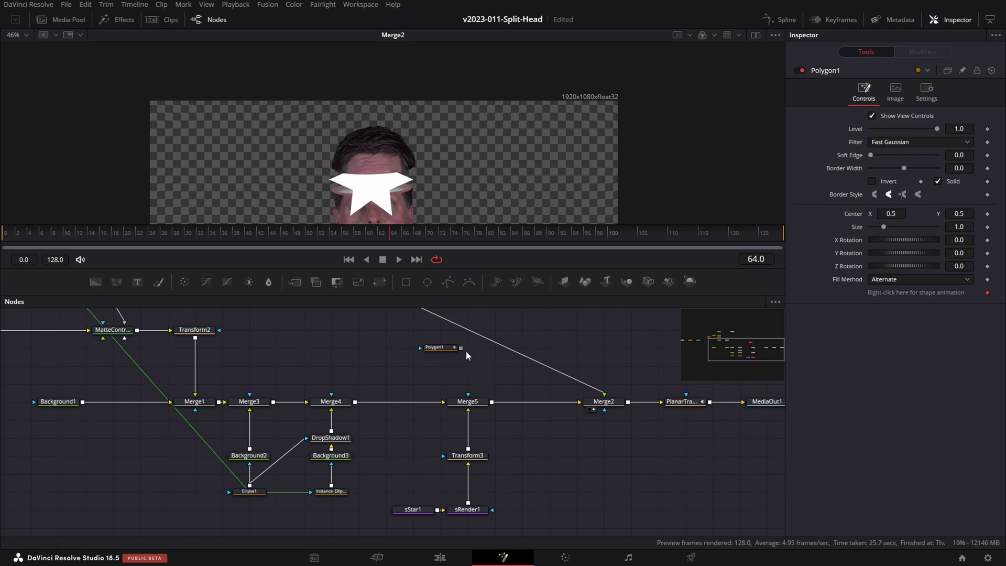
pyautogui.moveTo(460, 348); pyautogui.dragTo(471, 403)
# Seat the star inside the lower head by setting Transform3's Size to 0.297 and Center Y to 0.656
pyautogui.scroll(3, 397, 177)
pyautogui.click(467, 455)
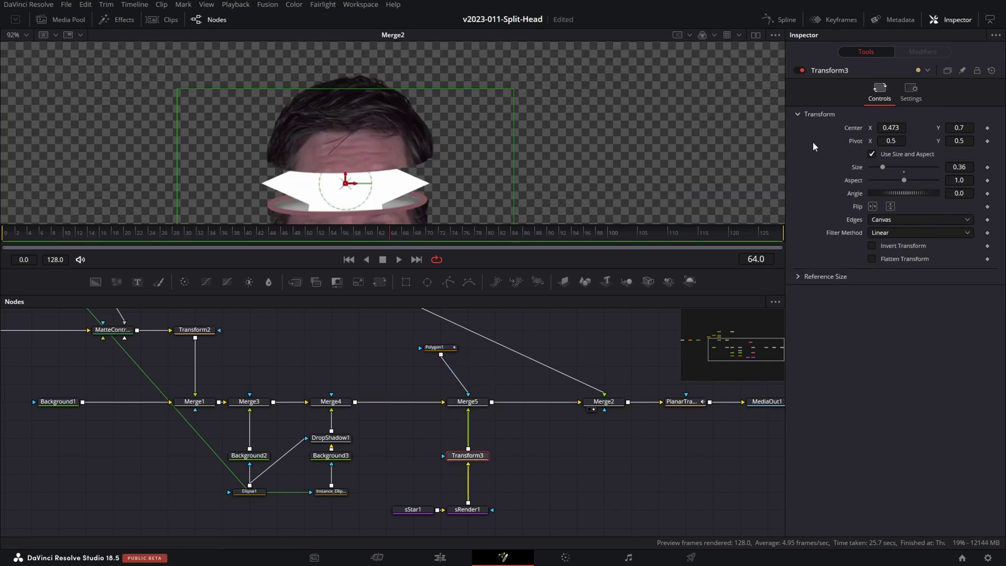
pyautogui.scroll(-7, 957, 168)
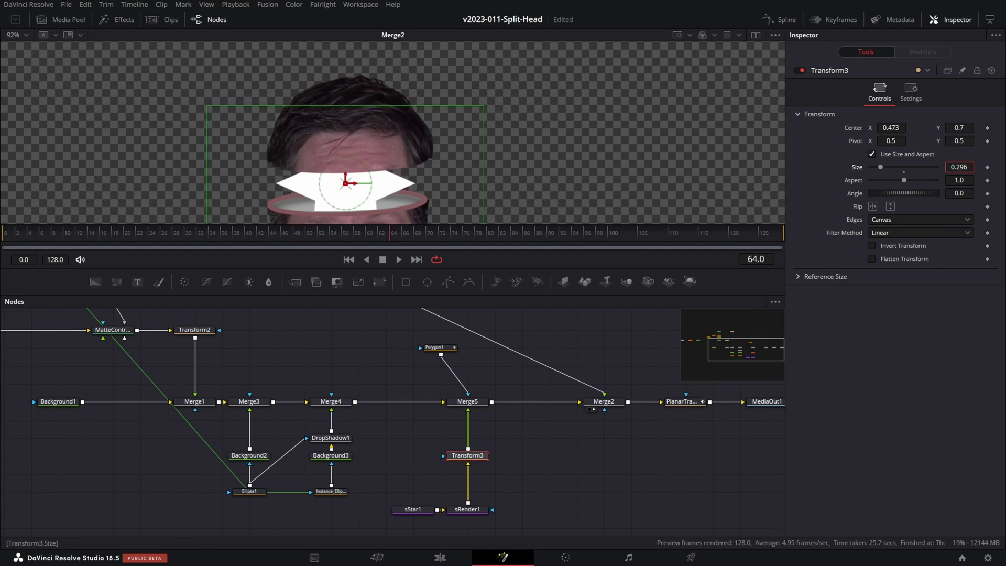
pyautogui.scroll(-8, 966, 130)
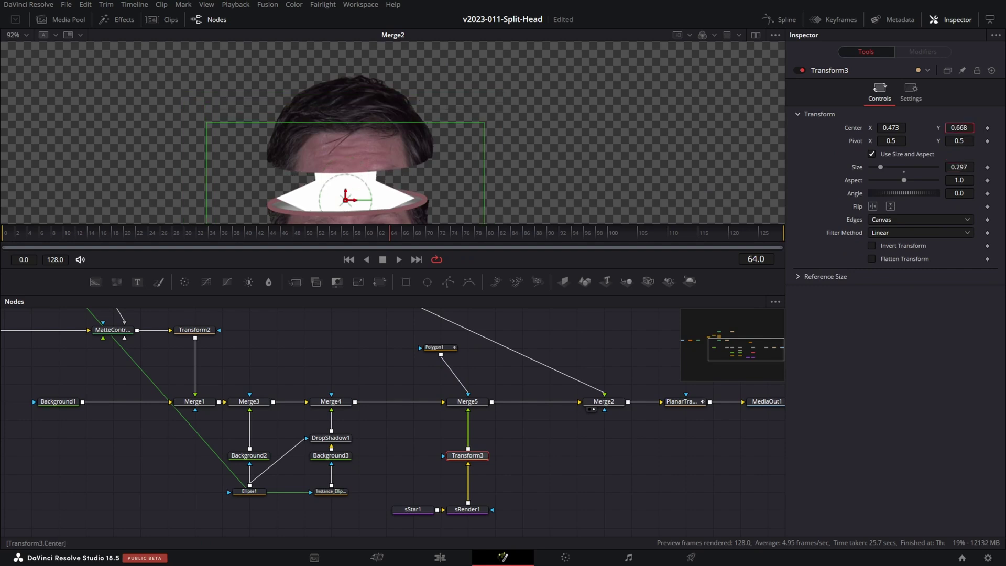
pyautogui.scroll(5, 958, 128)
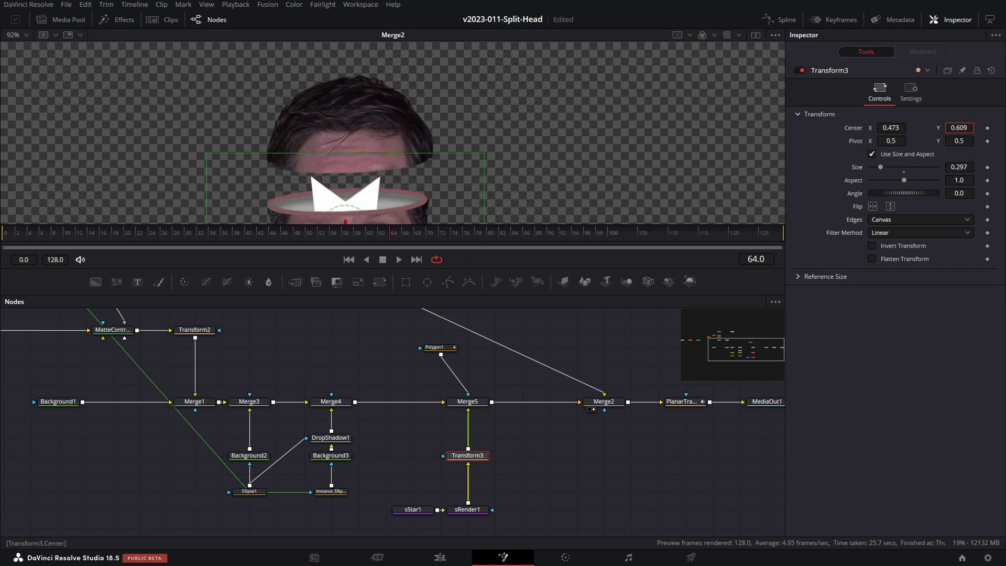
pyautogui.scroll(-2, 959, 127)
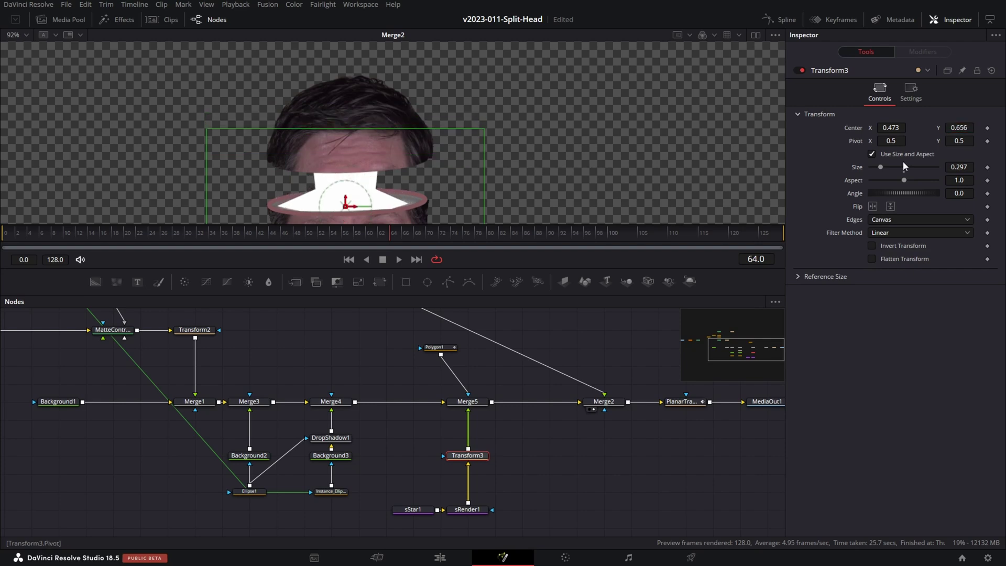
# Raise the upper head with Transform1 to widen the gap above the star
pyautogui.scroll(5, 590, 377)
pyautogui.scroll(2, 471, 426)
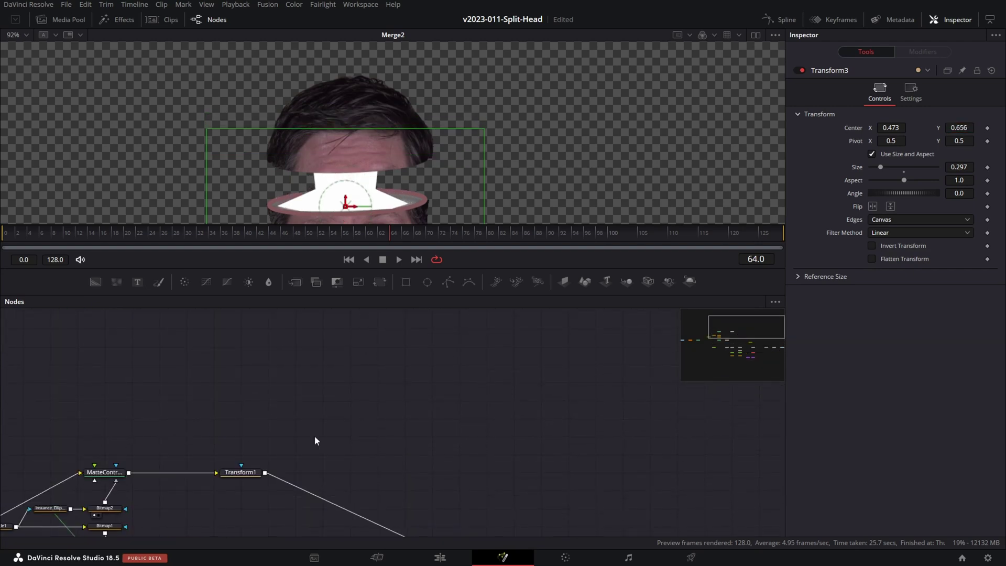
pyautogui.click(236, 473)
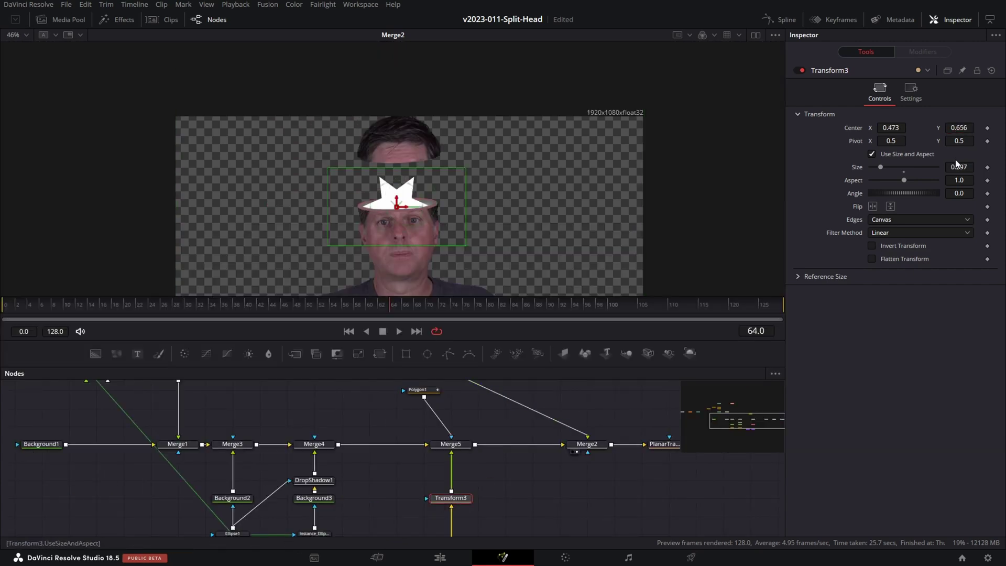
# Shrink and tilt the star by setting Transform3's Size to 0.26 and Angle to -26.6
pyautogui.scroll(-10, 956, 167)
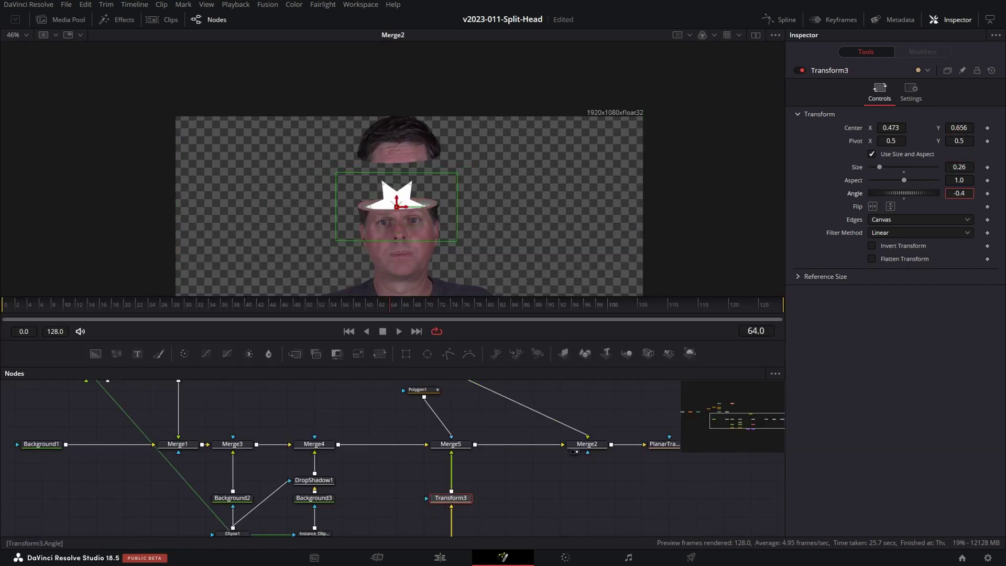
pyautogui.moveTo(957, 193); pyautogui.dragTo(820, 193)
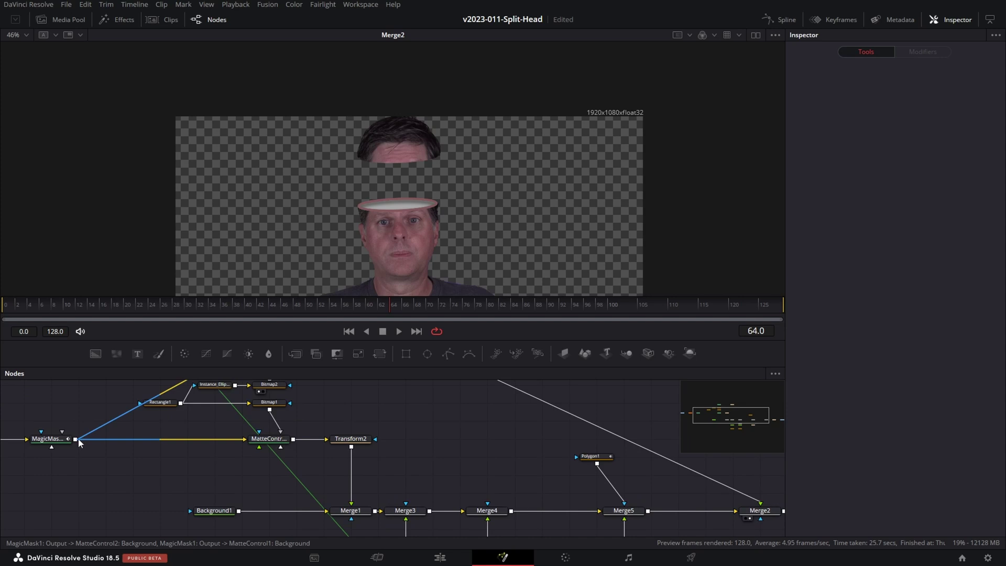
# Remove the star nodes and feed MagicMask1's output into Transform3 in their place
pyautogui.moveTo(76, 439); pyautogui.dragTo(607, 466)
pyautogui.click(623, 463)
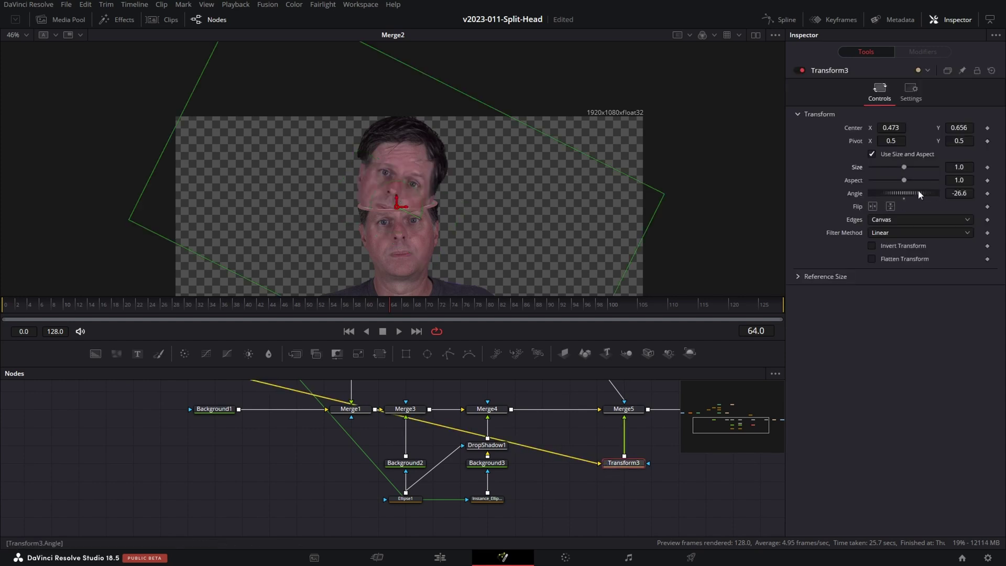
# Fit the inner head into the gap by setting Transform3's Angle to 0.0, Size to 0.672 and Center to 0.491, 0.65
pyautogui.doubleClick(859, 194)
pyautogui.moveTo(958, 167); pyautogui.dragTo(893, 167)
pyautogui.moveTo(890, 127); pyautogui.dragTo(894, 127)
pyautogui.scroll(3, 449, 217)
pyautogui.moveTo(958, 127); pyautogui.dragTo(927, 128)
pyautogui.scroll(-2, 616, 165)
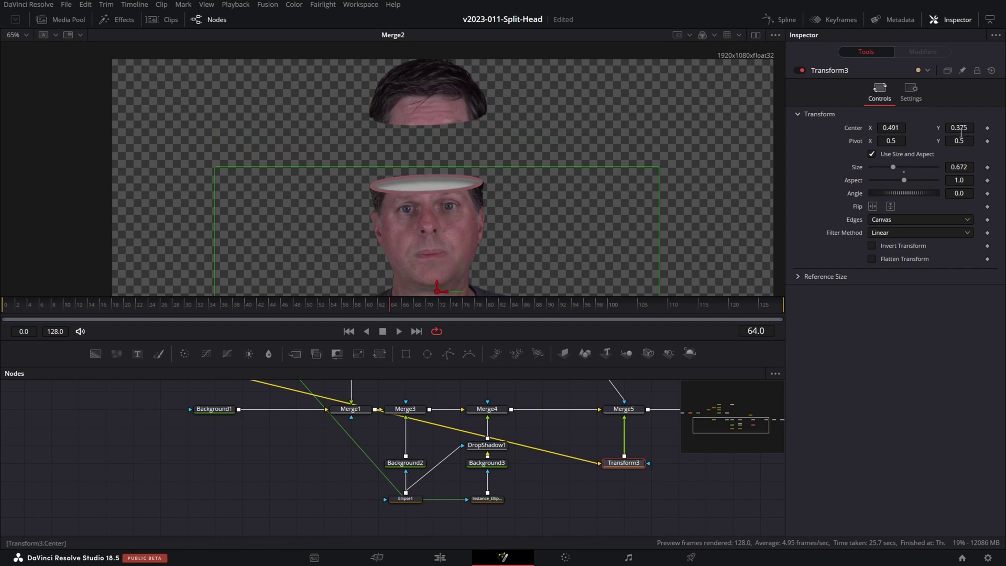
pyautogui.moveTo(951, 128); pyautogui.dragTo(969, 128)
# Show MediaOut1 in the viewer and check the finished composite on the Edit page timeline at 01:00:04:14
pyautogui.moveTo(547, 434); pyautogui.dragTo(454, 517)
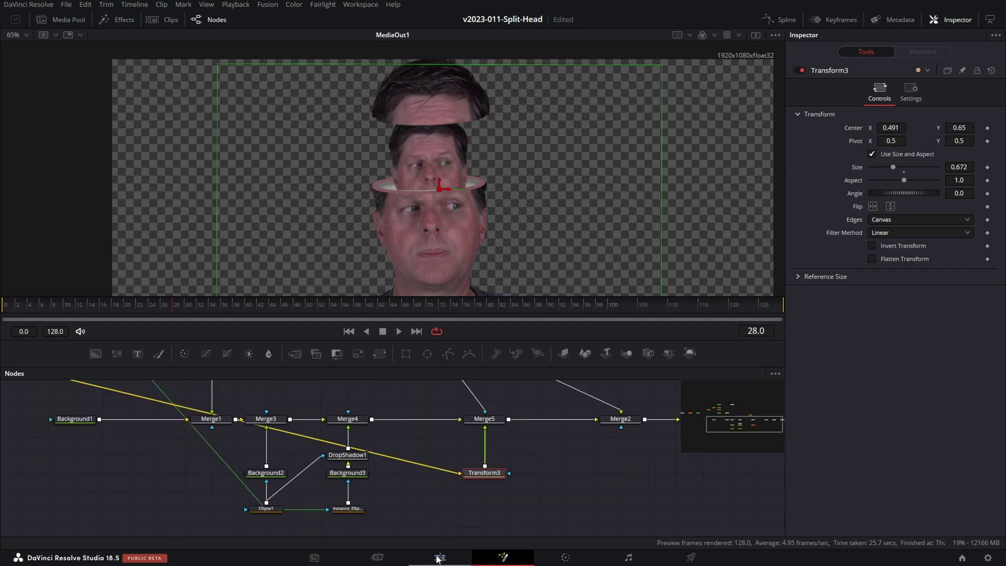
pyautogui.click(439, 557)
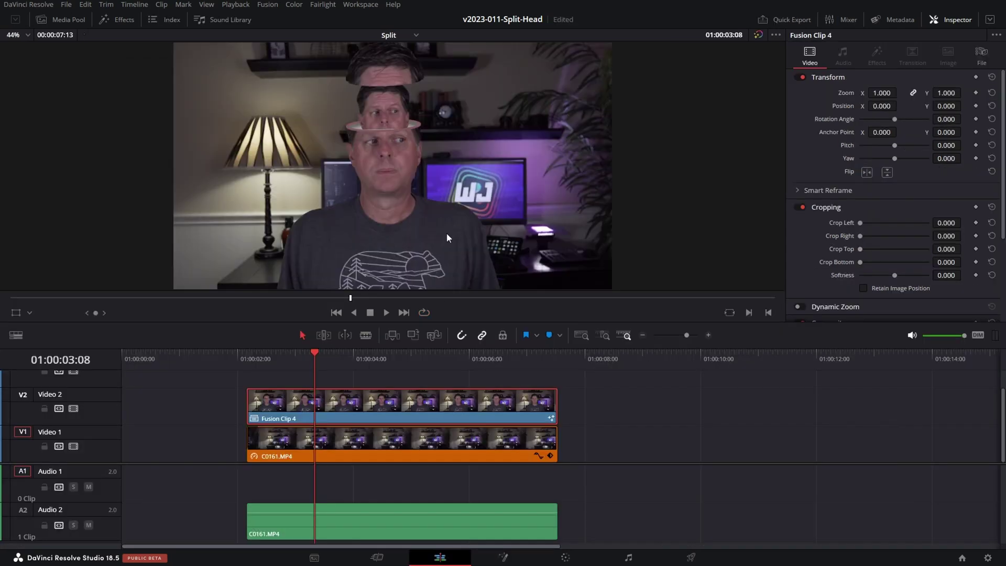
pyautogui.click(387, 359)
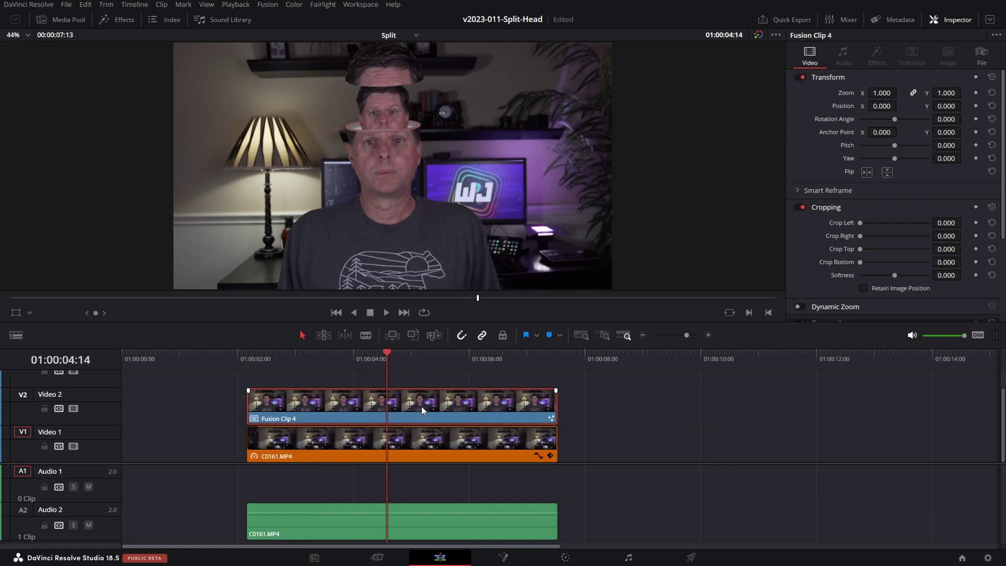